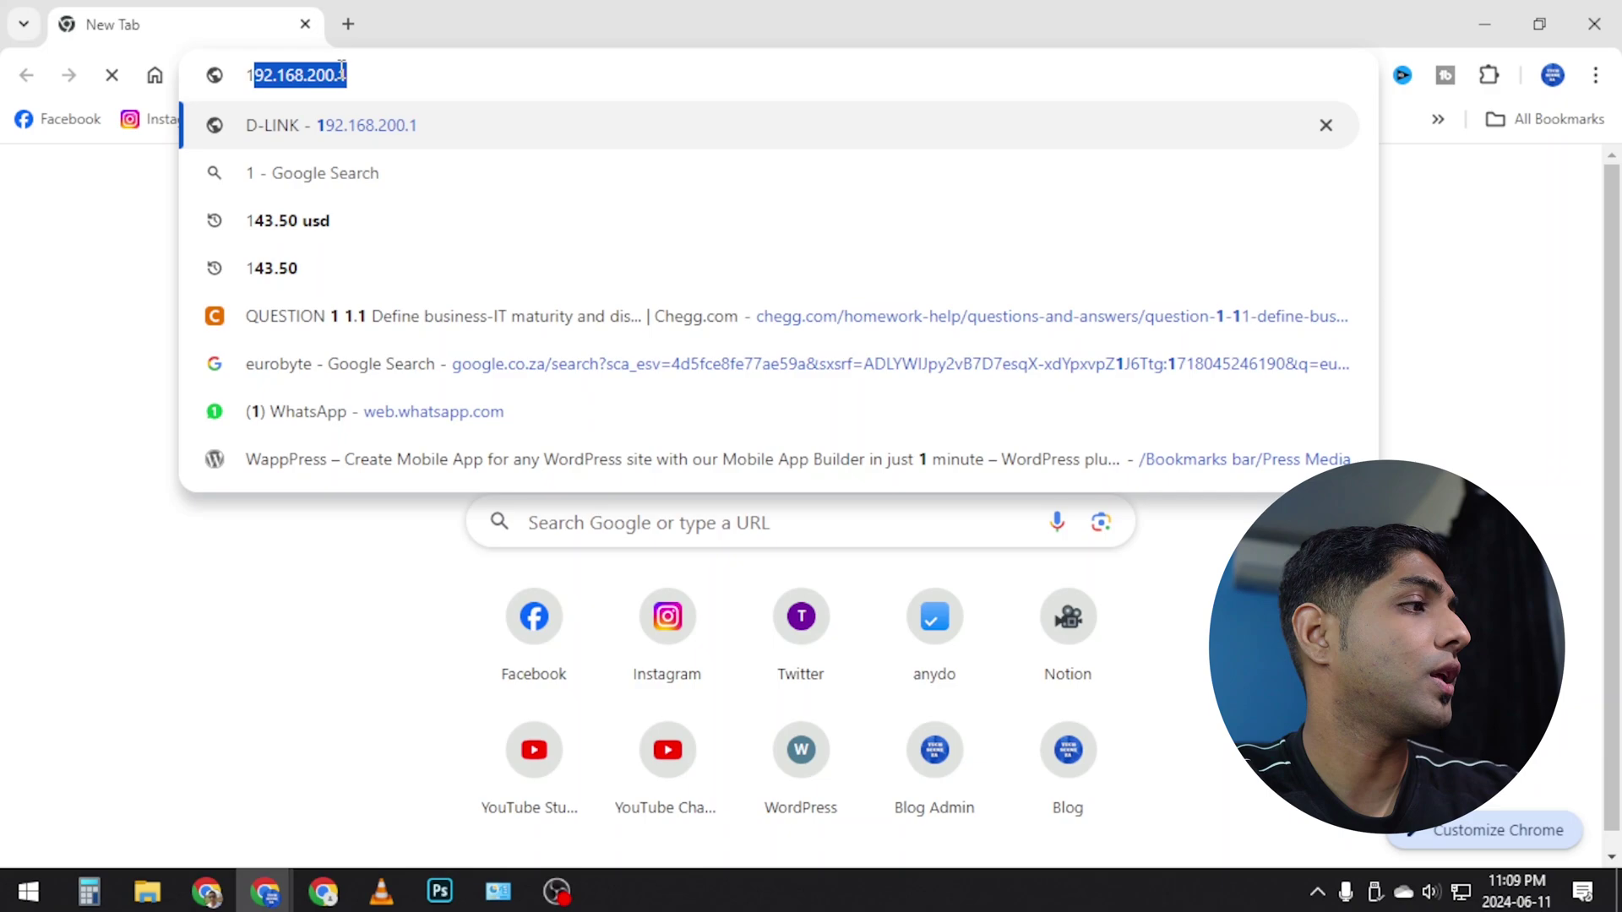
# Load the router's setup page at 192.168.50.1 in Chrome
pyautogui.write('2.168')
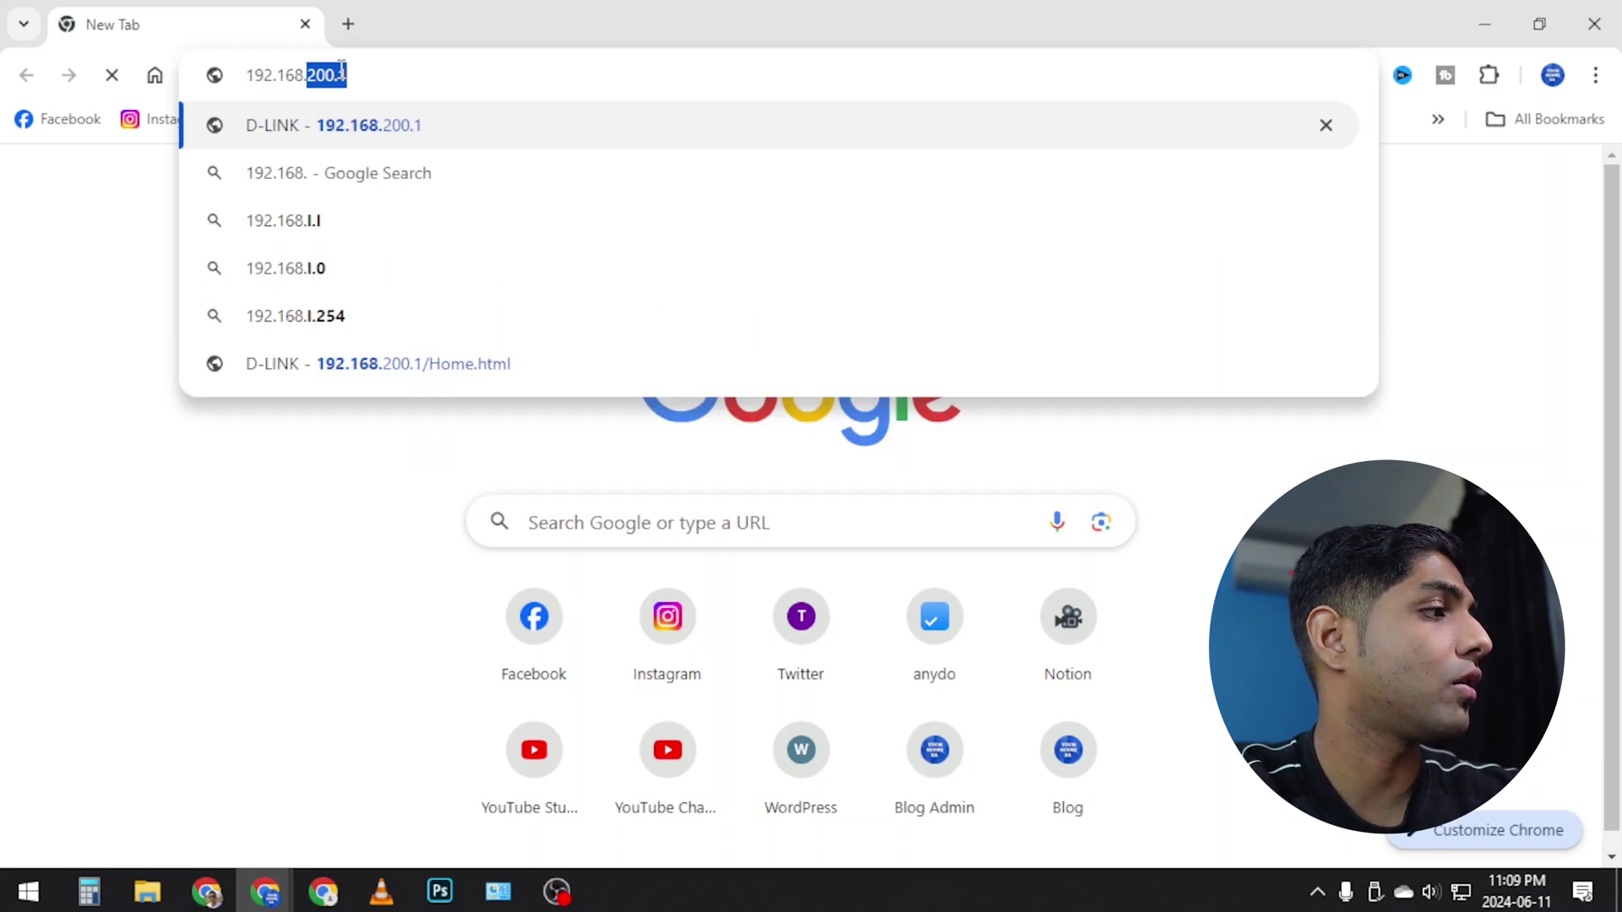
pyautogui.write('.50.1')
pyautogui.press('Return')
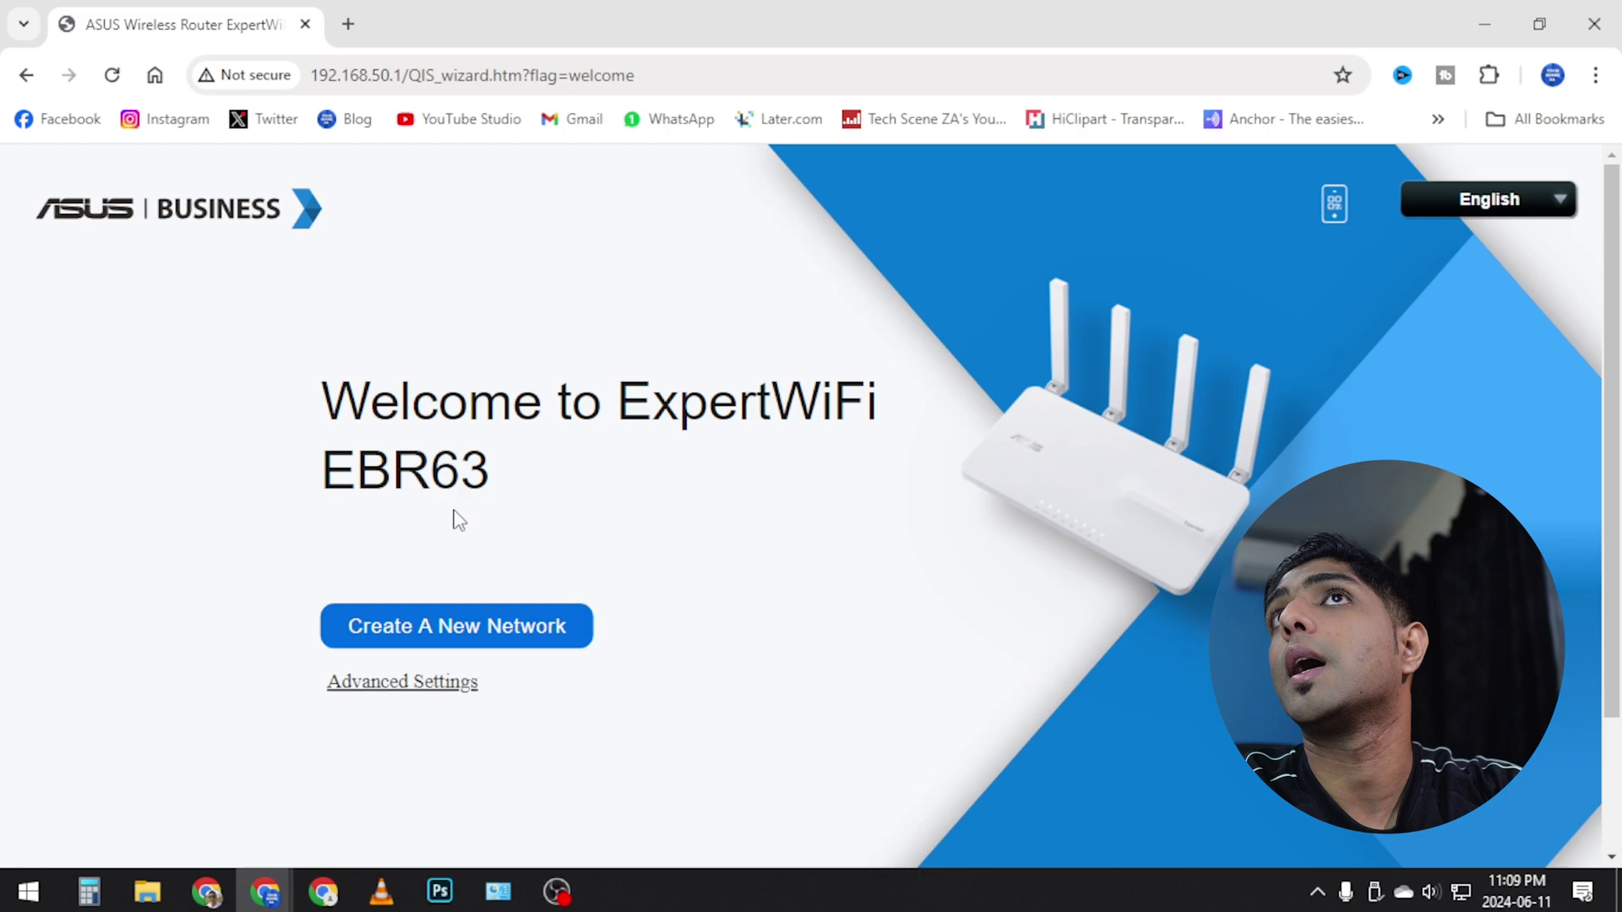
# Start creating a new network and keep the default router login
pyautogui.click(505, 640)
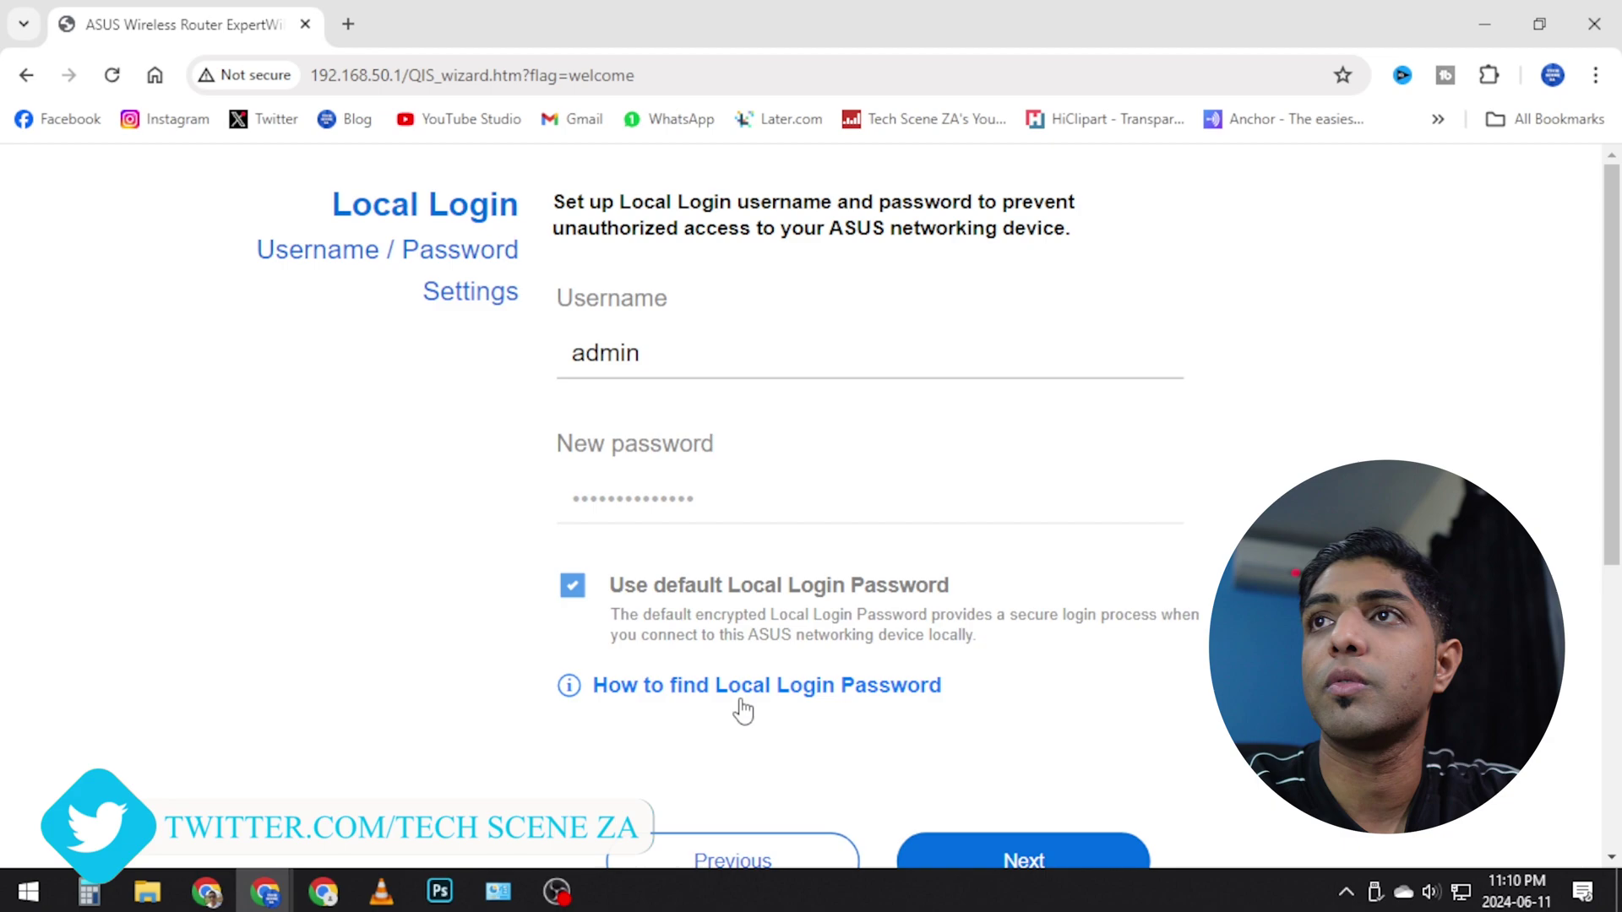
pyautogui.scroll(-1, 756, 675)
pyautogui.scroll(-1, 972, 727)
pyautogui.click(1057, 752)
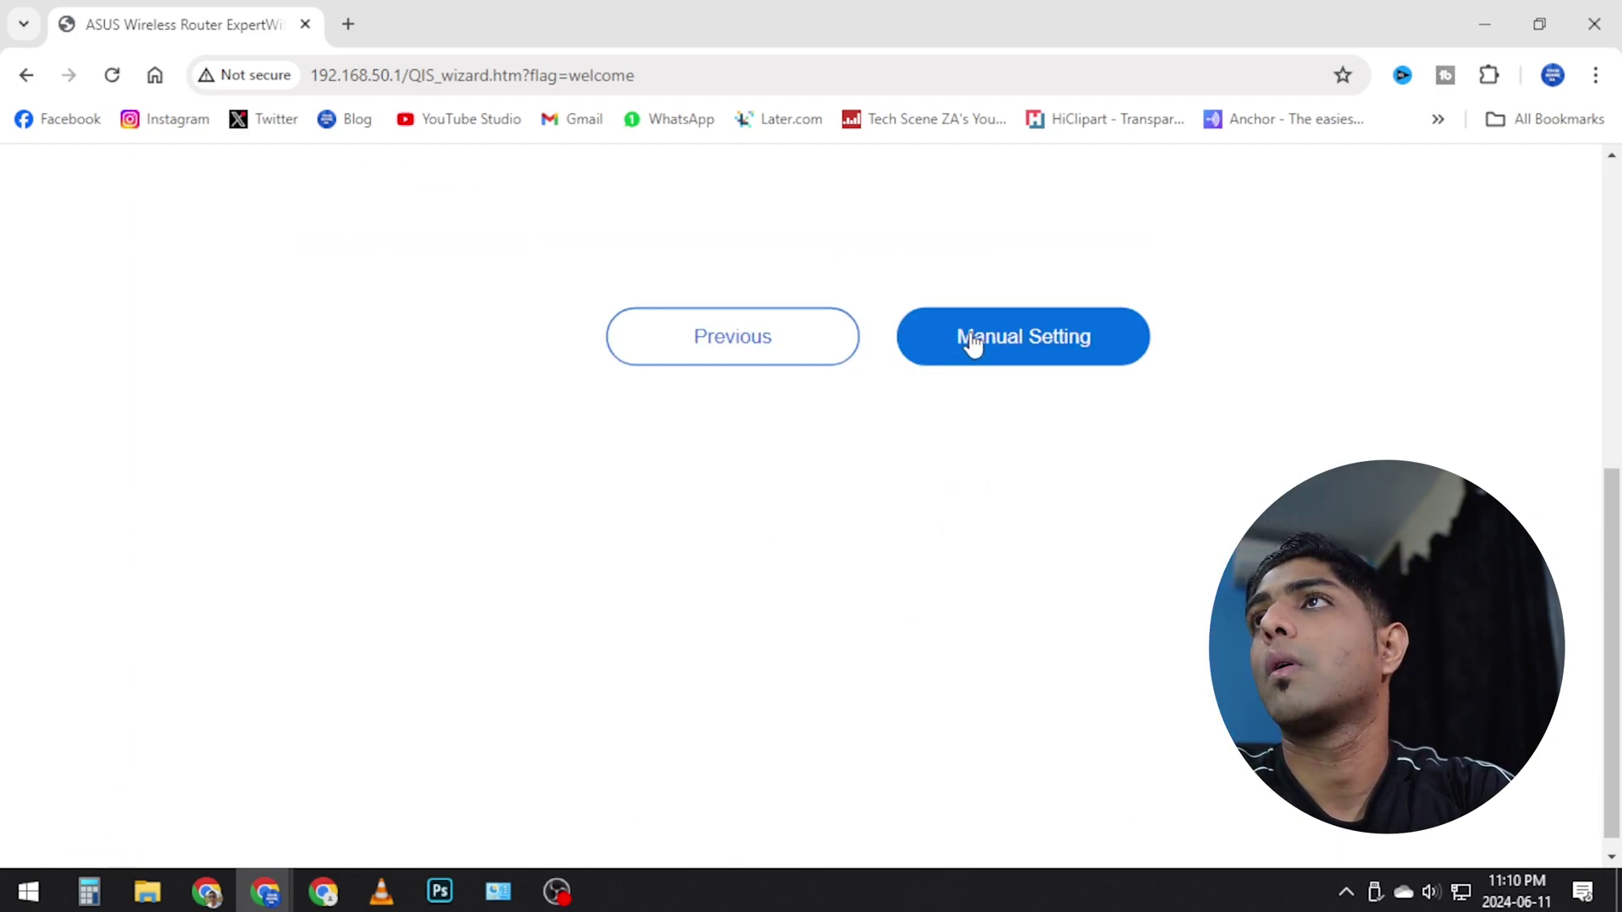
# Set the internet manually to WAN port with Automatic IP, then apply wireless network ASUS_A0_EBR63
pyautogui.click(973, 341)
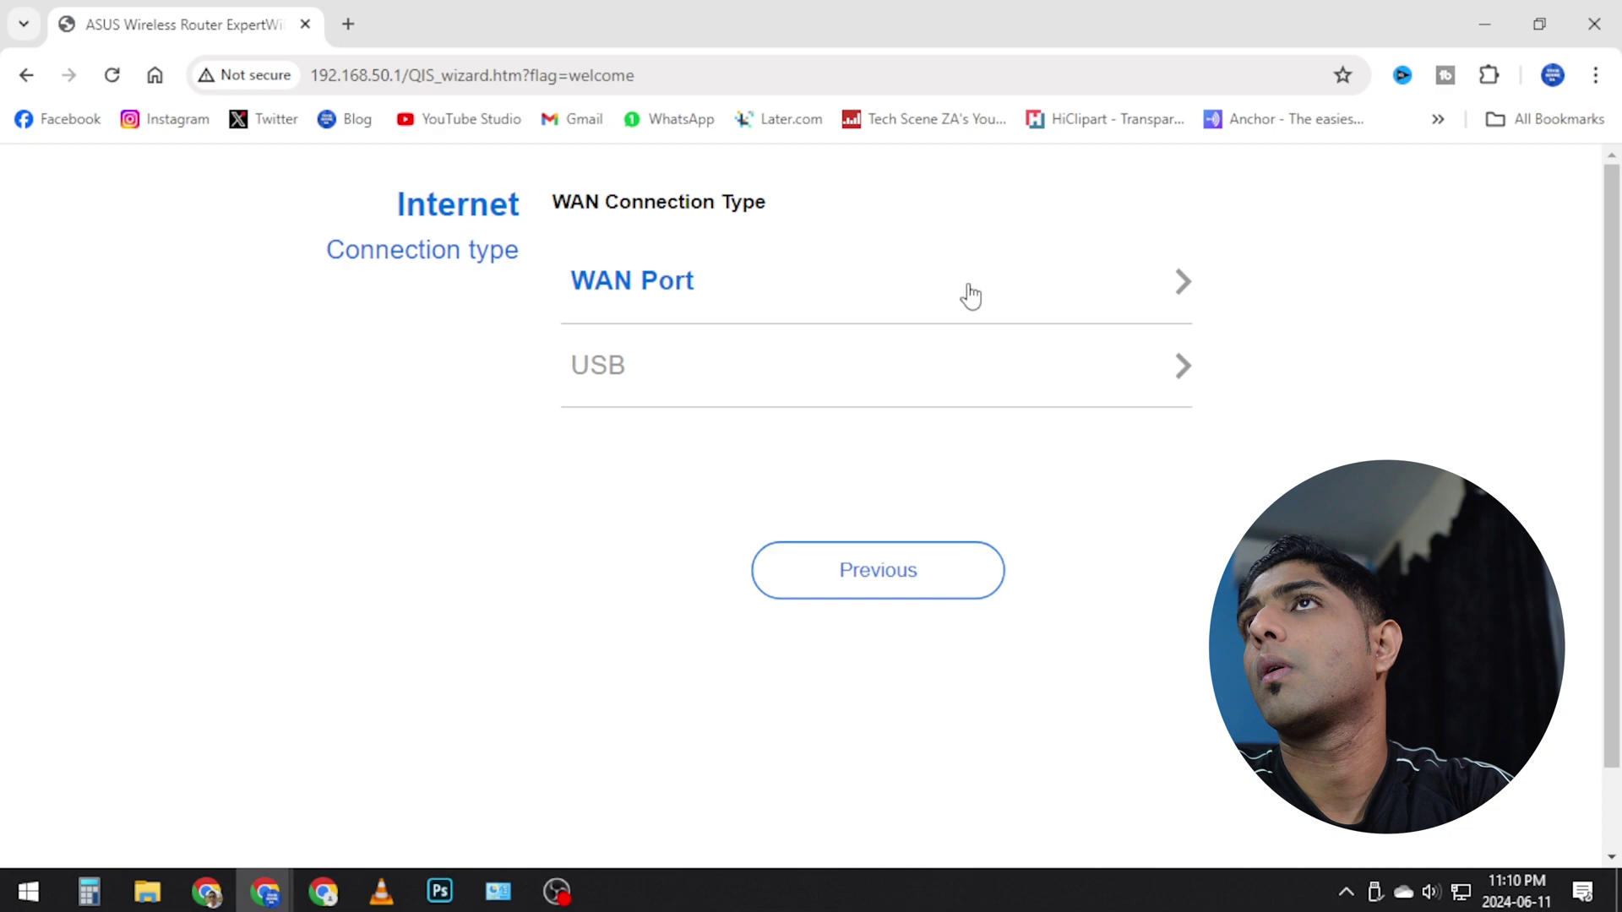
pyautogui.click(971, 291)
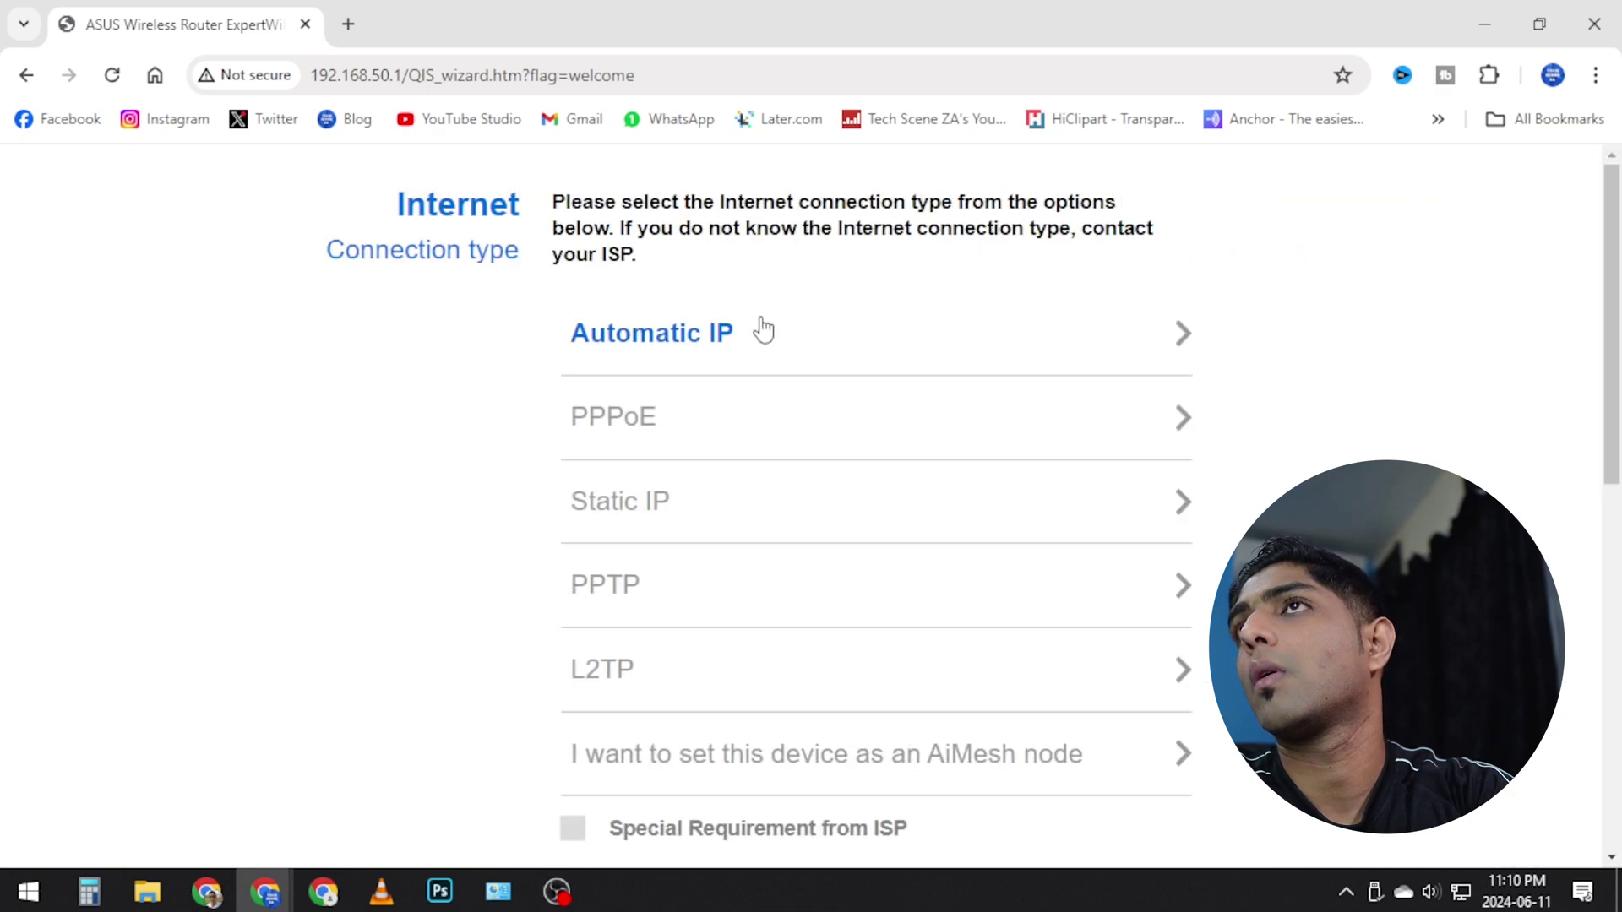
pyautogui.click(764, 331)
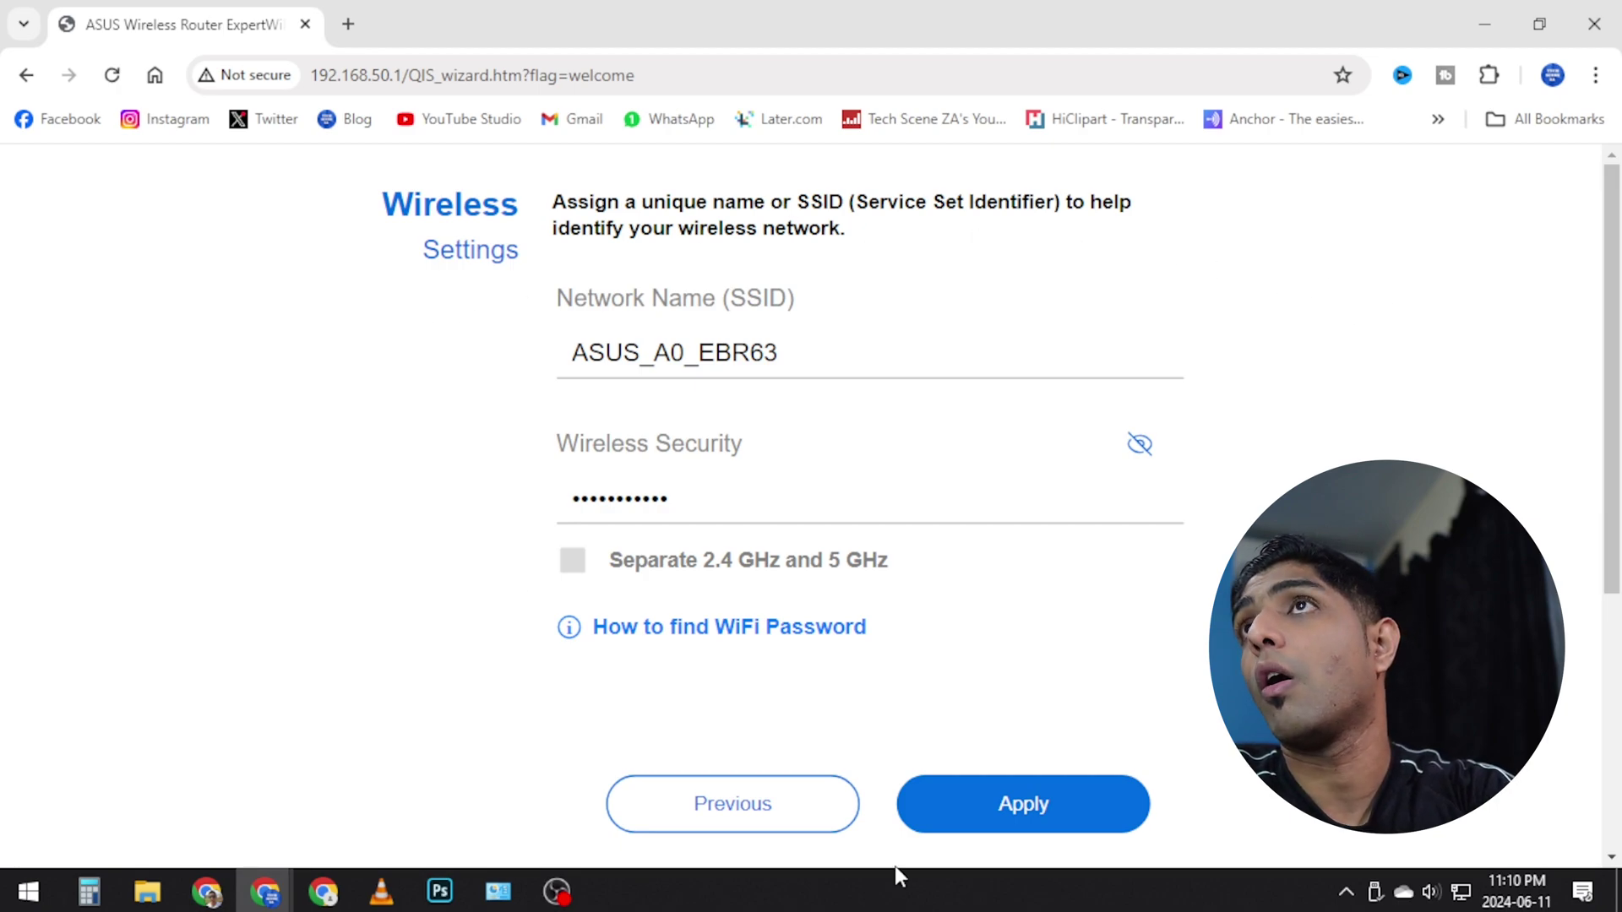
pyautogui.click(1048, 824)
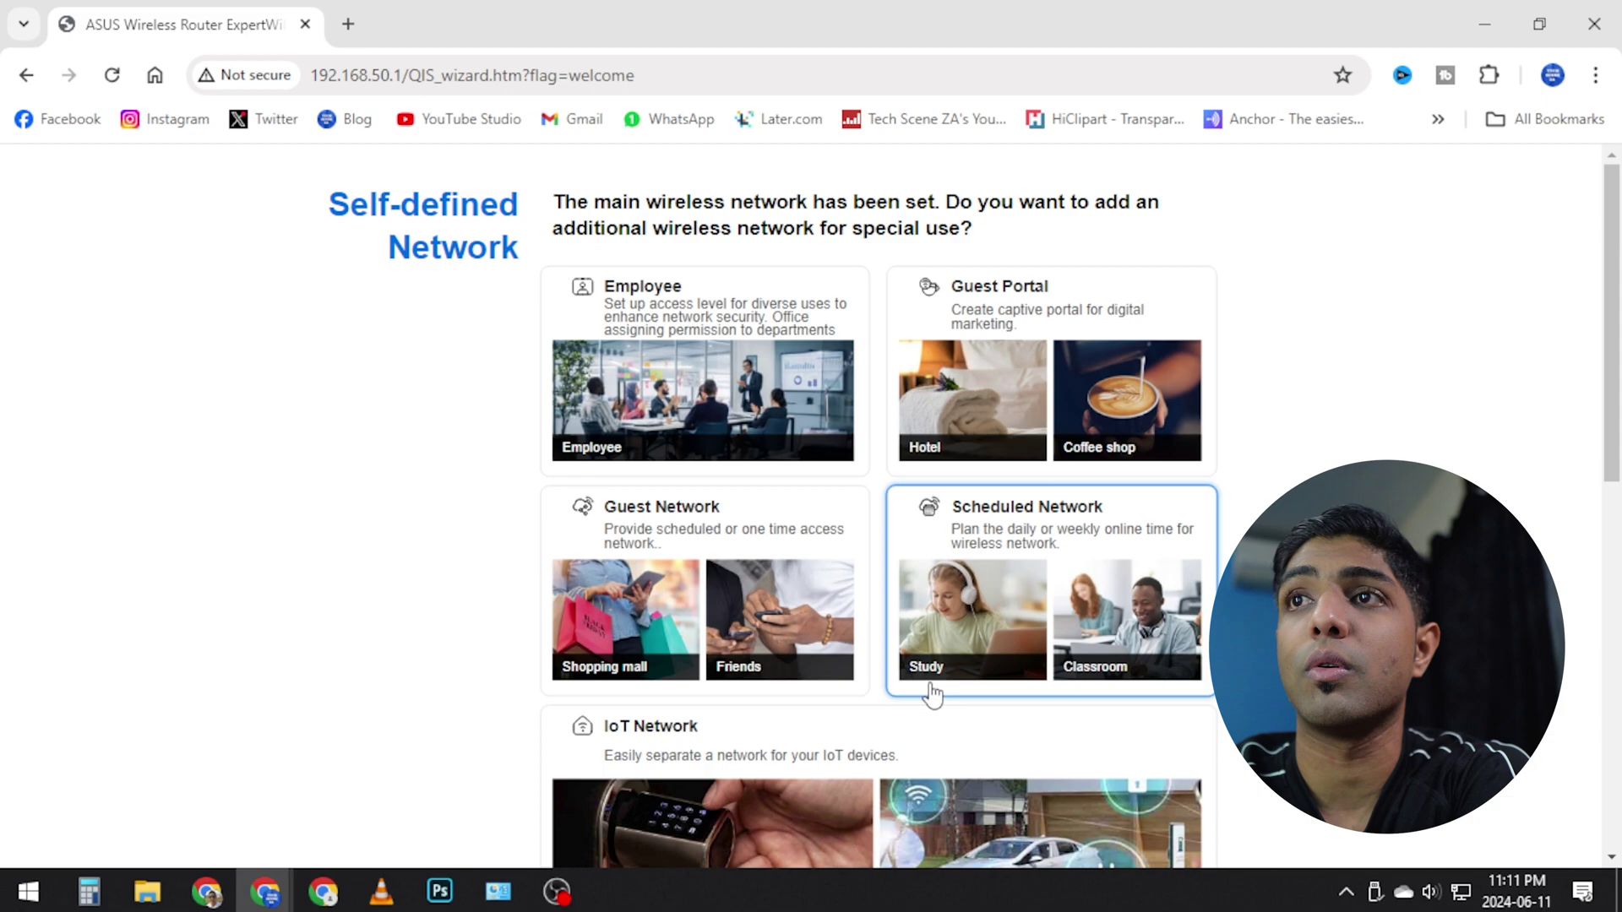
# Skip the optional Employee, Guest and IoT networks with Maybe Later
pyautogui.scroll(-3, 845, 718)
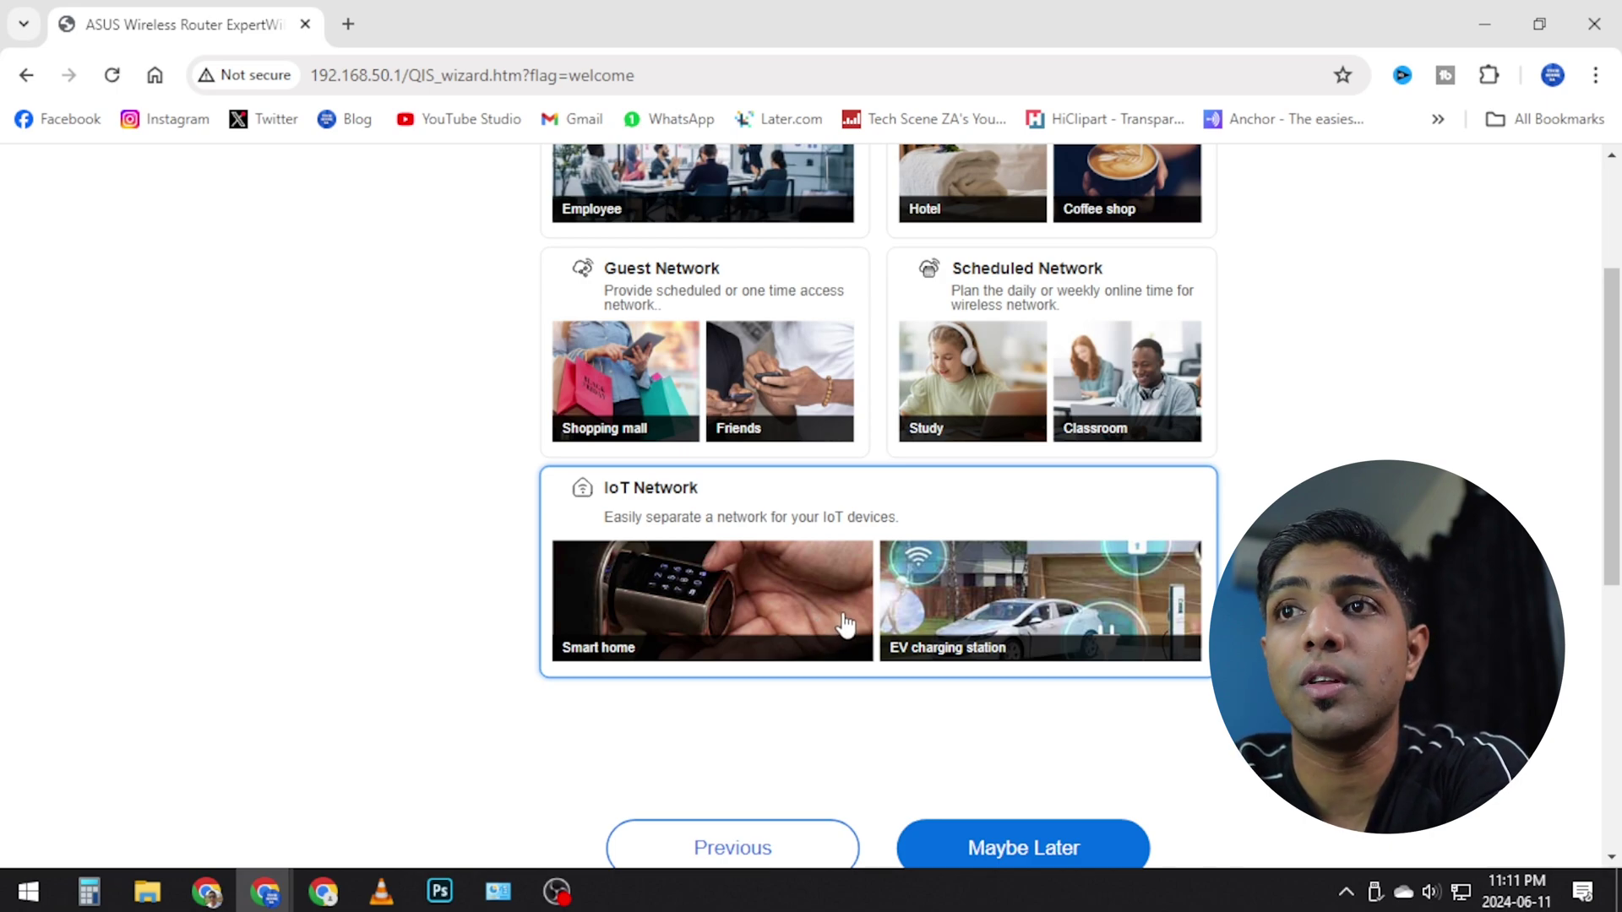
pyautogui.scroll(-1, 1022, 691)
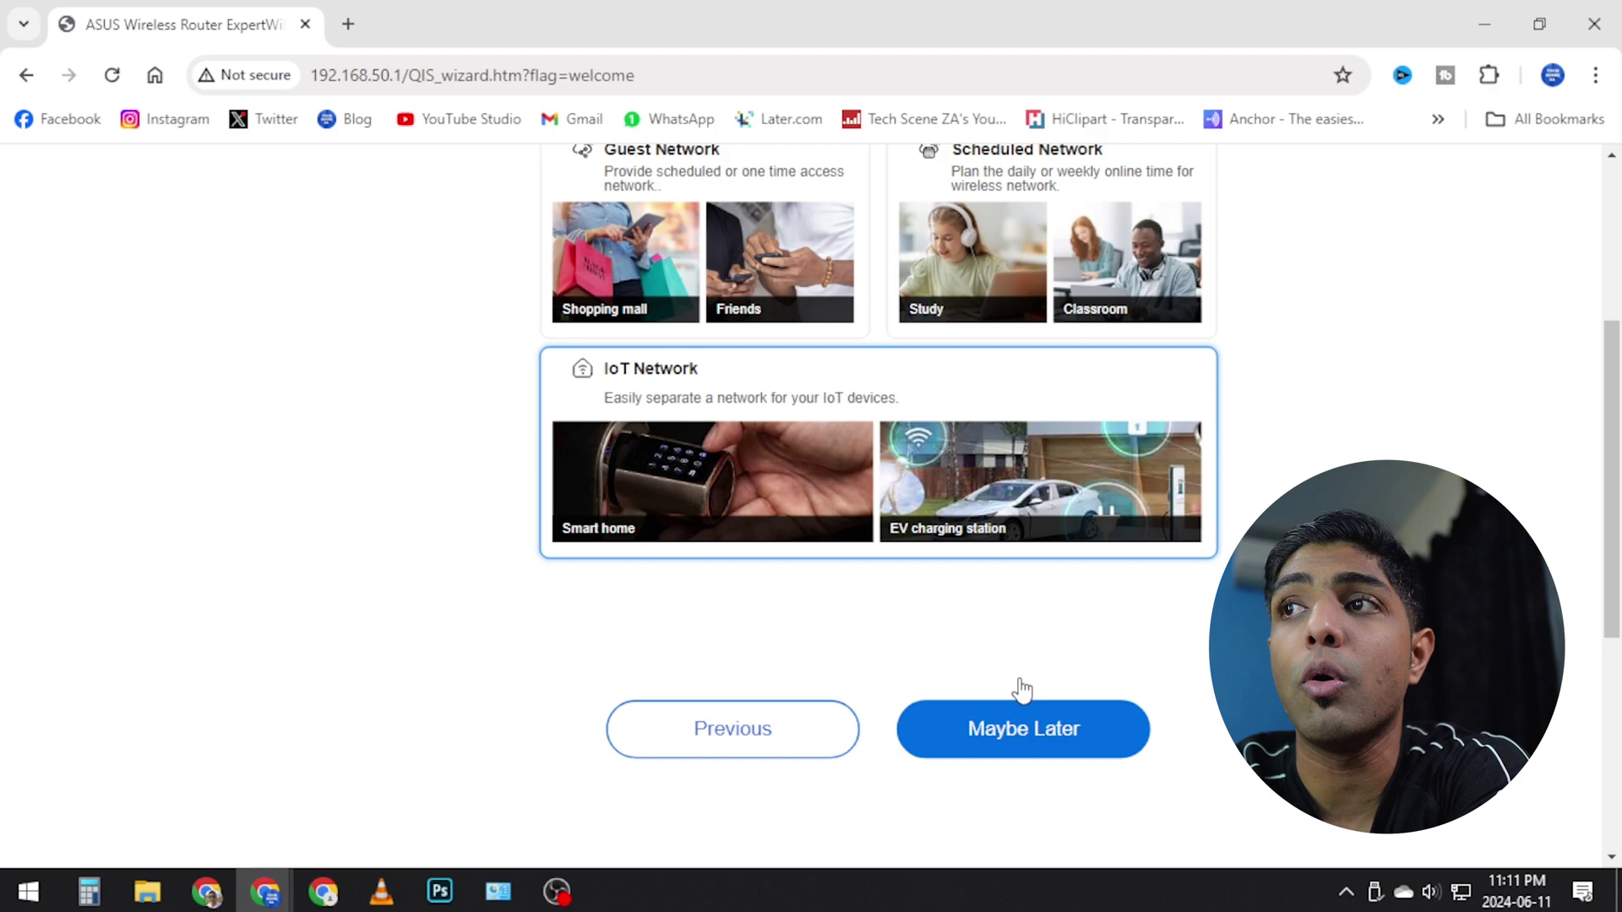
pyautogui.click(1013, 749)
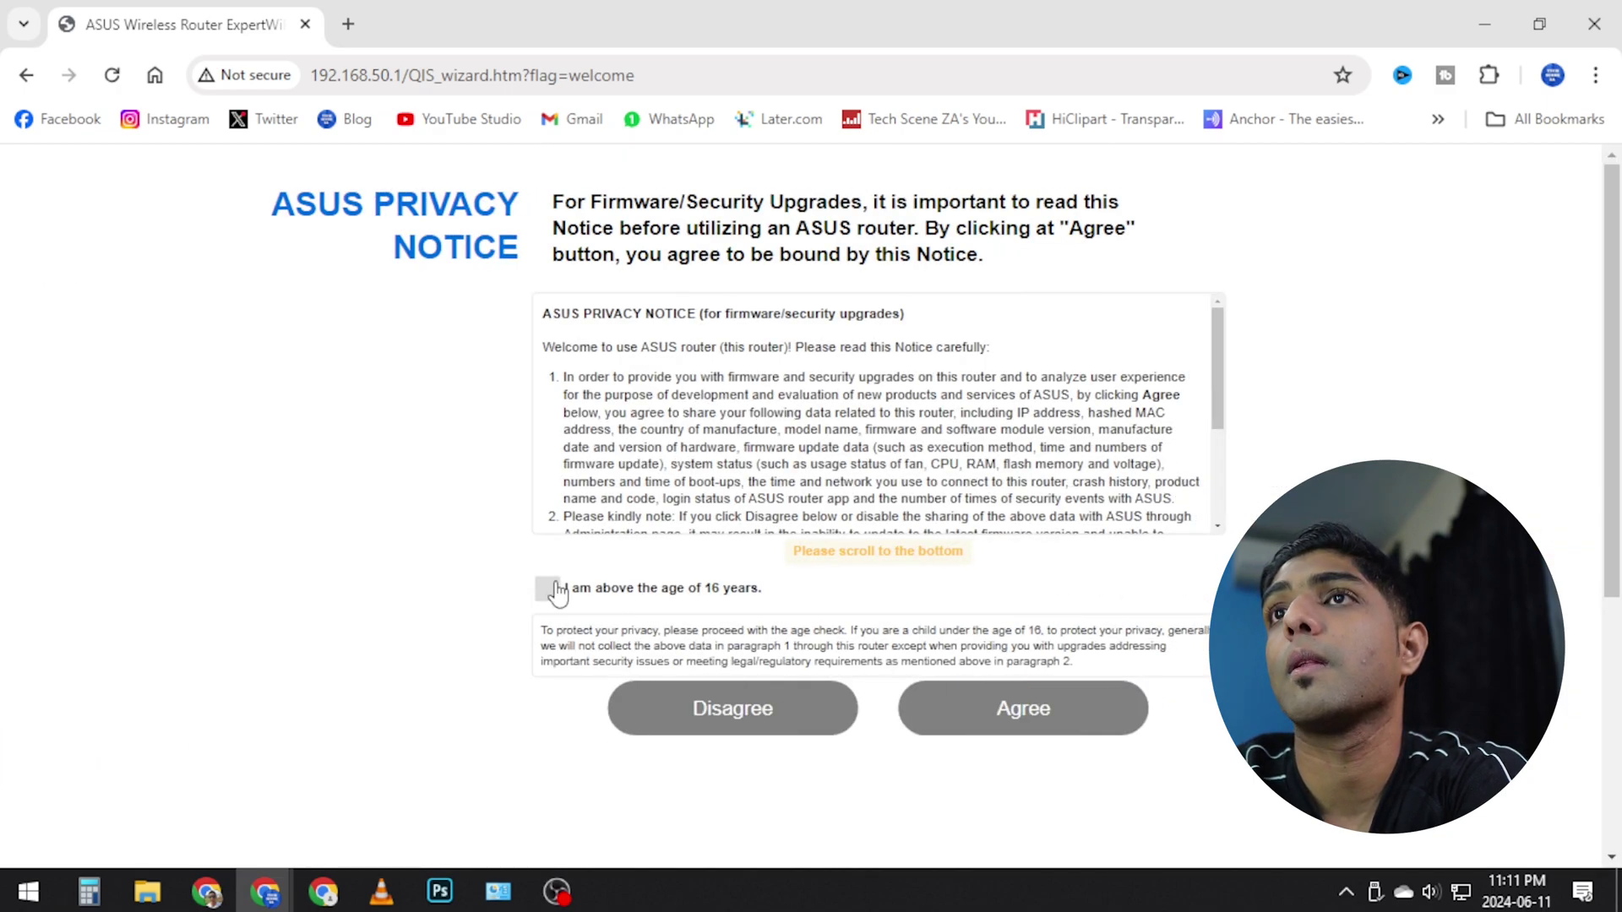
# Confirm being over 16 and agree to the ASUS Privacy Notice to reach the Dashboard
pyautogui.click(548, 589)
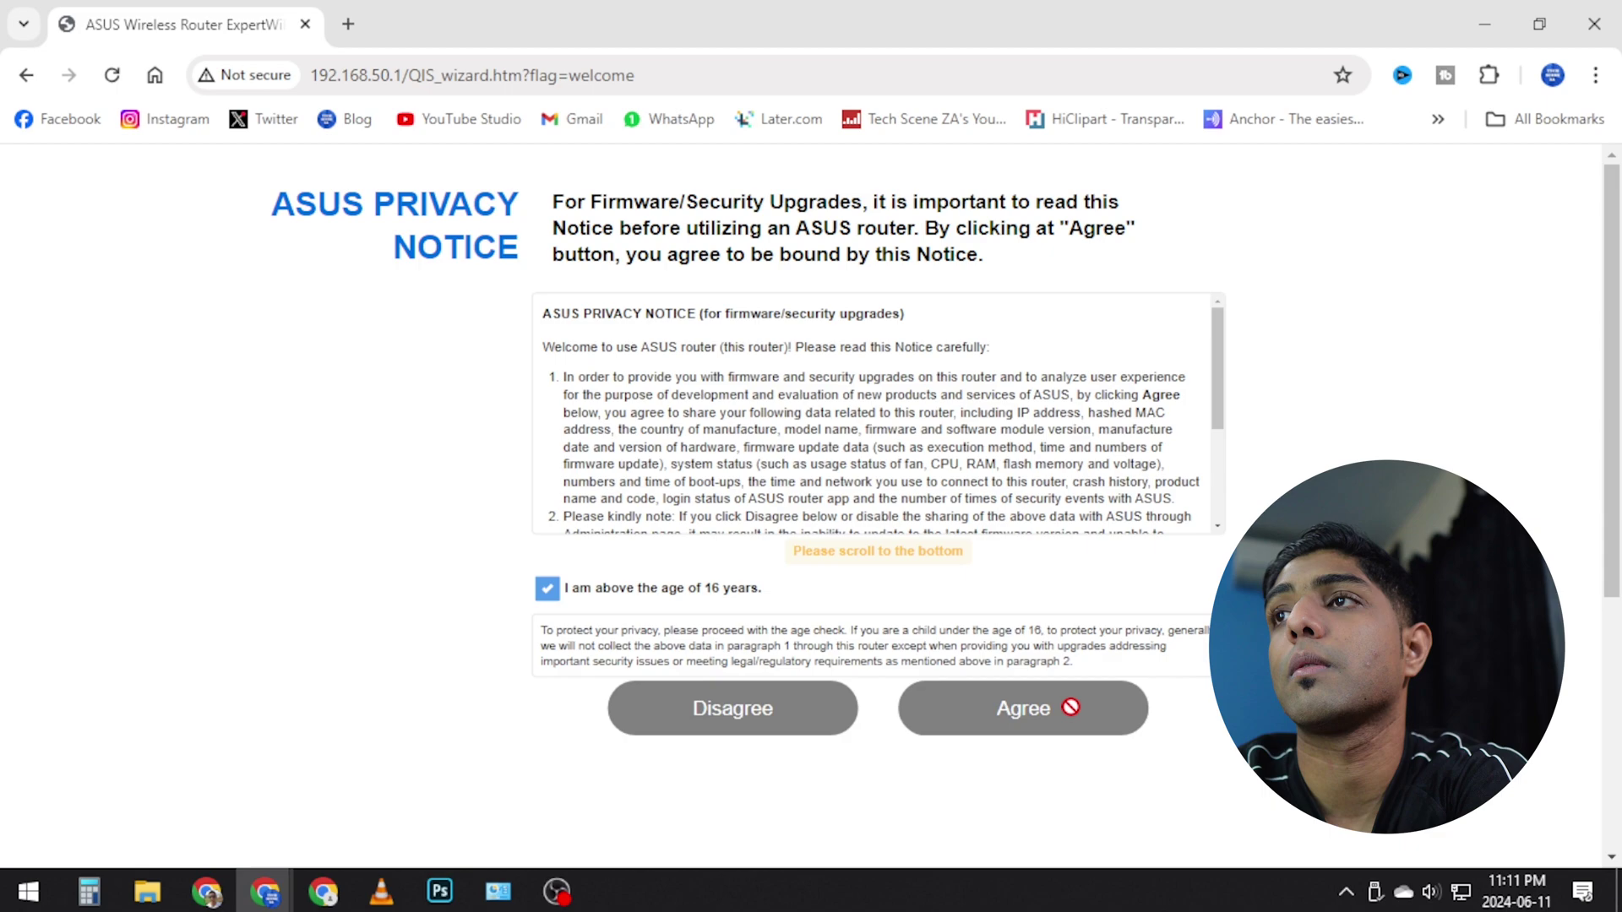
pyautogui.scroll(-3, 878, 414)
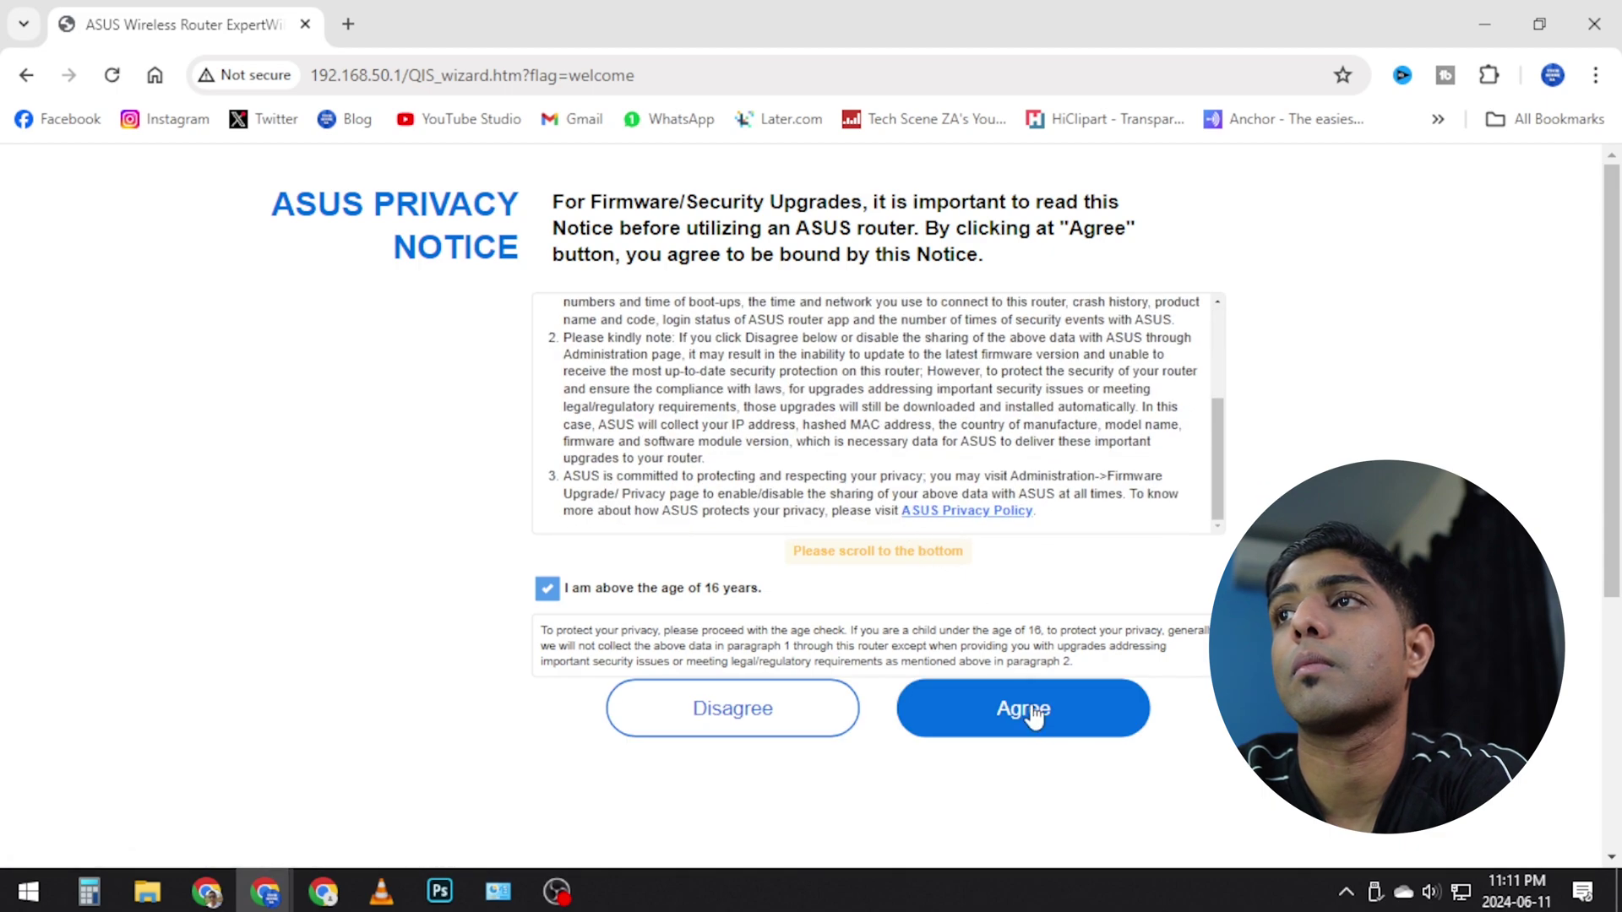
pyautogui.moveTo(1218, 480); pyautogui.dragTo(1248, 333)
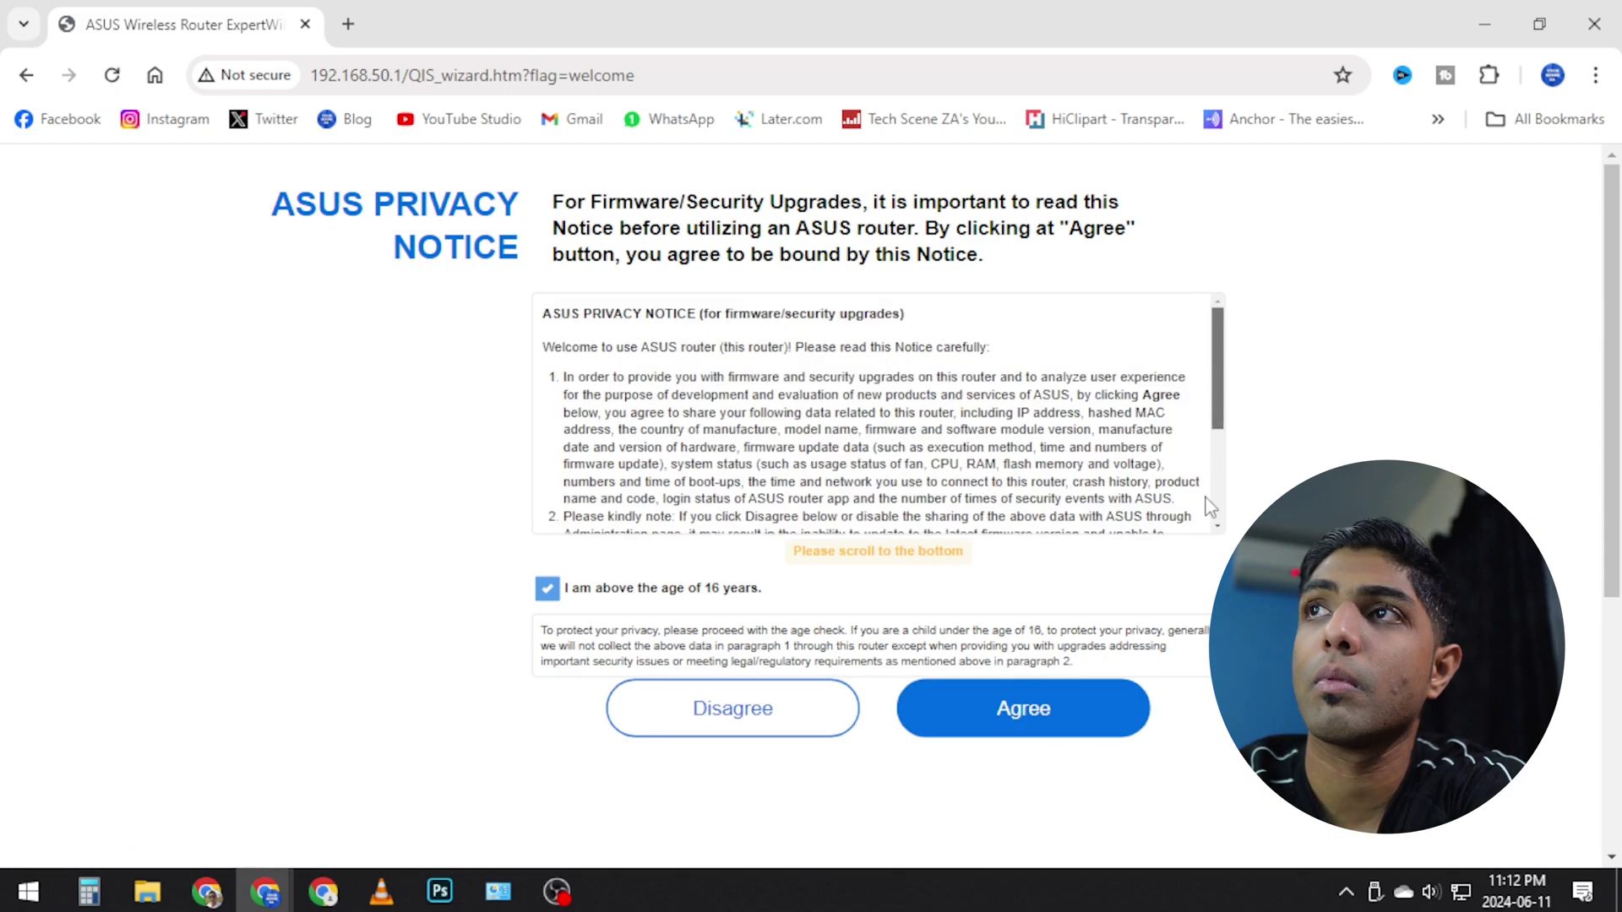
pyautogui.scroll(-3, 1211, 507)
pyautogui.click(1025, 710)
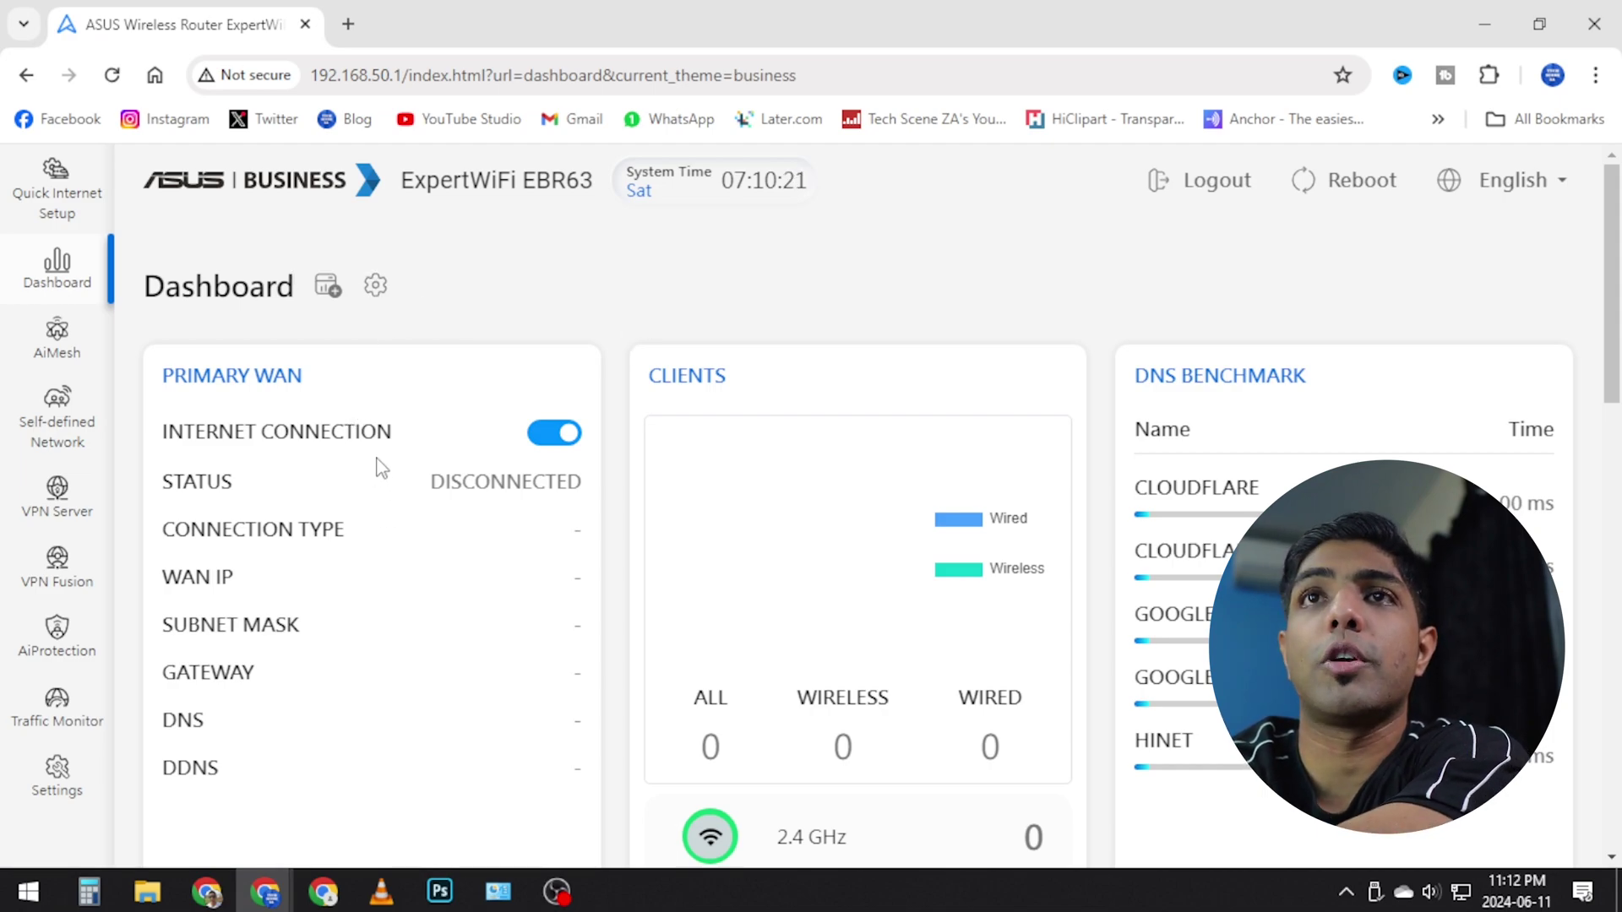
pyautogui.scroll(-4, 377, 473)
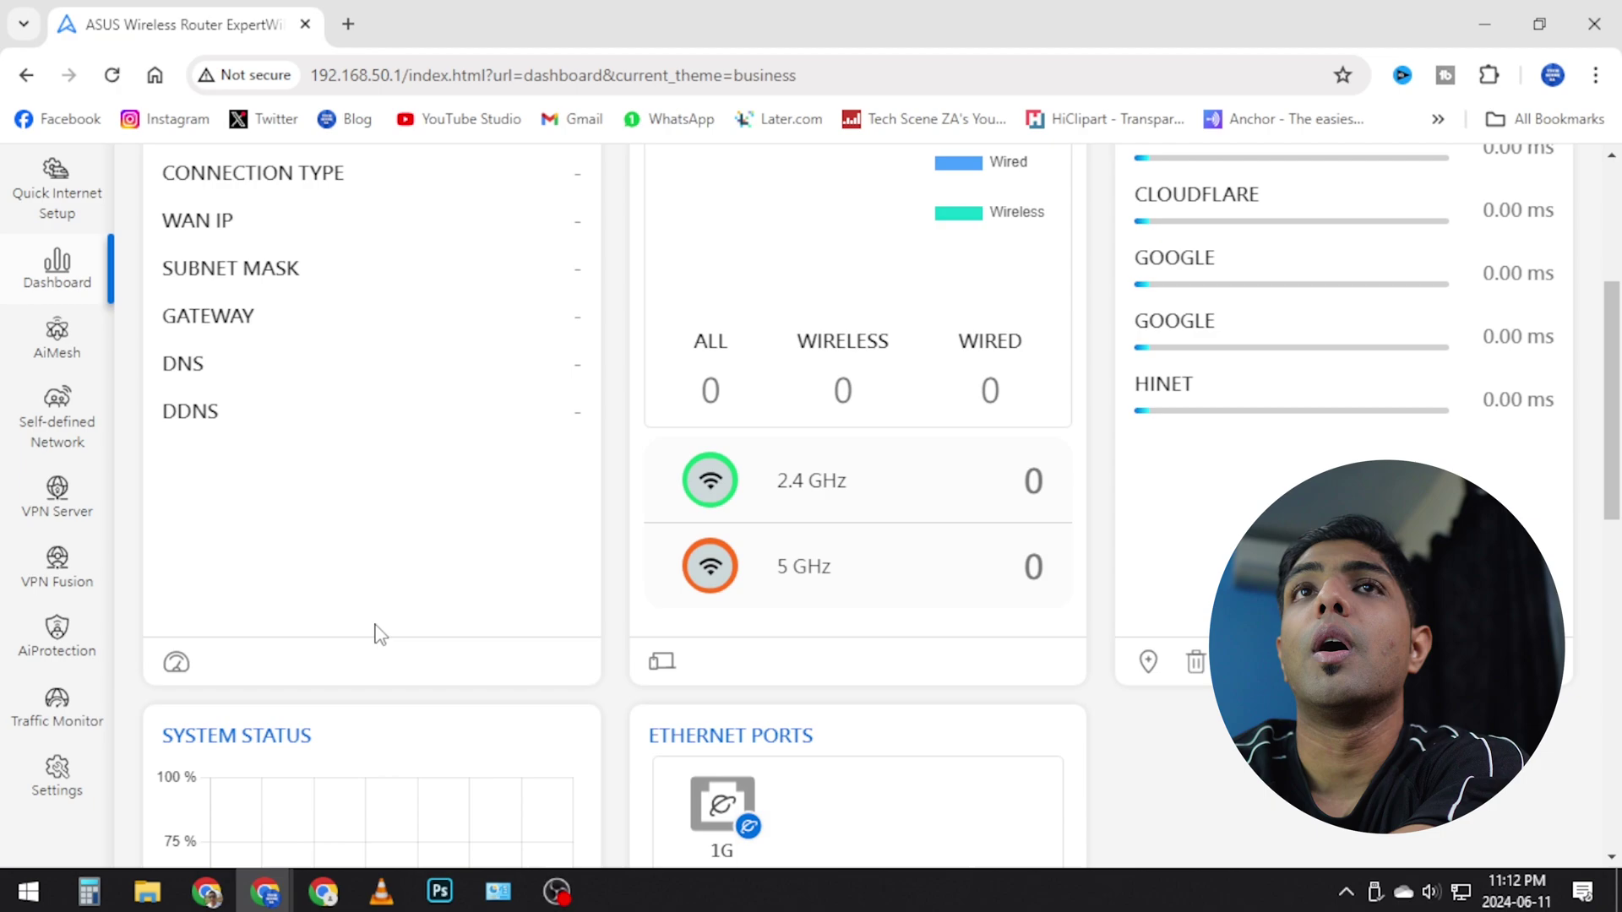
pyautogui.scroll(4, 376, 632)
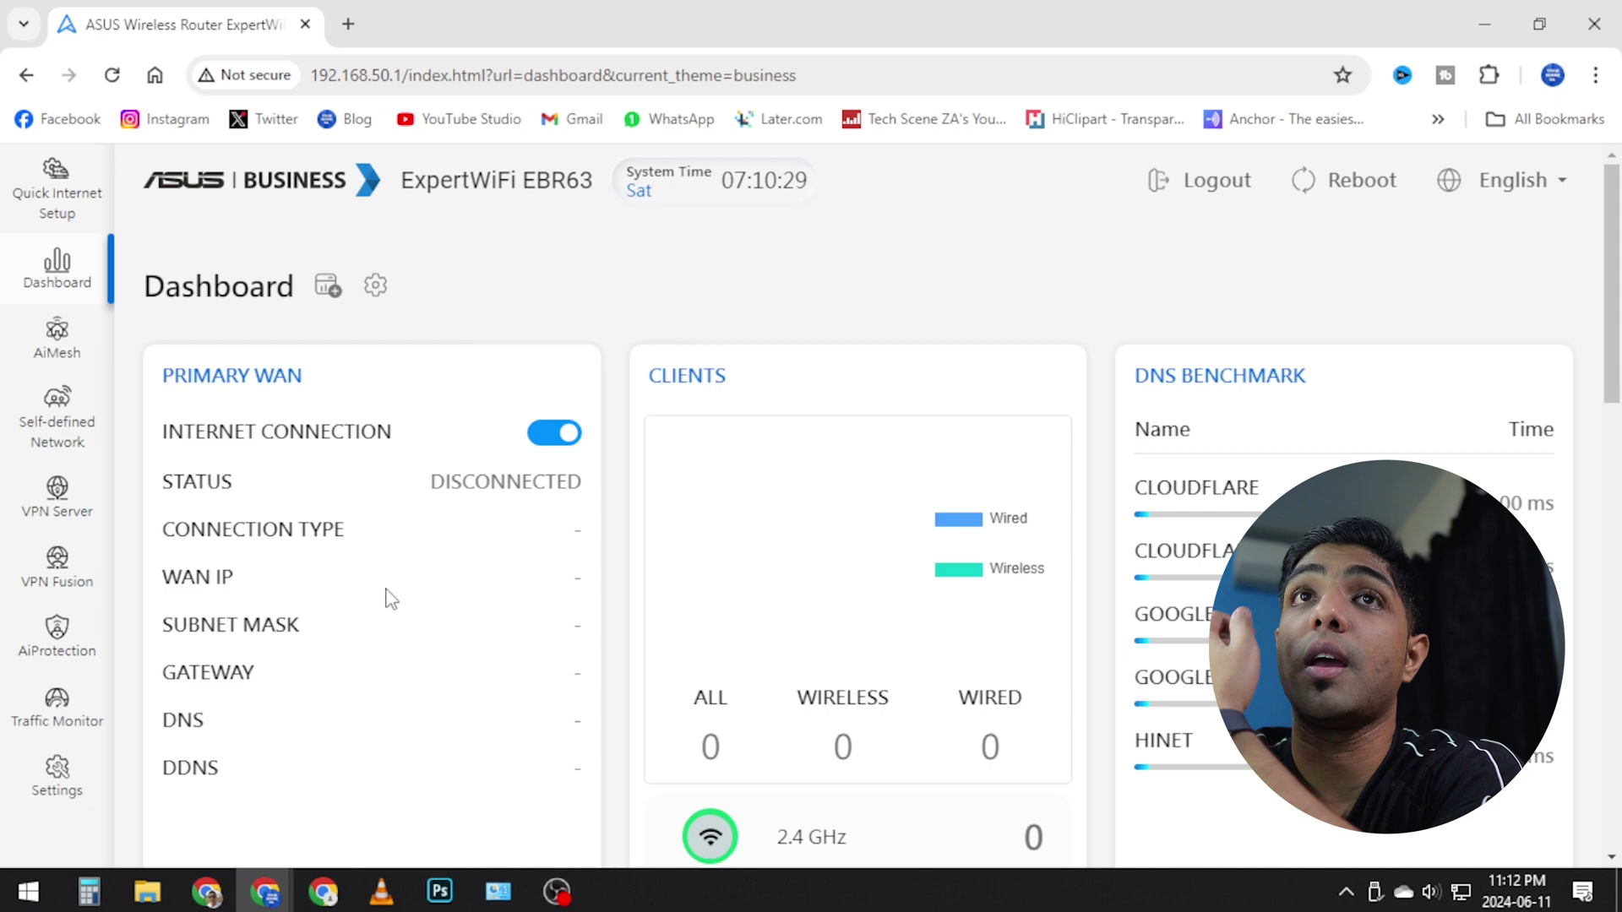
pyautogui.click(376, 287)
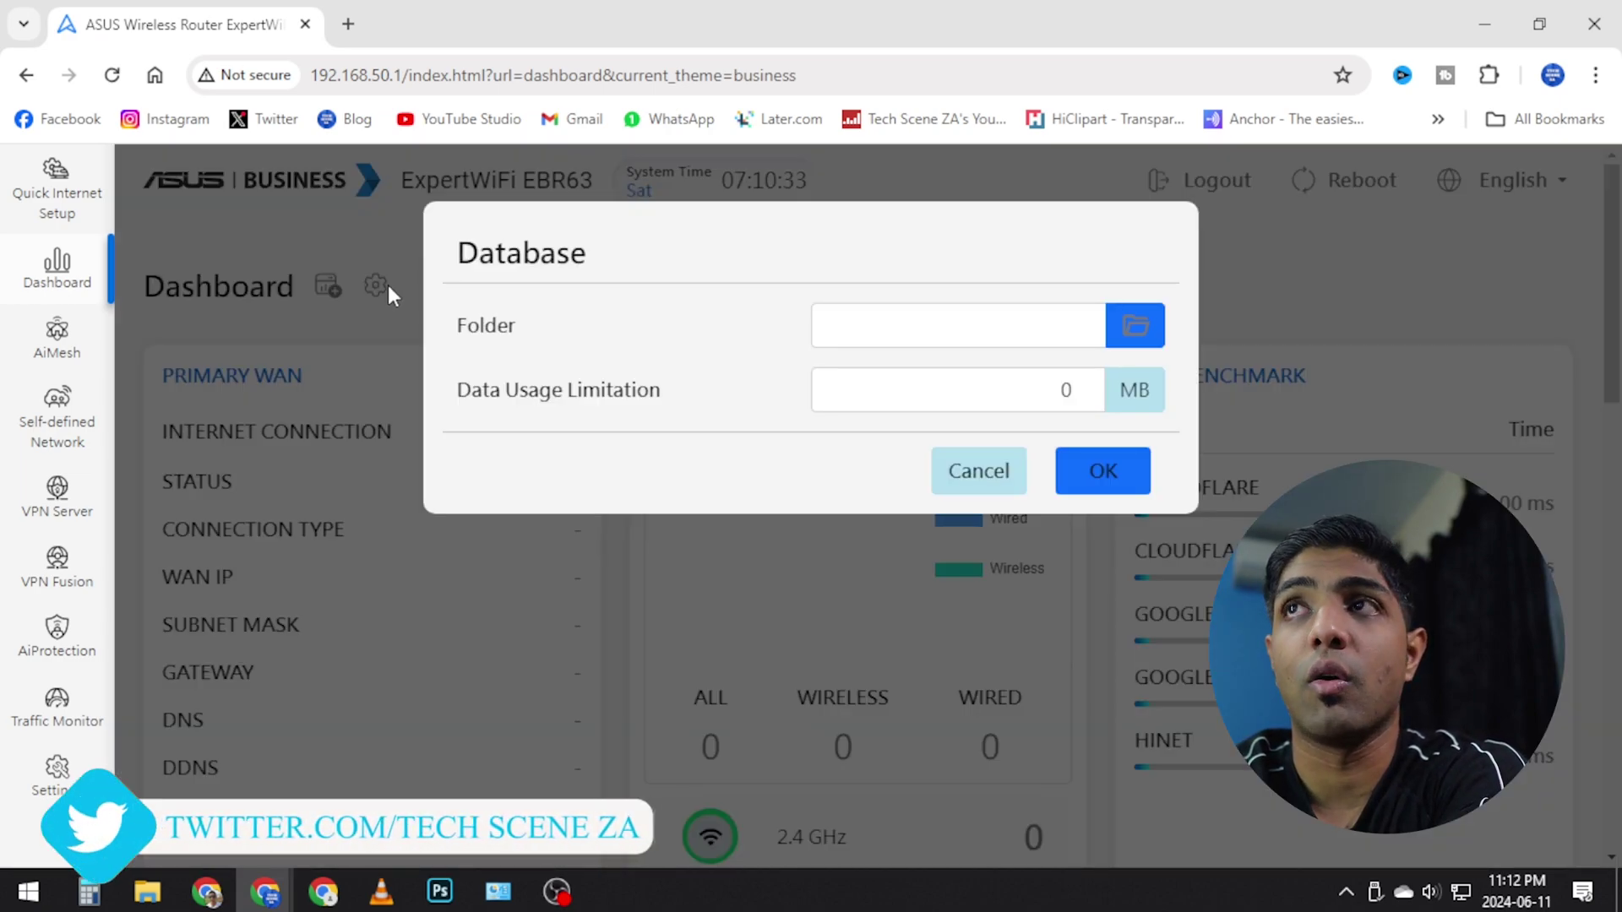
pyautogui.click(984, 490)
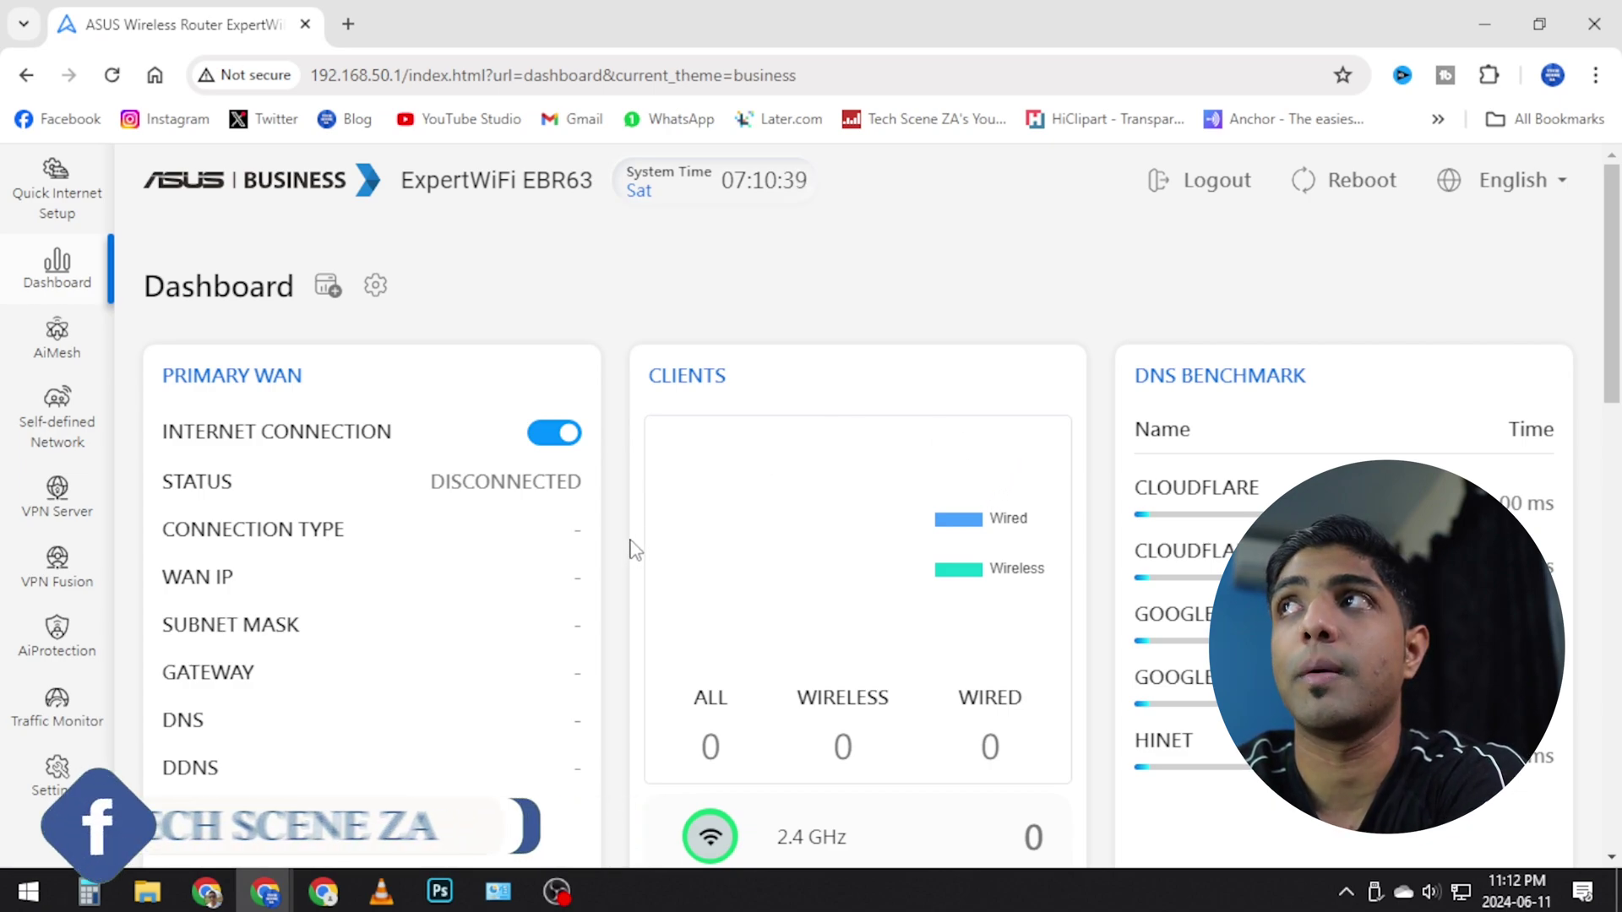
pyautogui.scroll(-2, 929, 634)
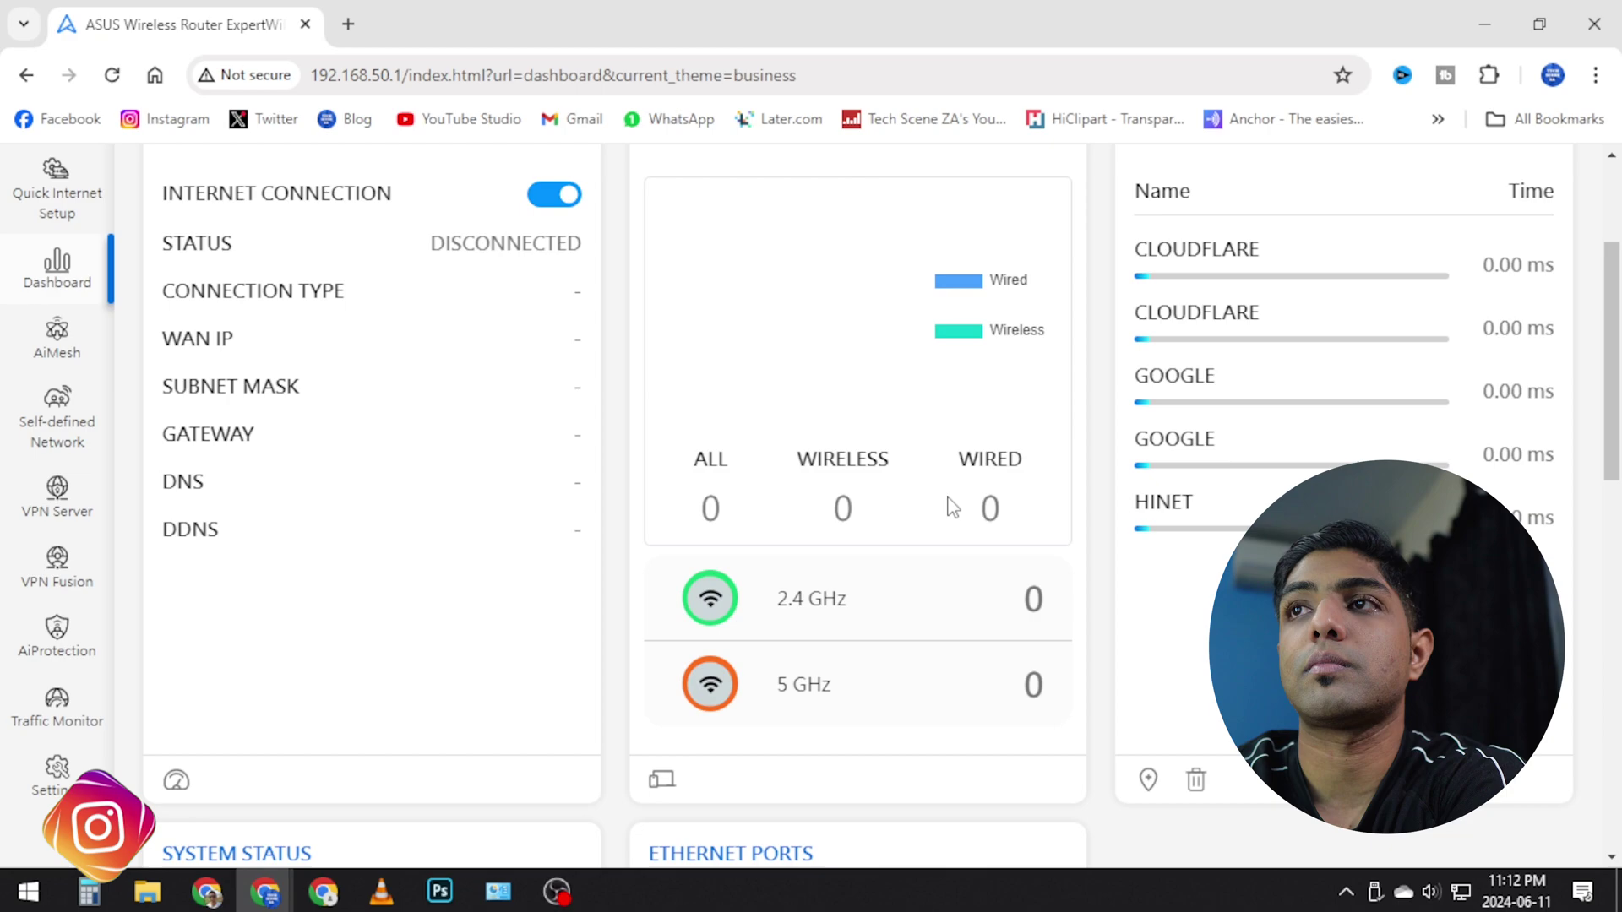
pyautogui.scroll(3, 832, 726)
pyautogui.scroll(-4, 1002, 372)
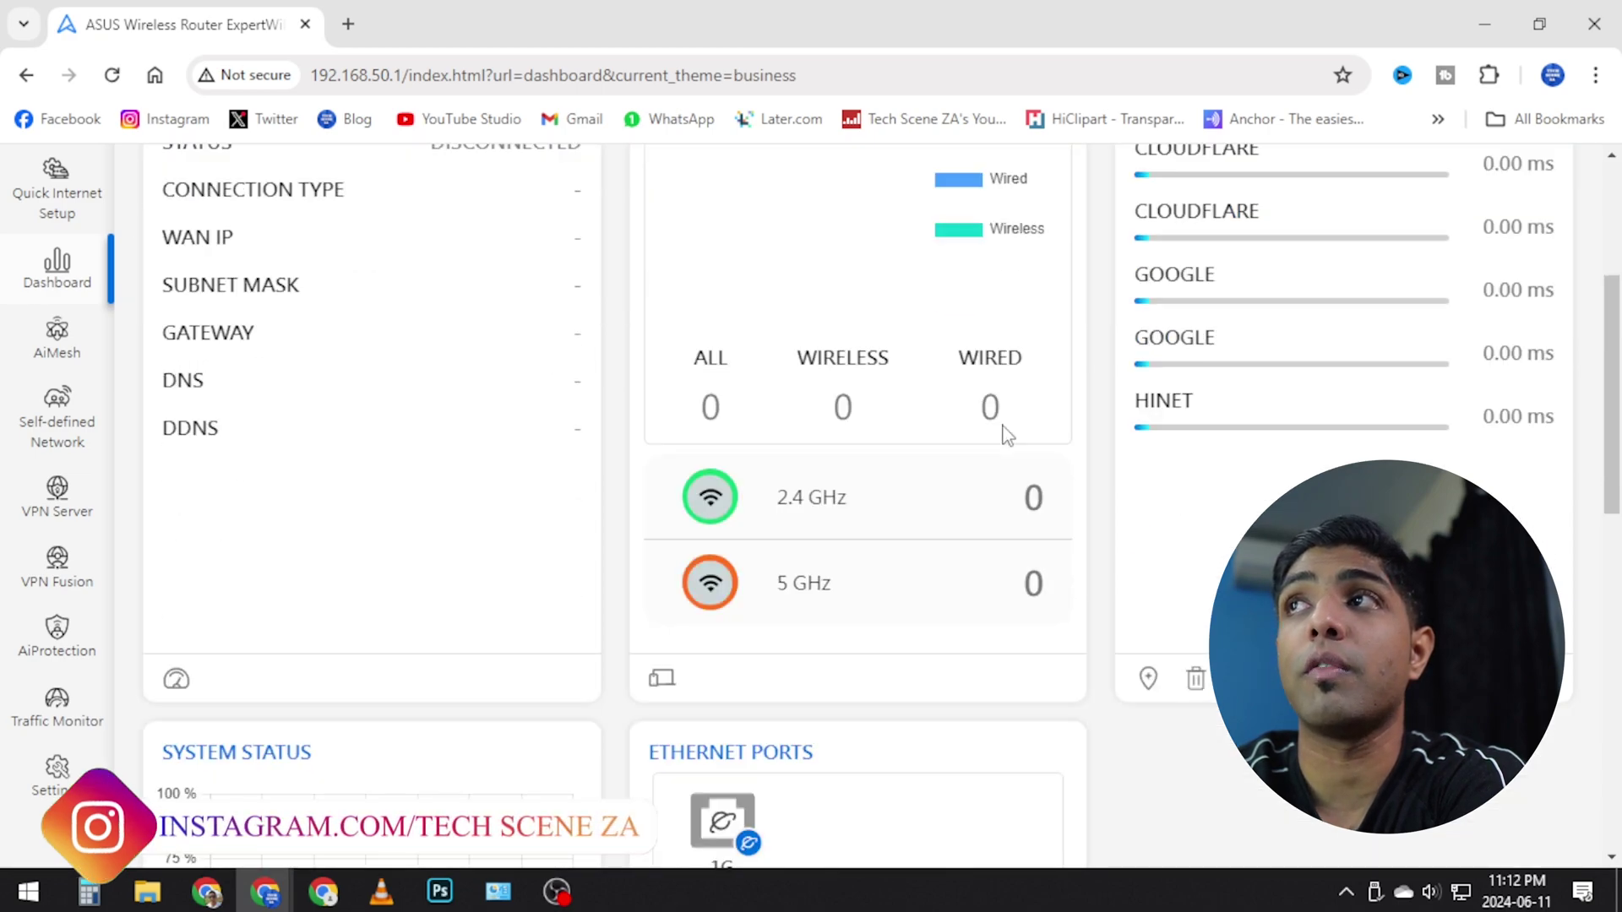
pyautogui.scroll(3, 784, 630)
pyautogui.scroll(2, 787, 630)
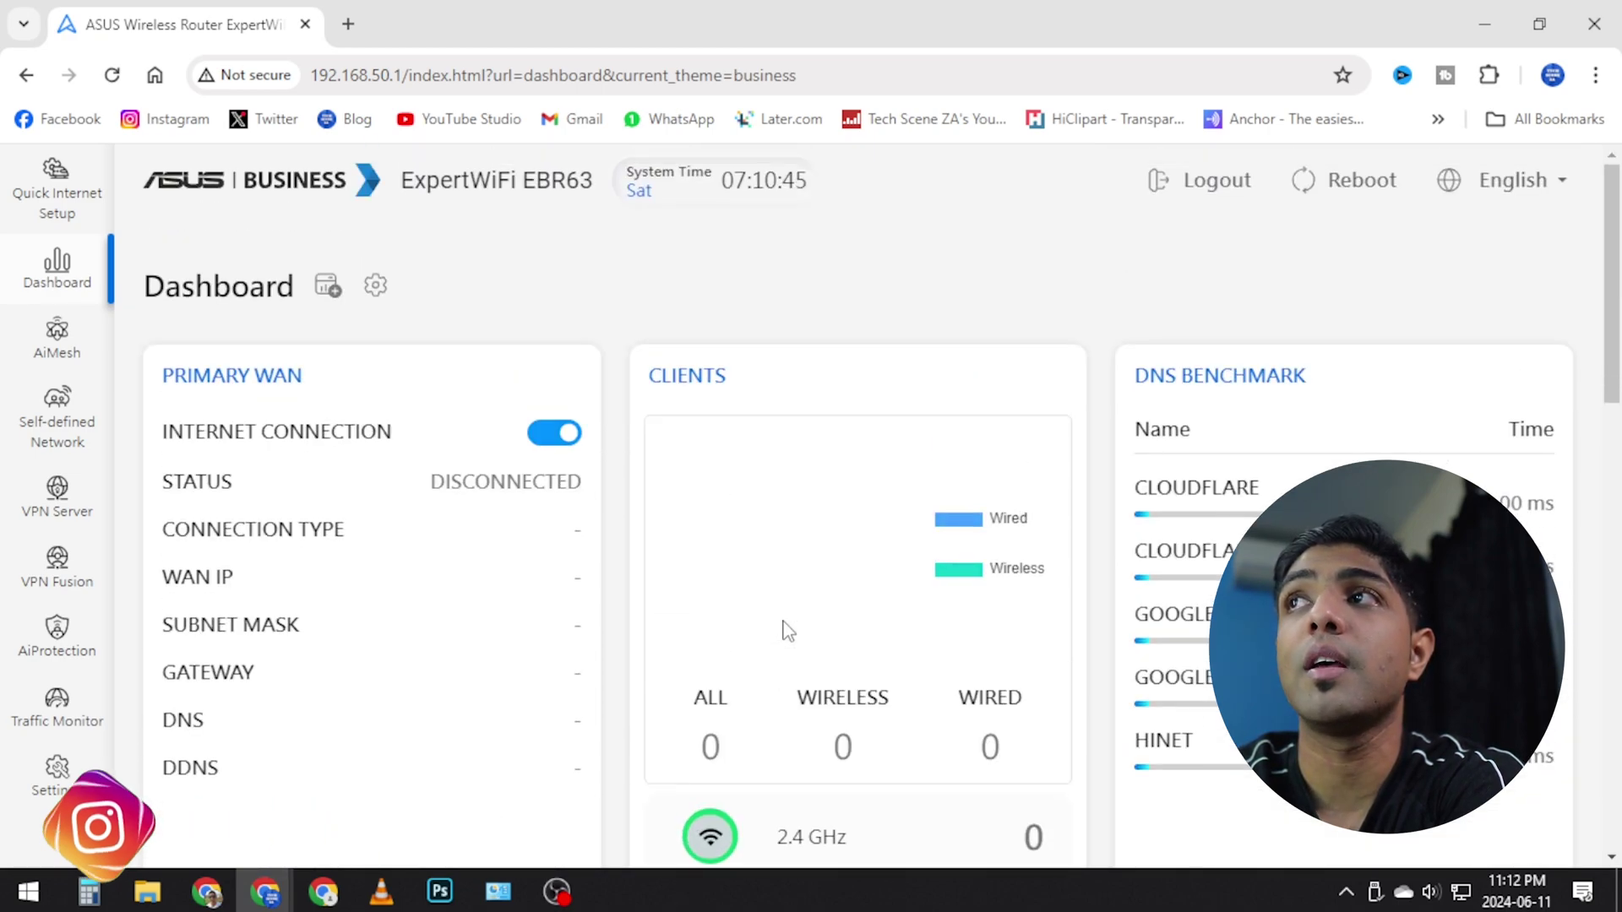
pyautogui.scroll(-2, 811, 592)
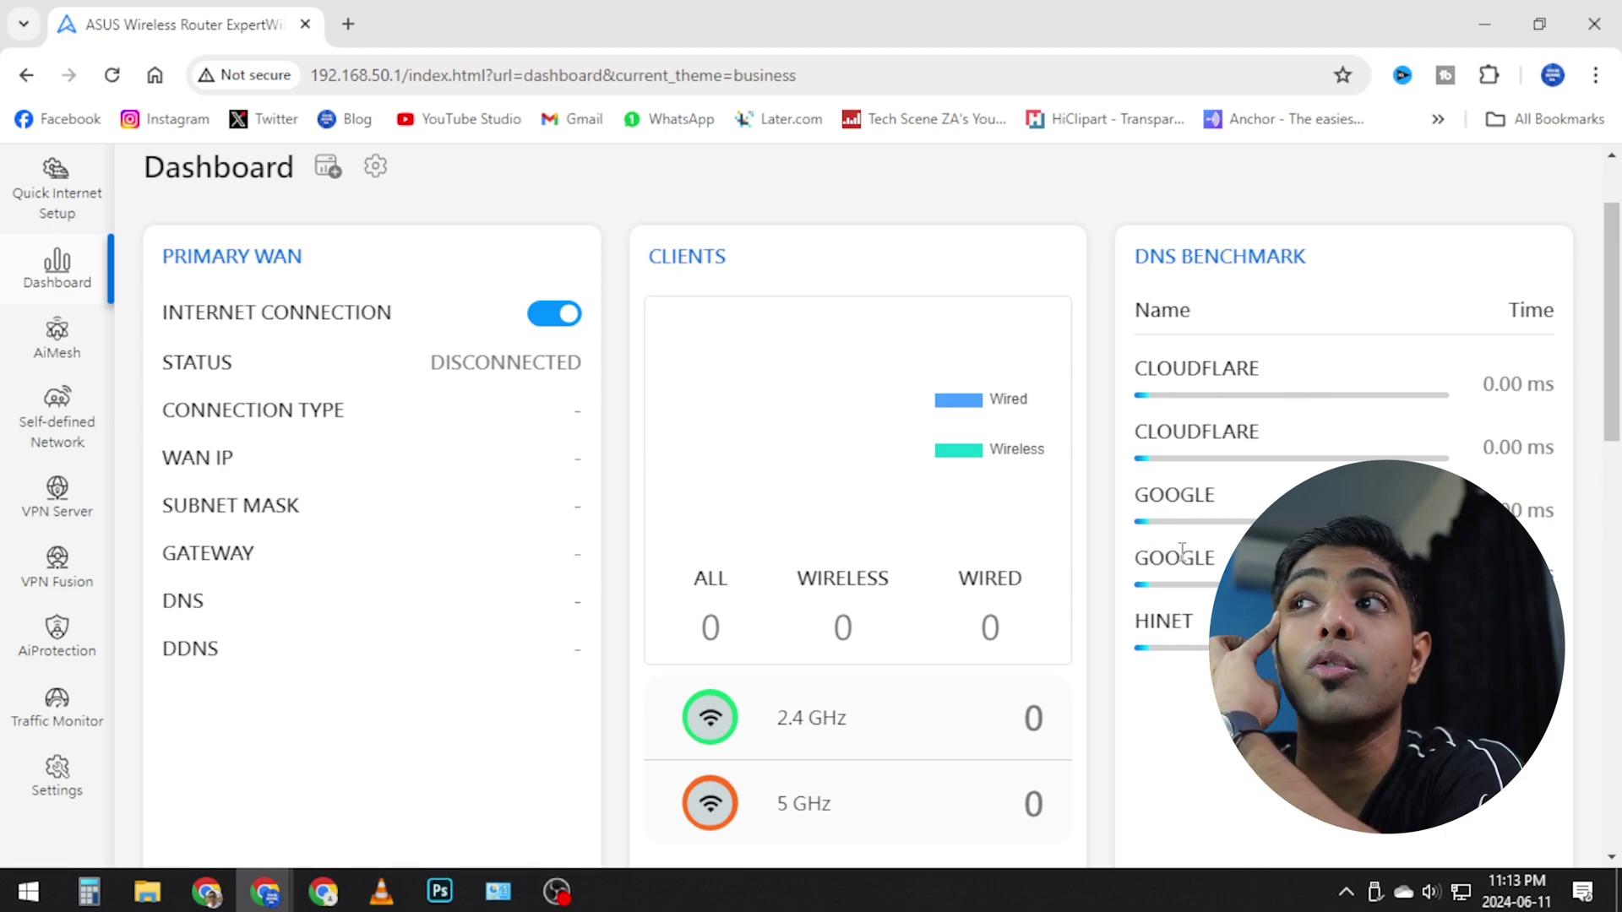
pyautogui.scroll(-6, 1167, 620)
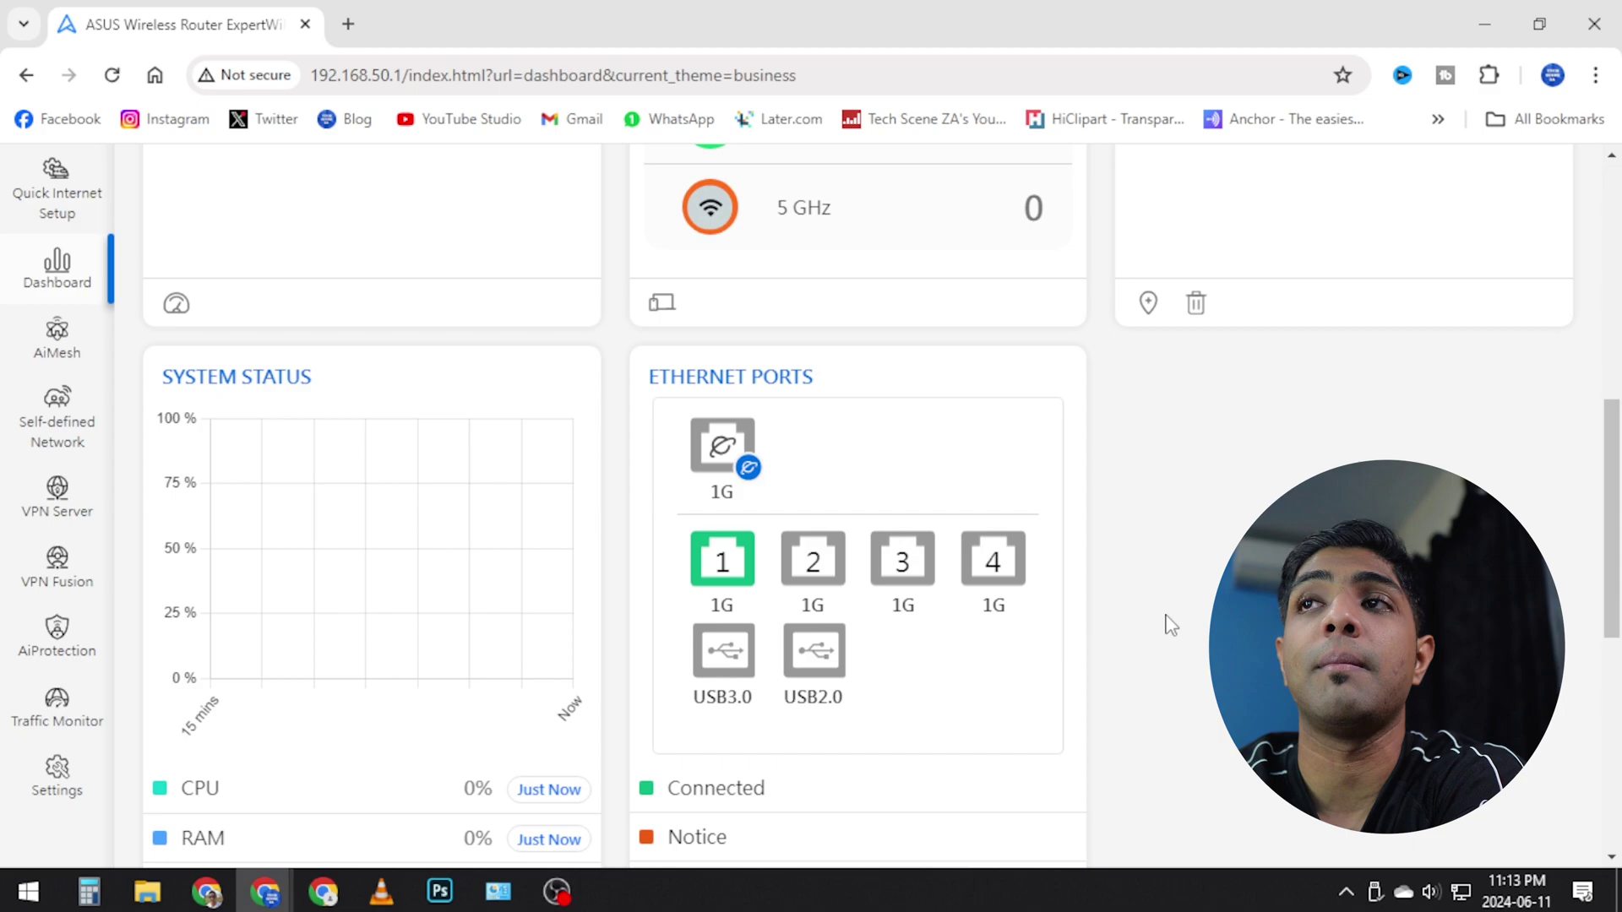
pyautogui.scroll(-1, 1262, 458)
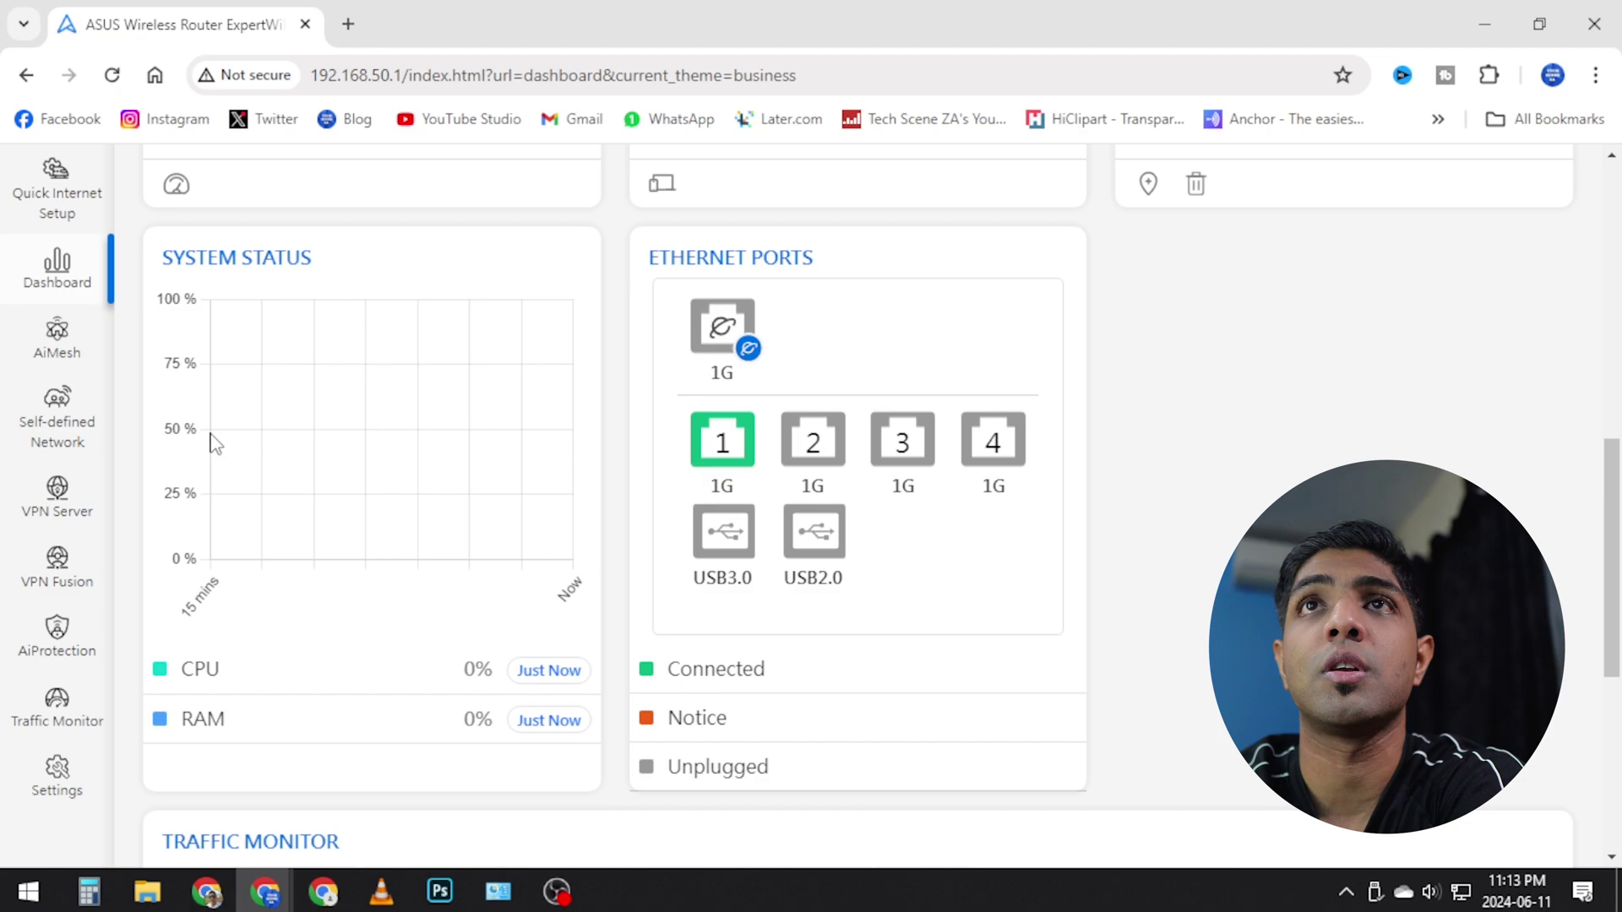
pyautogui.scroll(-2, 493, 686)
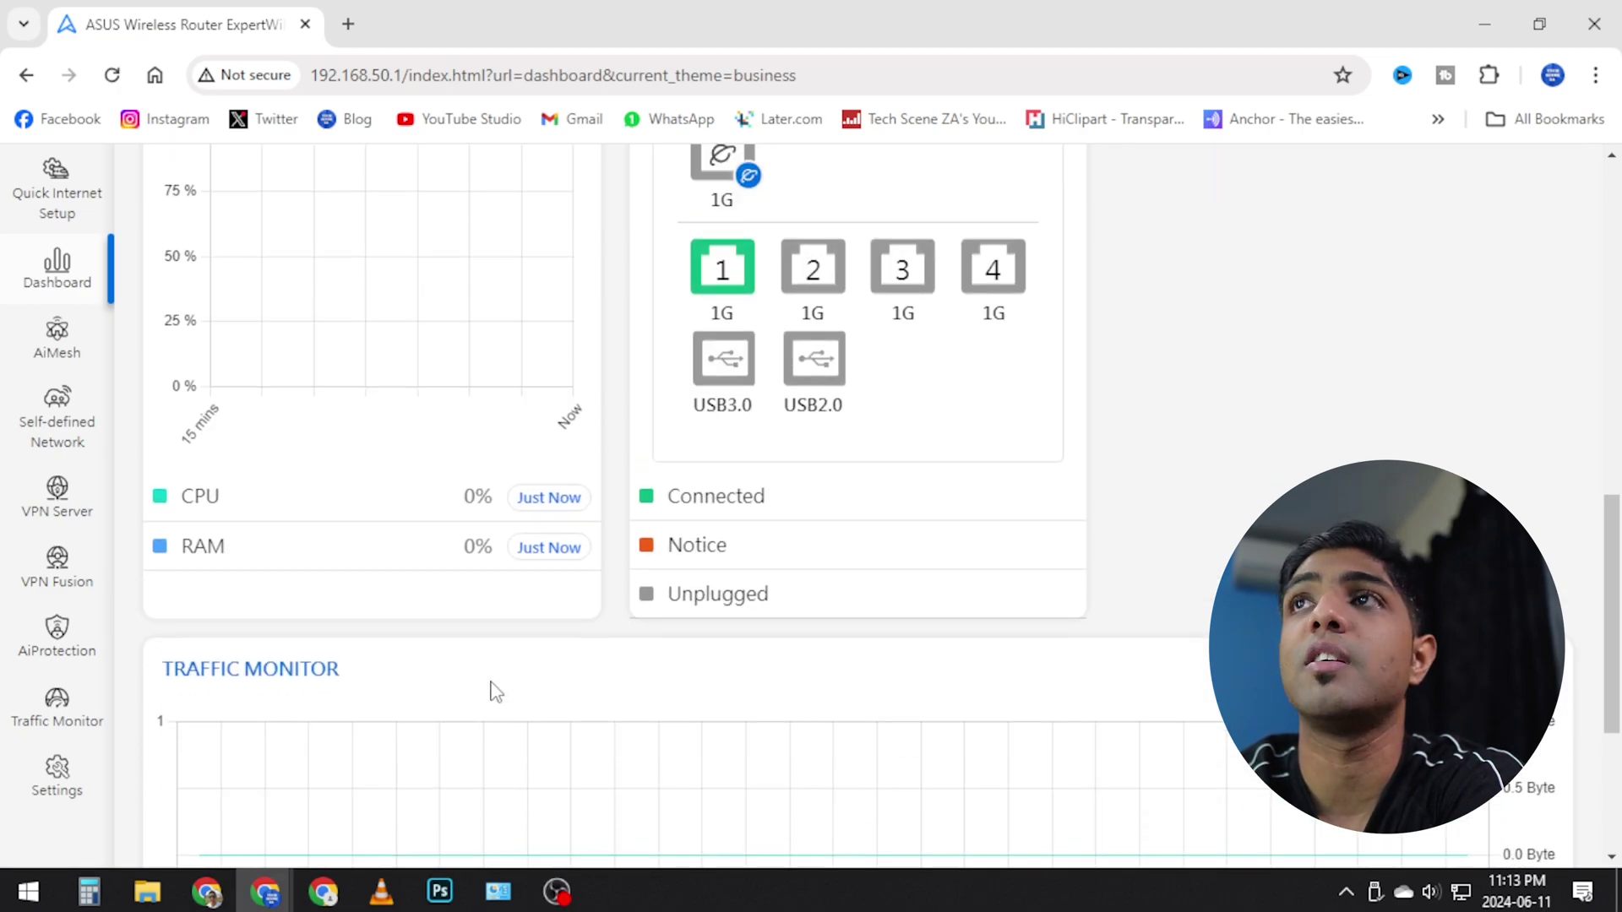
pyautogui.scroll(2, 493, 680)
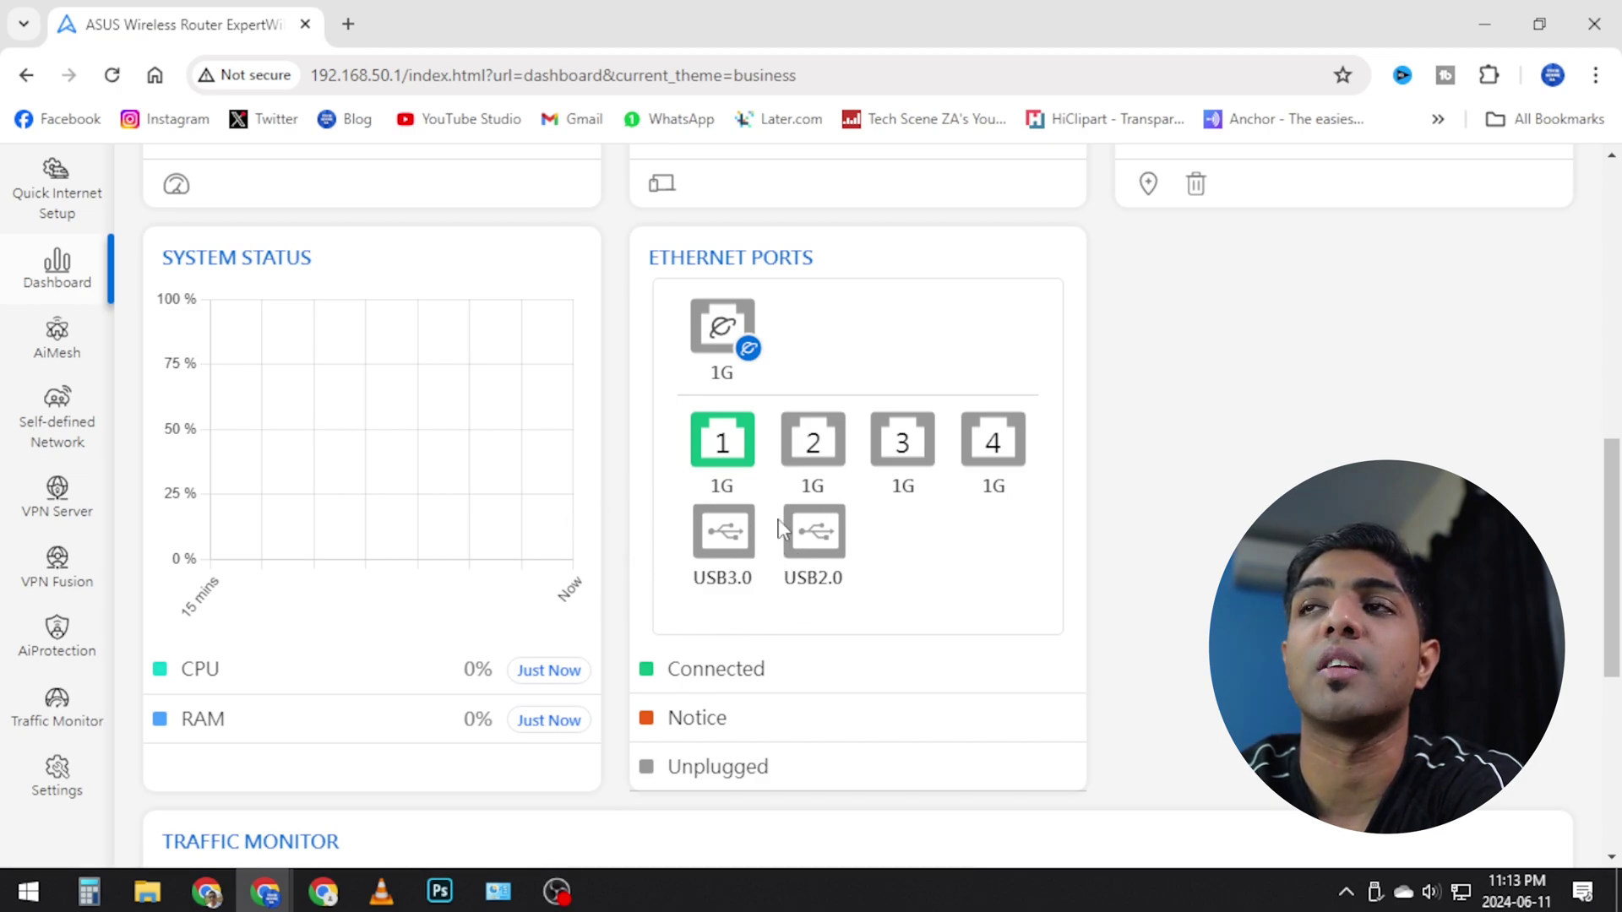
pyautogui.scroll(-5, 814, 553)
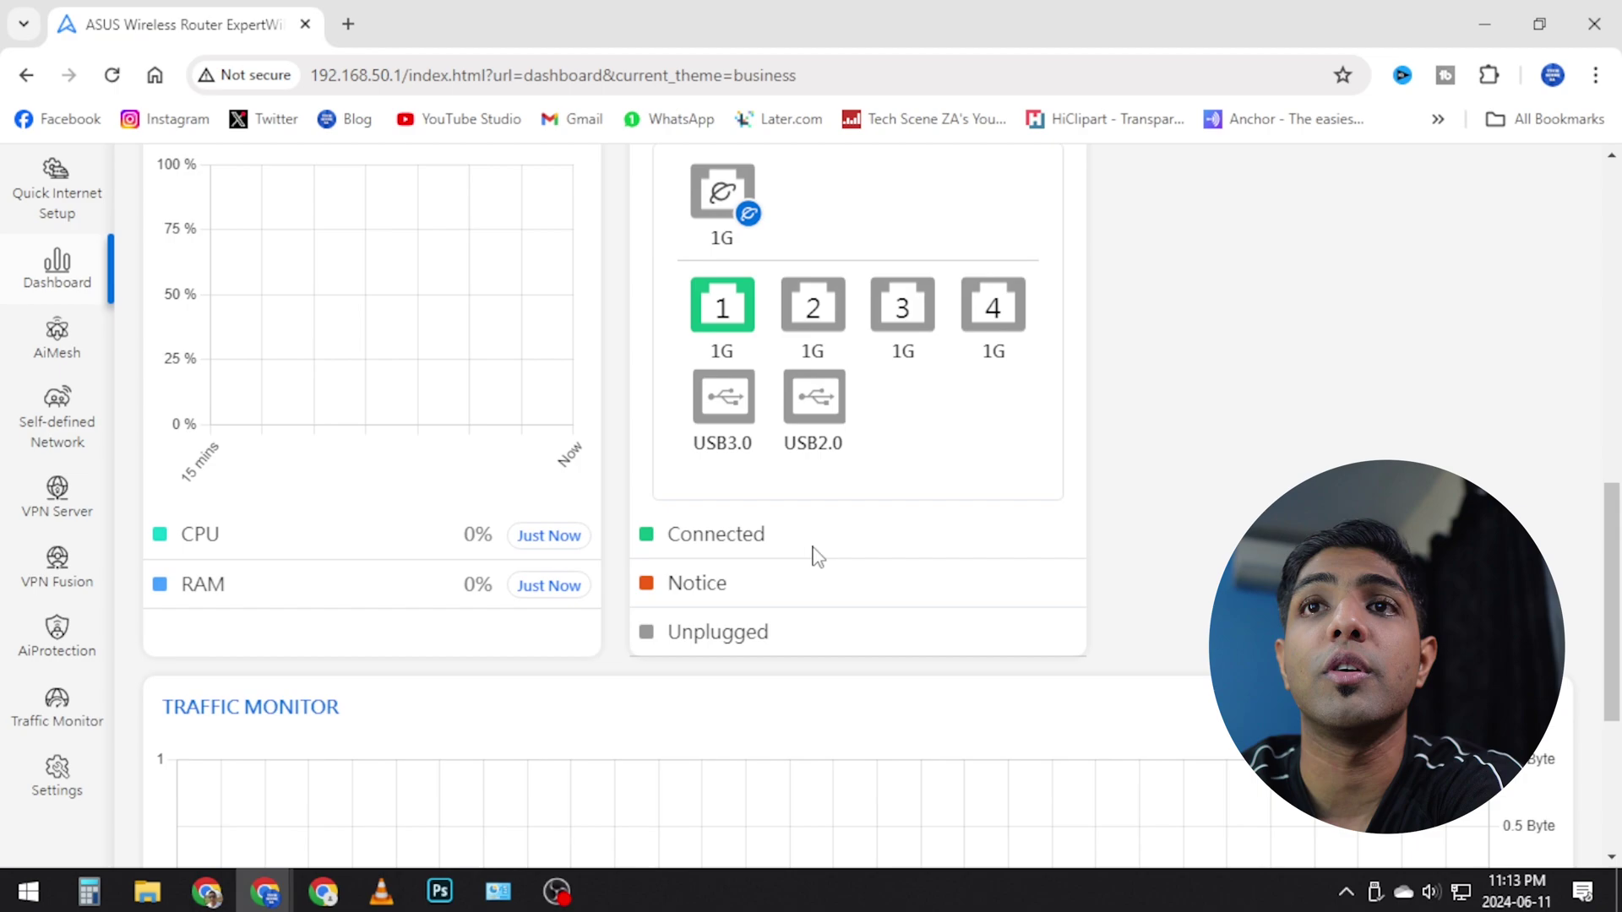
pyautogui.scroll(-1, 267, 625)
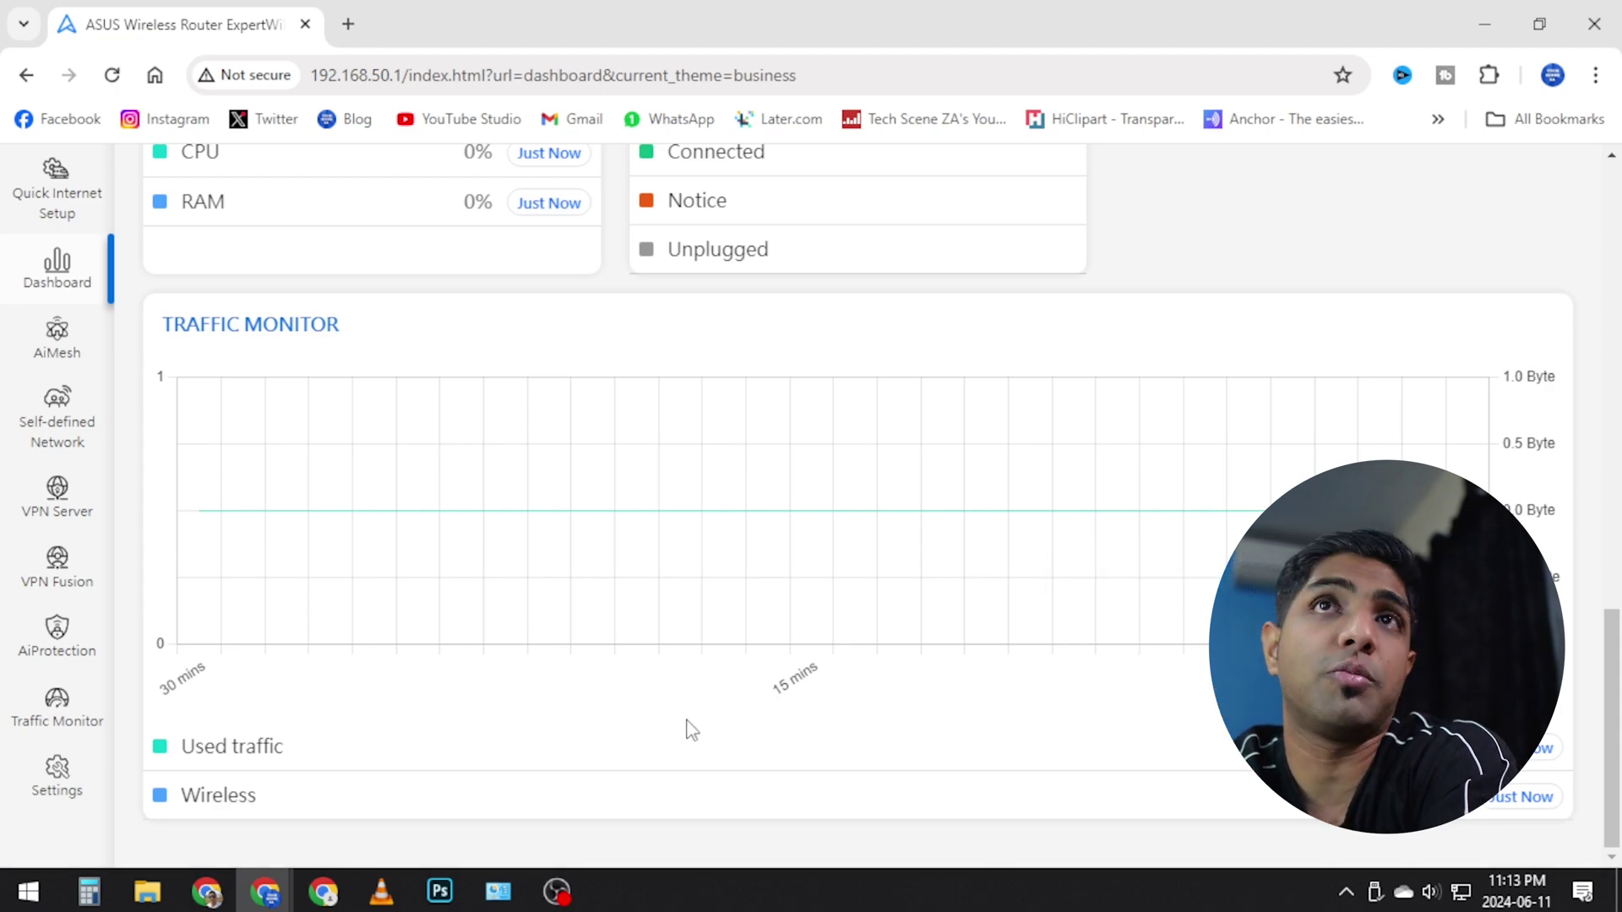
pyautogui.scroll(3, 607, 538)
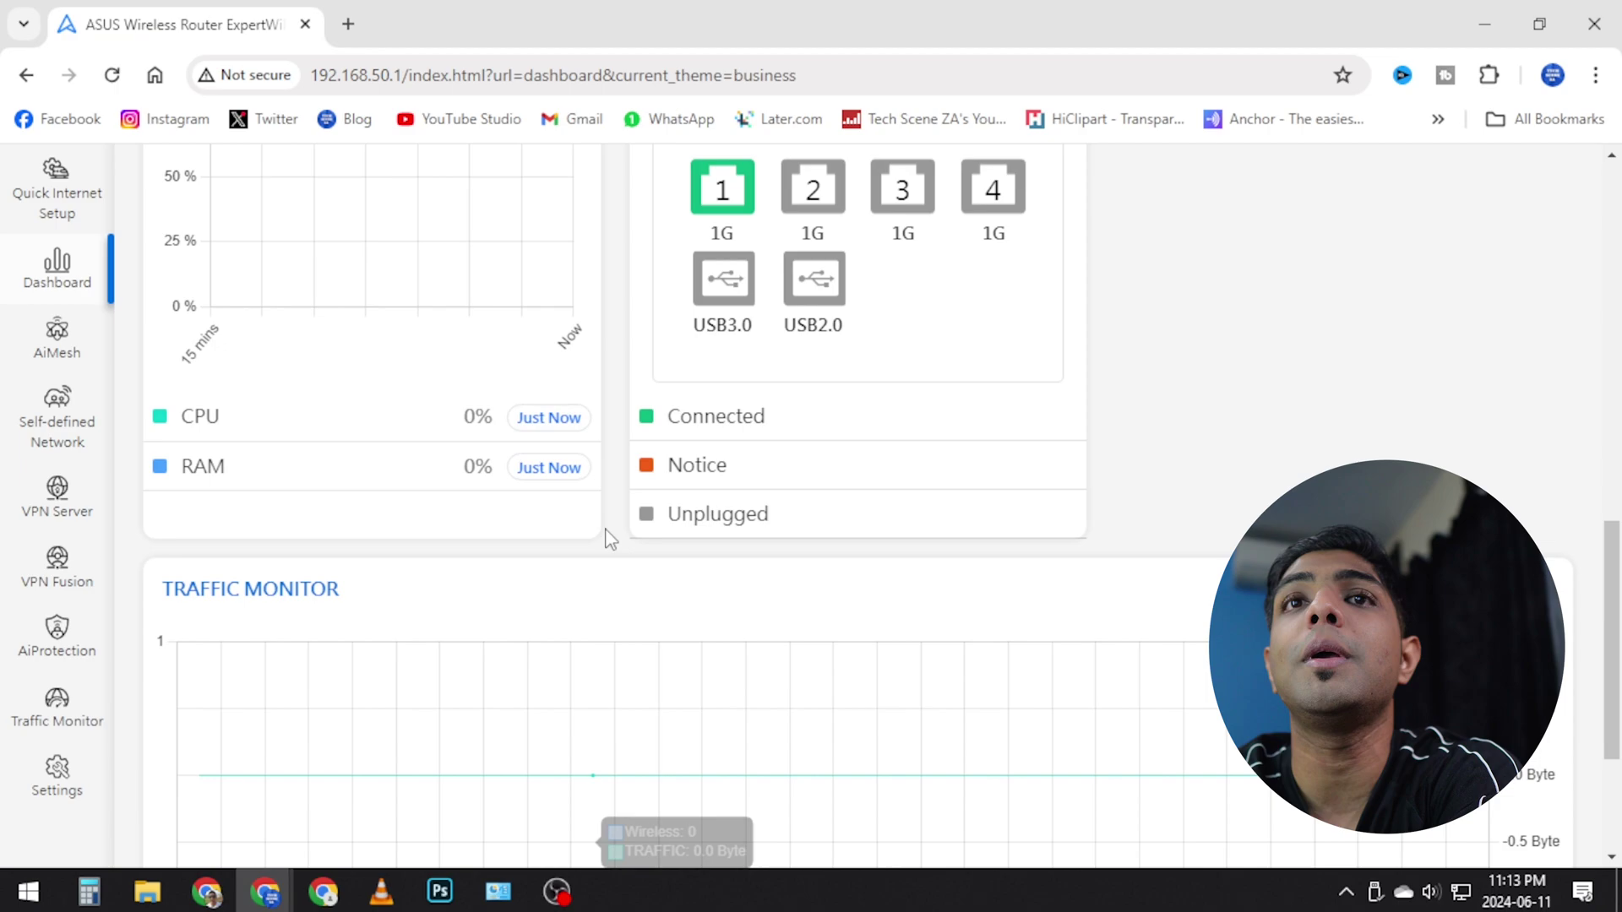
pyautogui.scroll(-3, 605, 537)
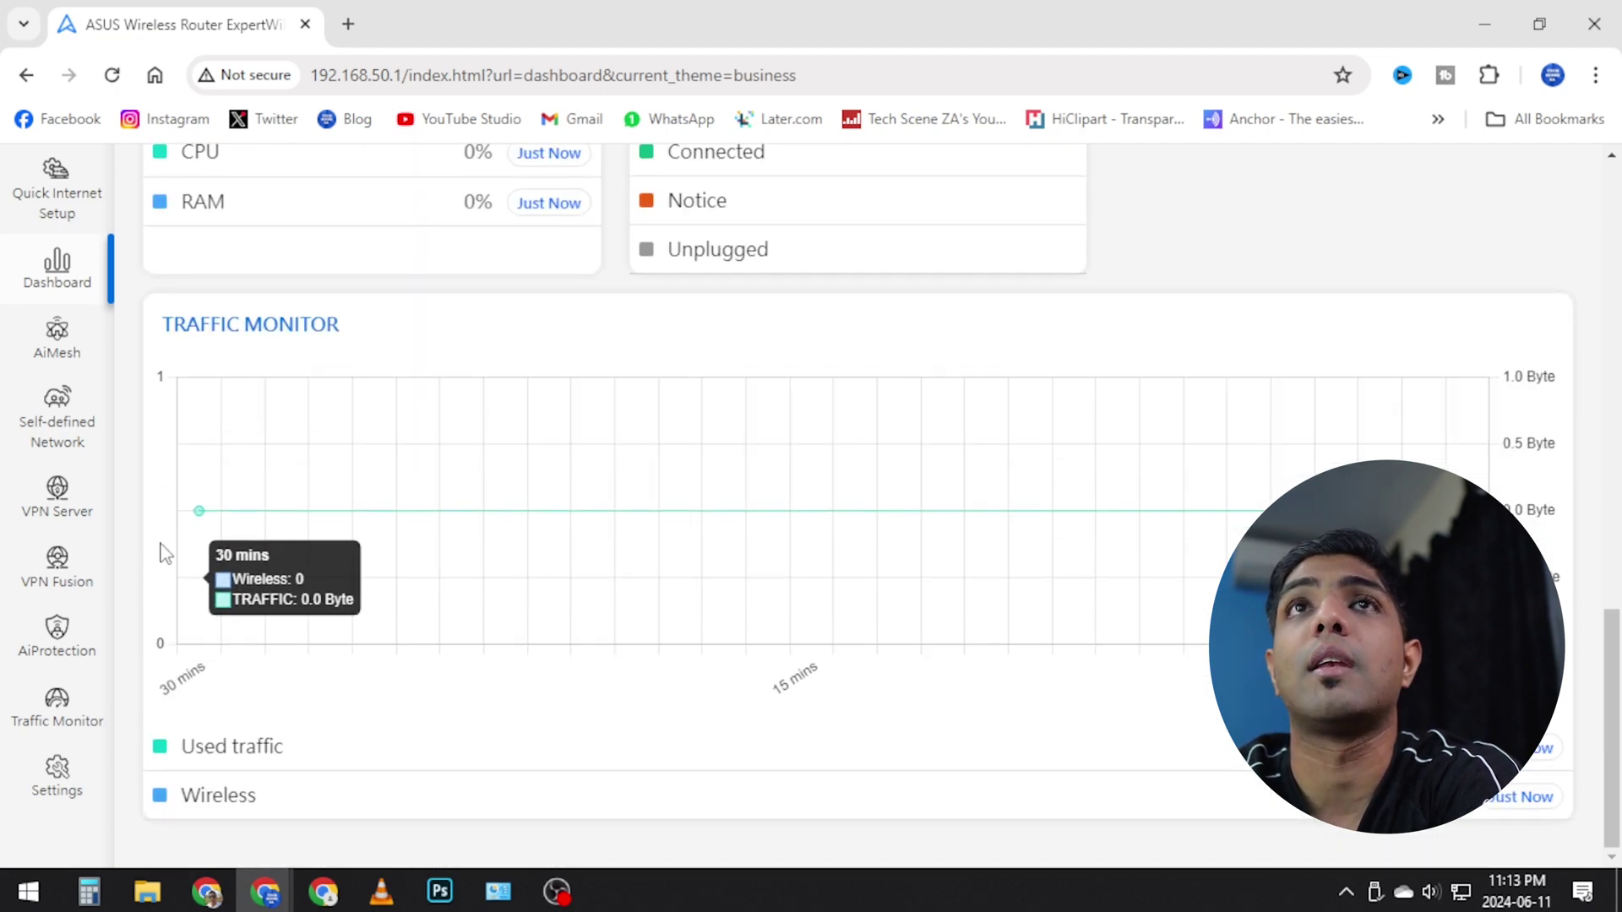
pyautogui.scroll(1, 501, 510)
pyautogui.scroll(10, 501, 510)
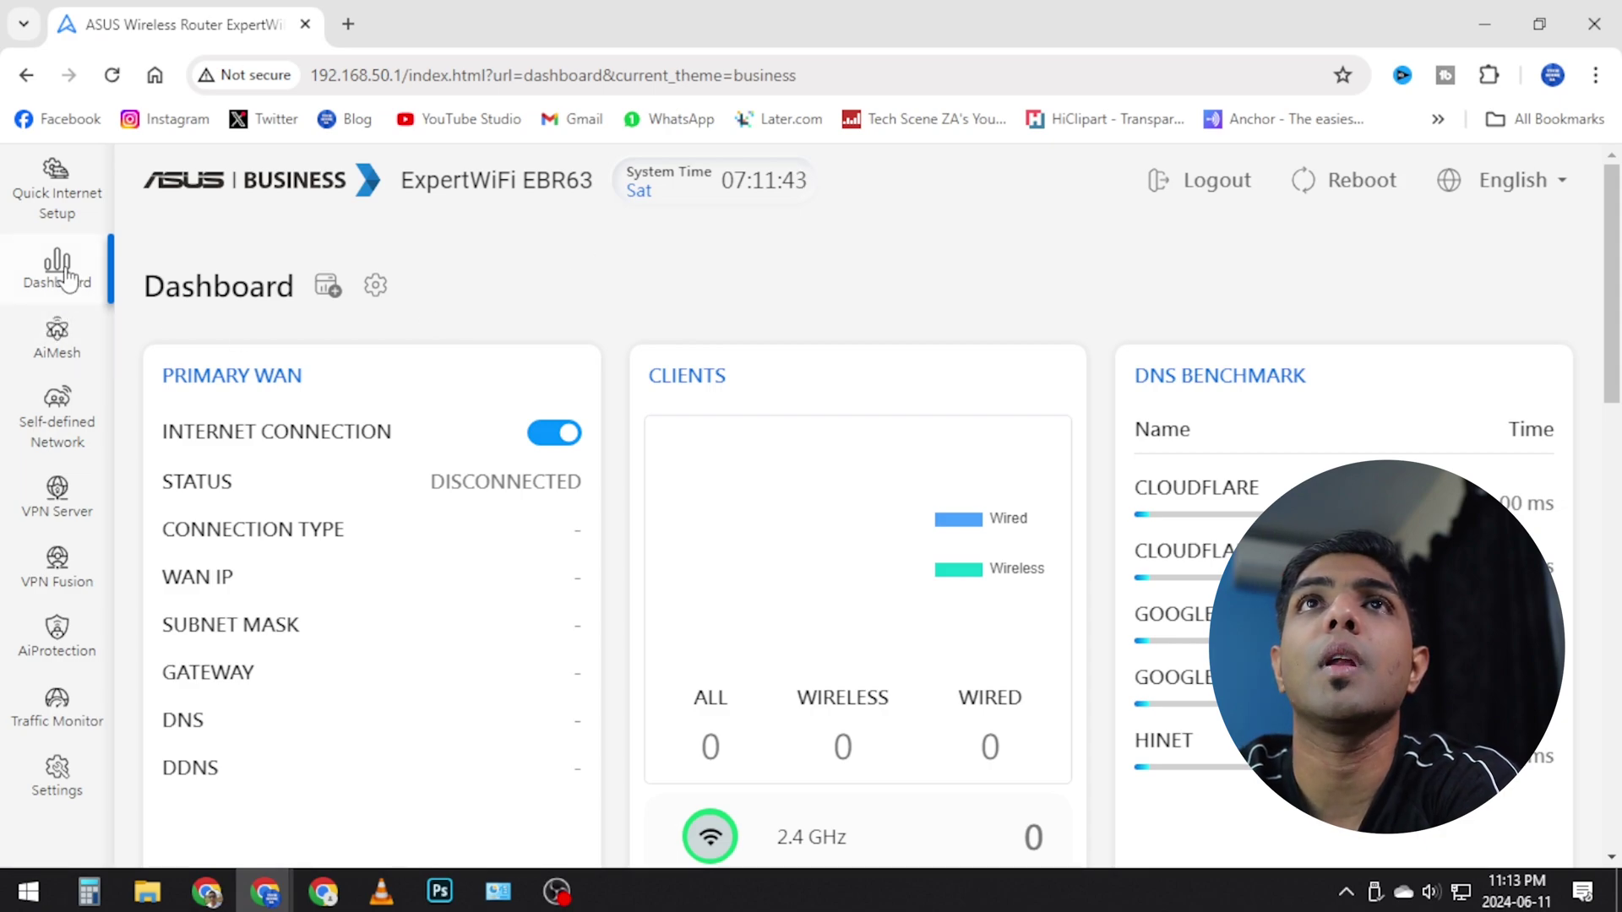
# Review the AiMesh page's System Settings and Topology views of the node
pyautogui.click(69, 347)
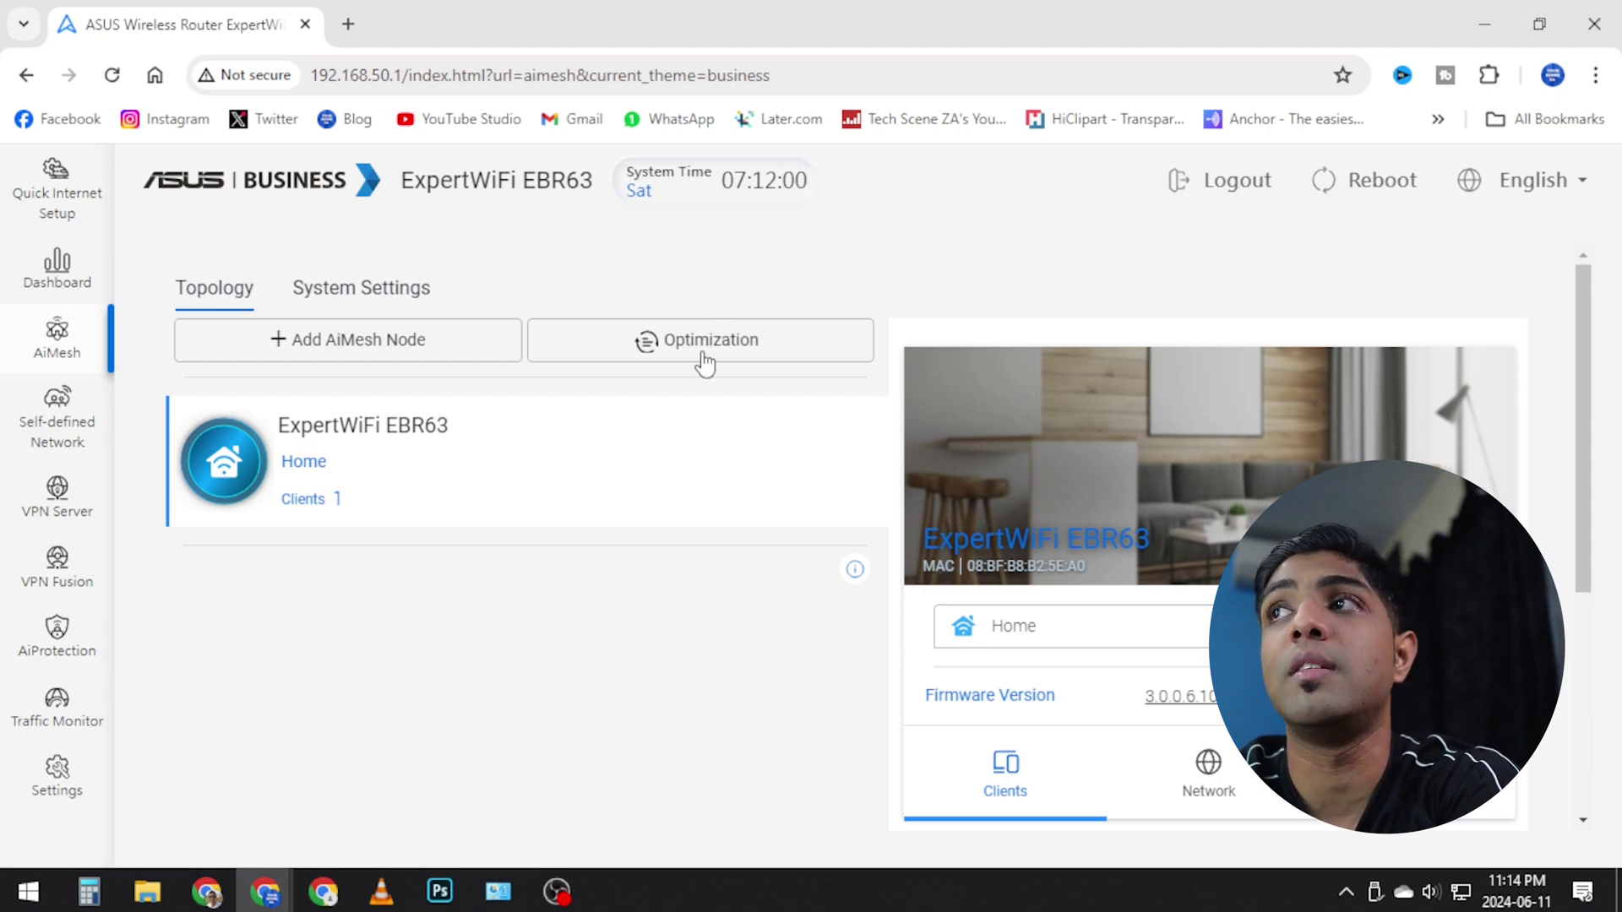
pyautogui.click(334, 289)
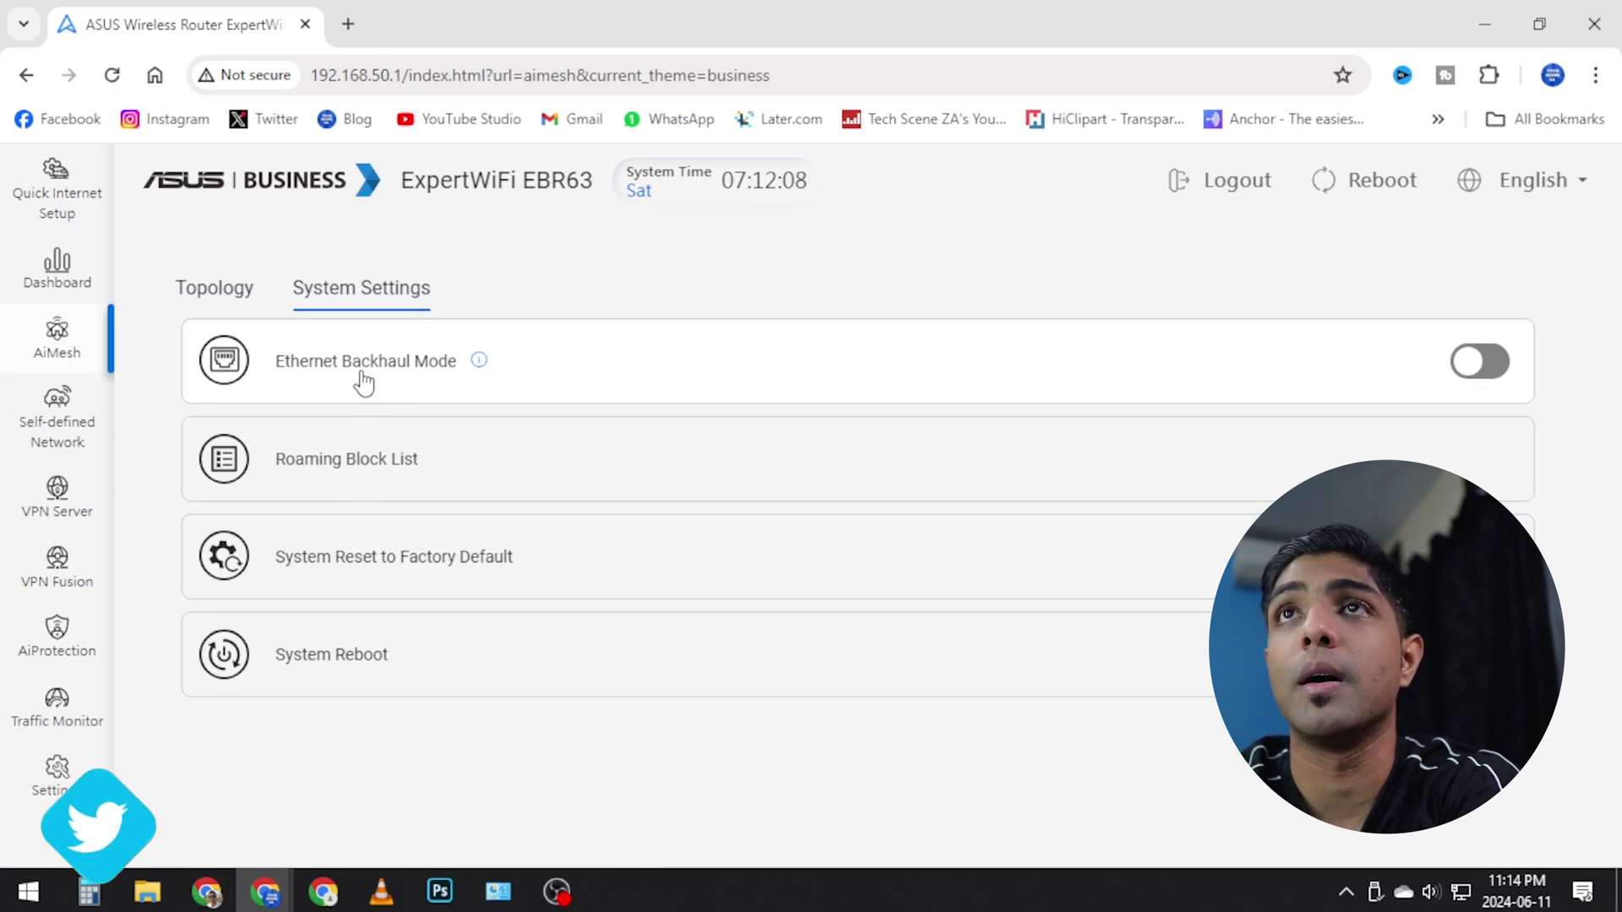
pyautogui.click(214, 296)
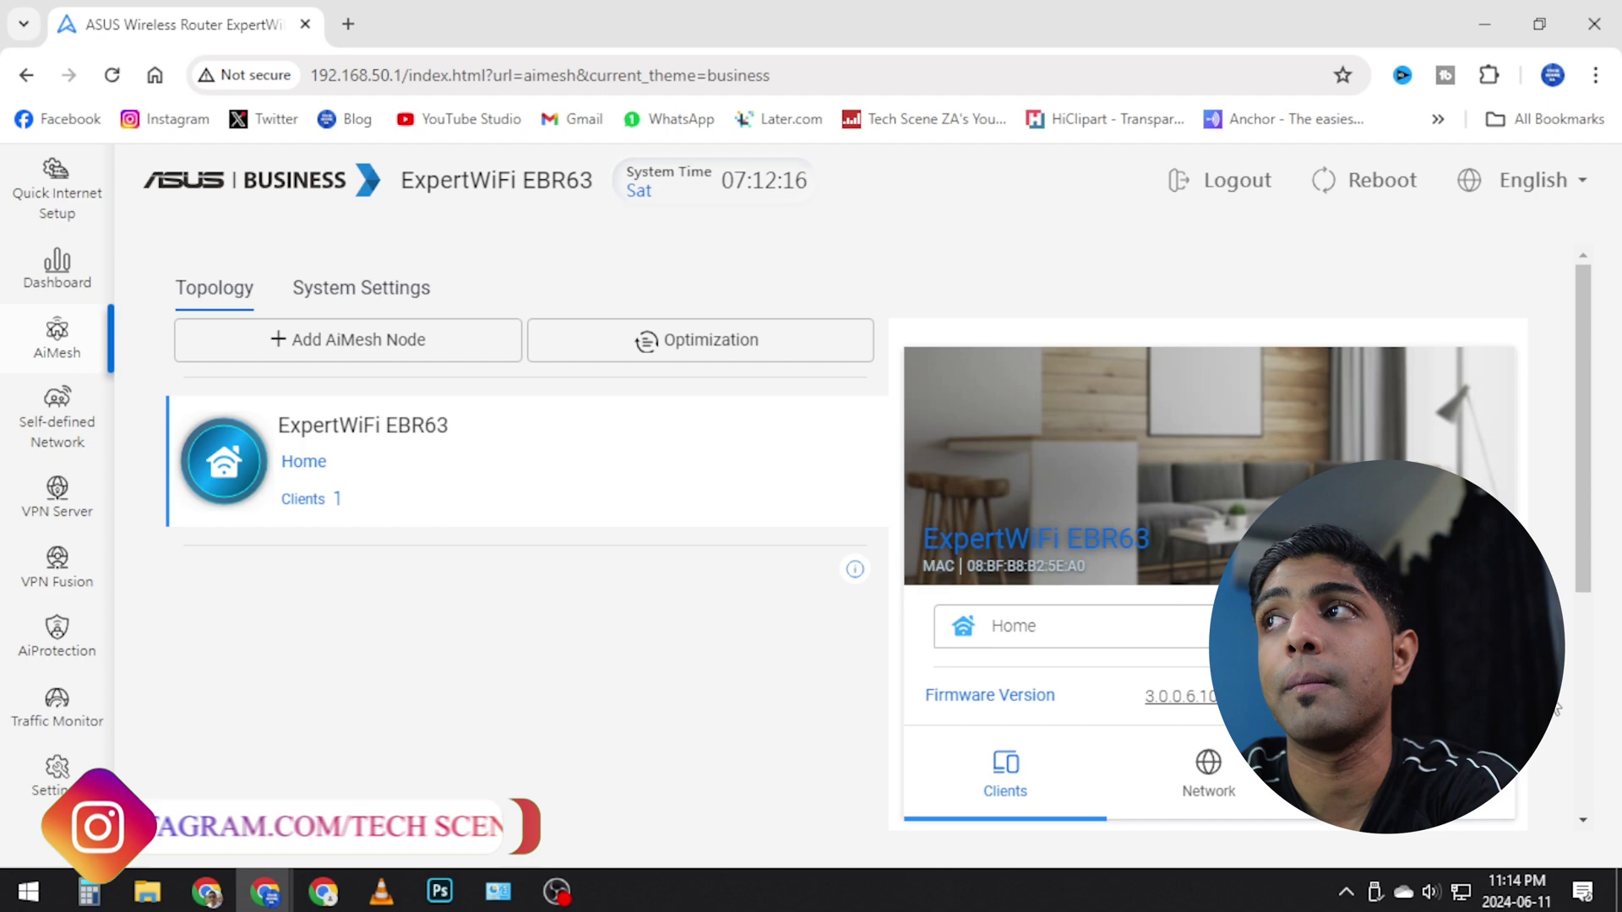
pyautogui.scroll(-3, 845, 549)
pyautogui.scroll(-2, 1064, 625)
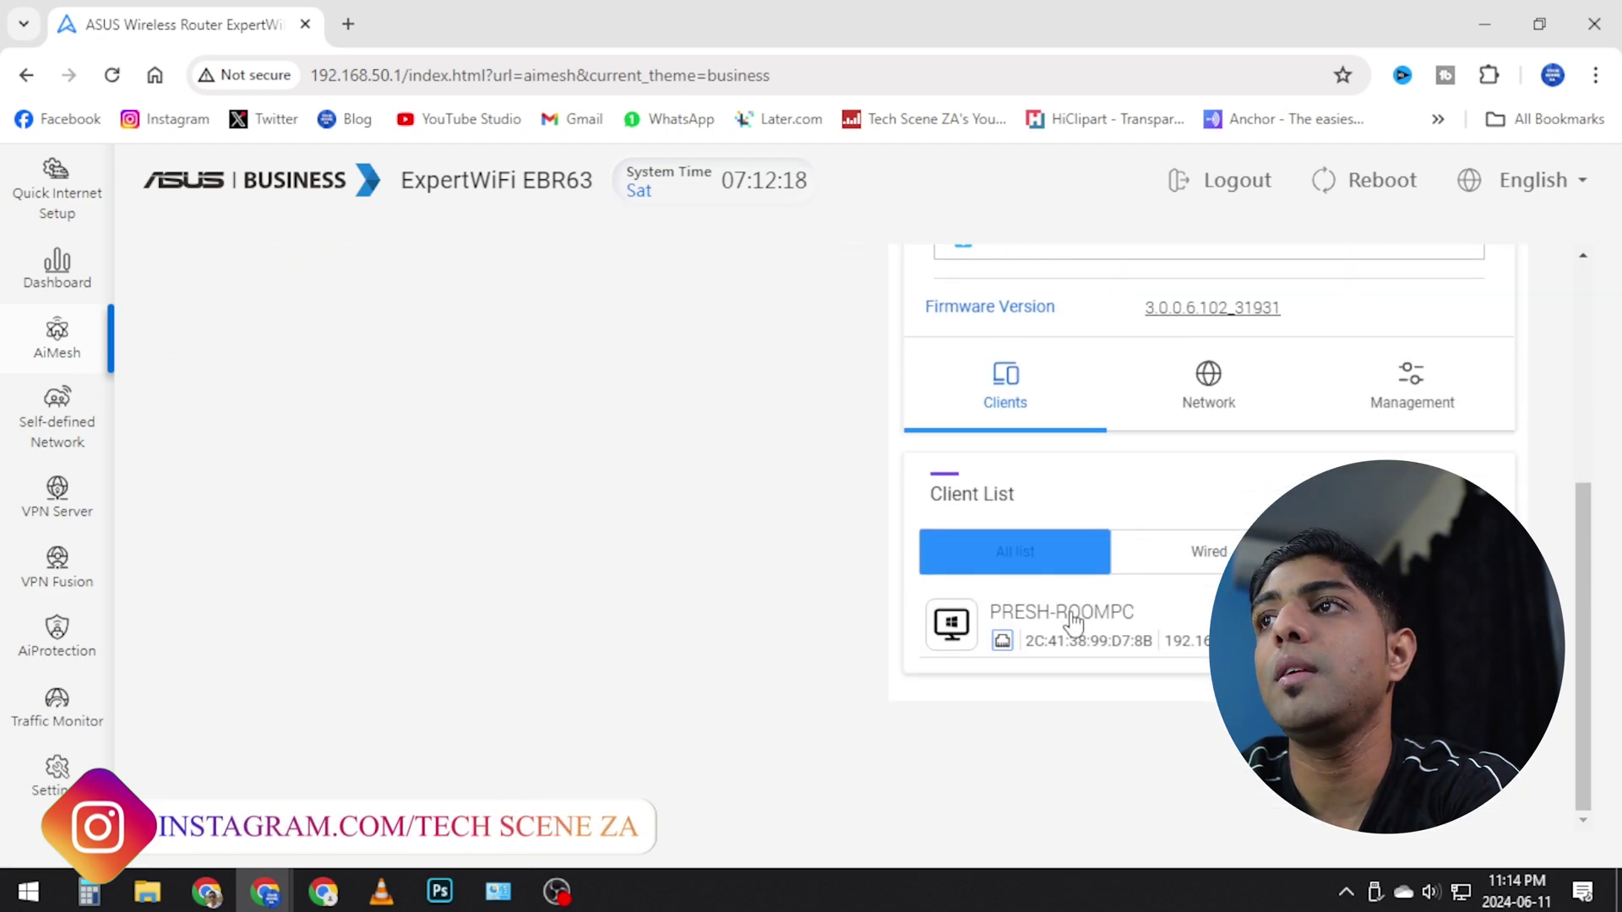
pyautogui.scroll(4, 1081, 642)
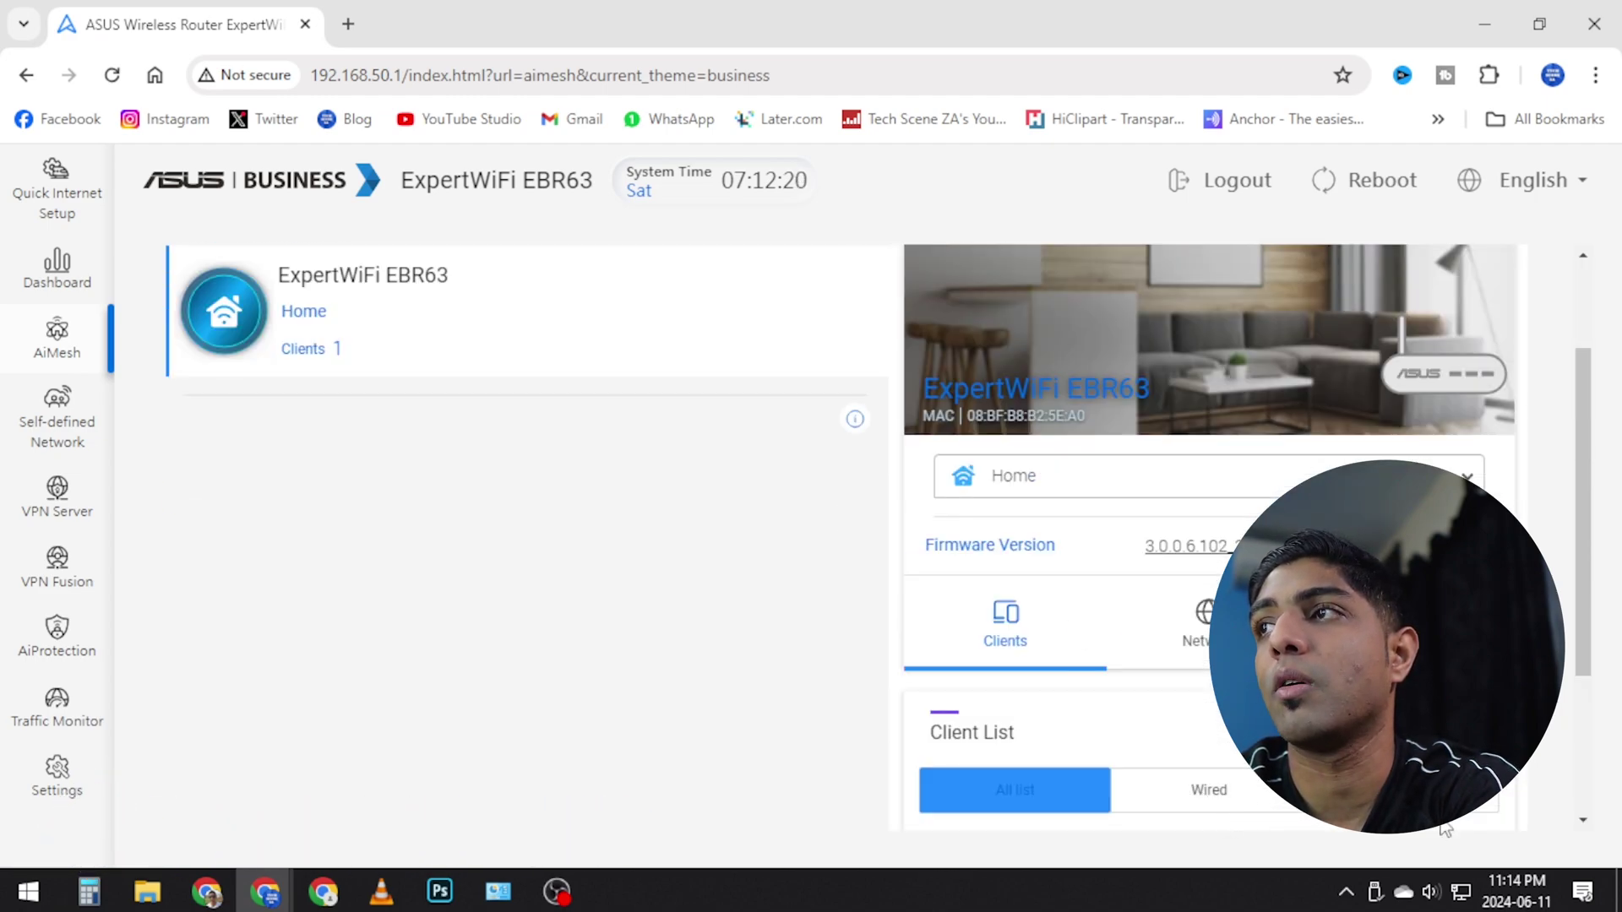
# Open the router node's Management options and go to the Firmware Upgrade settings
pyautogui.click(1411, 625)
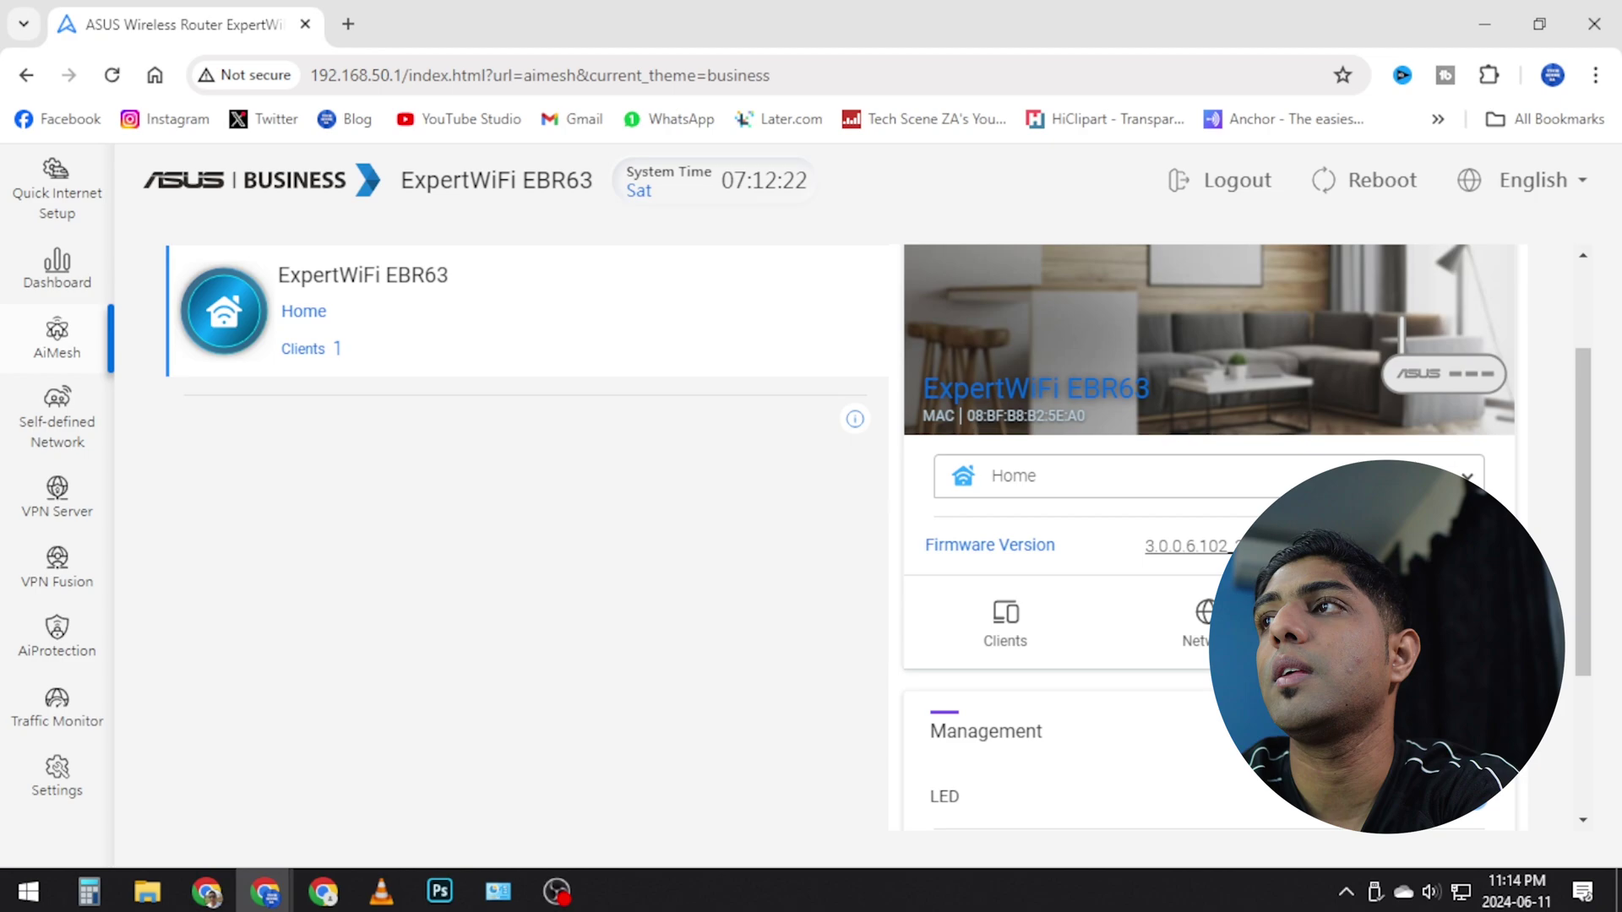
pyautogui.scroll(-2, 1209, 592)
pyautogui.scroll(4, 1208, 592)
pyautogui.scroll(-3, 1073, 583)
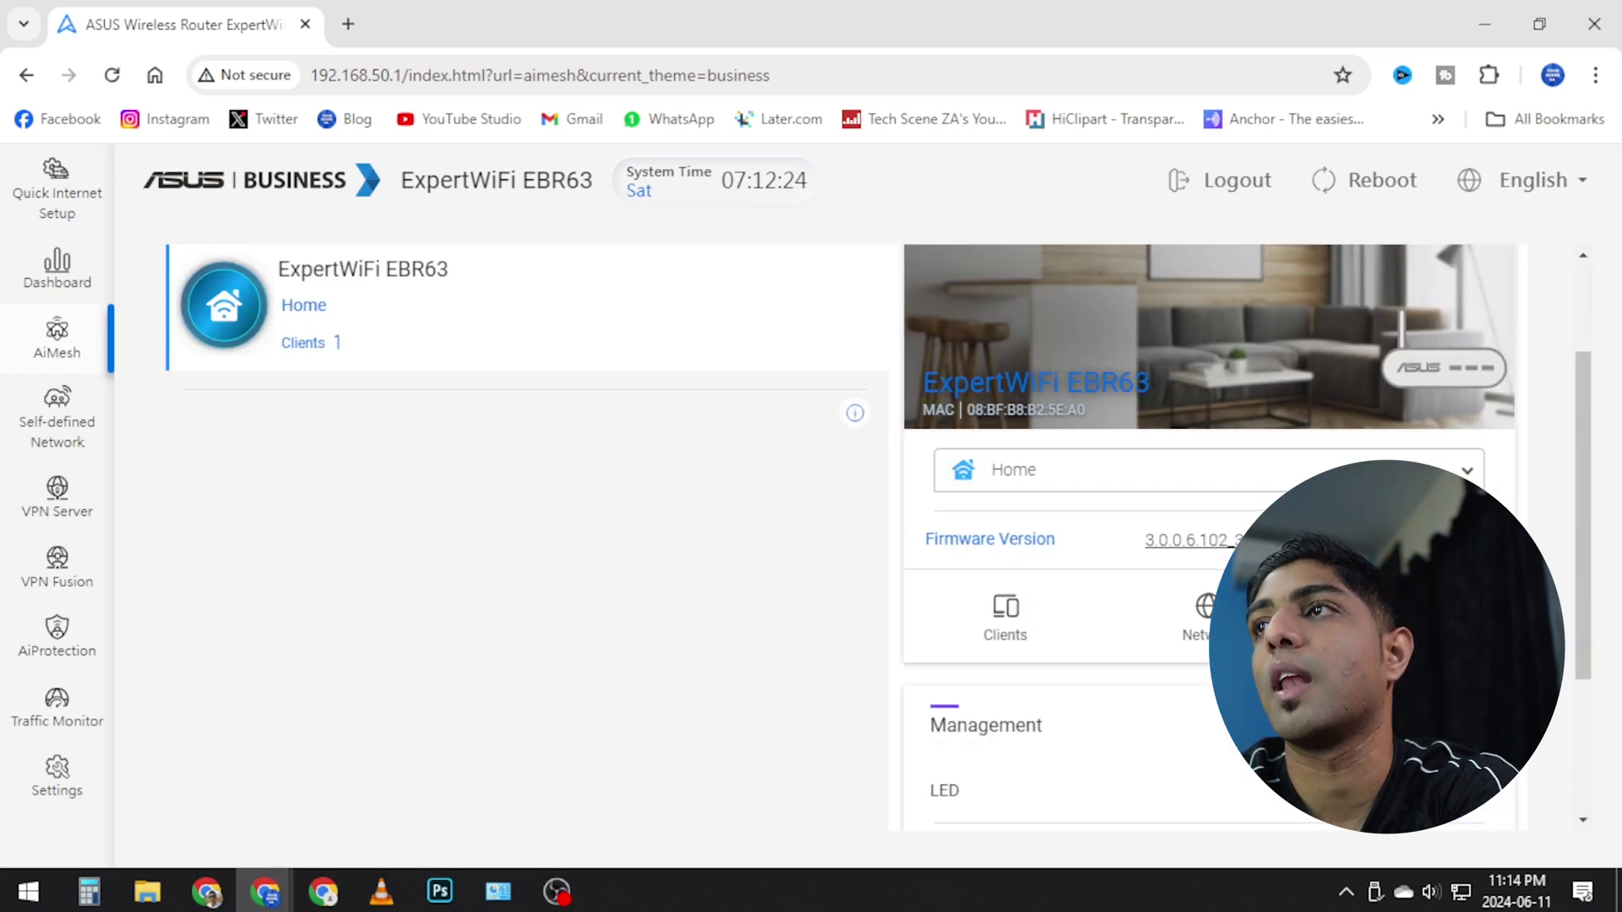
pyautogui.click(1182, 460)
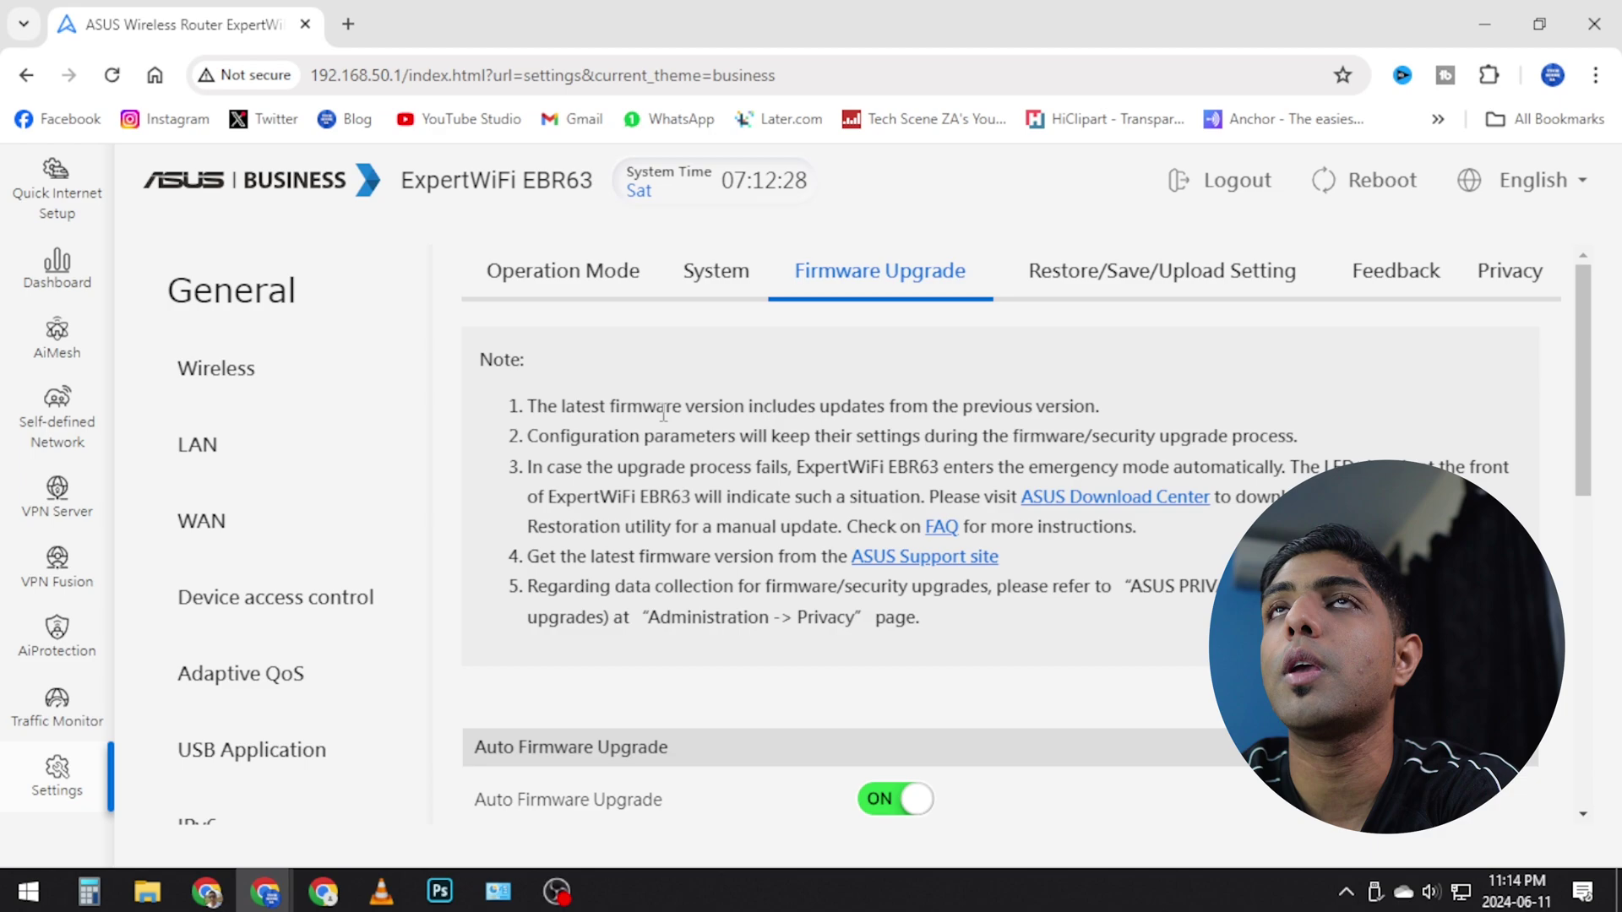
# Look over the Firmware Upgrade and Operation Mode tabs, then return to AiMesh topology
pyautogui.scroll(-5, 665, 412)
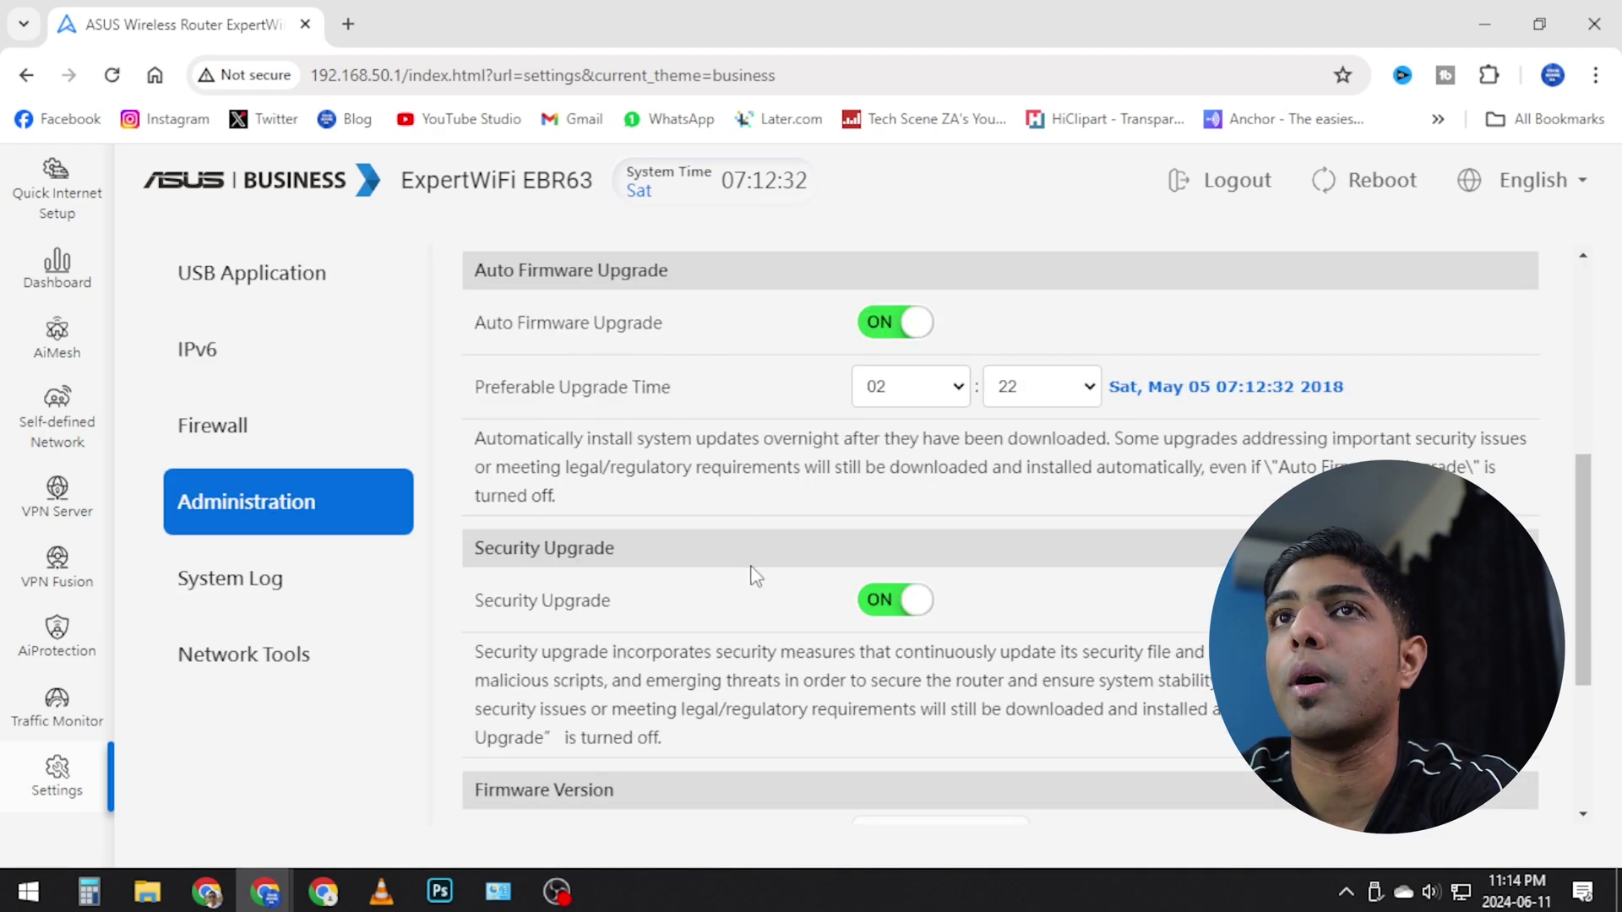
pyautogui.scroll(1, 754, 572)
pyautogui.scroll(5, 754, 572)
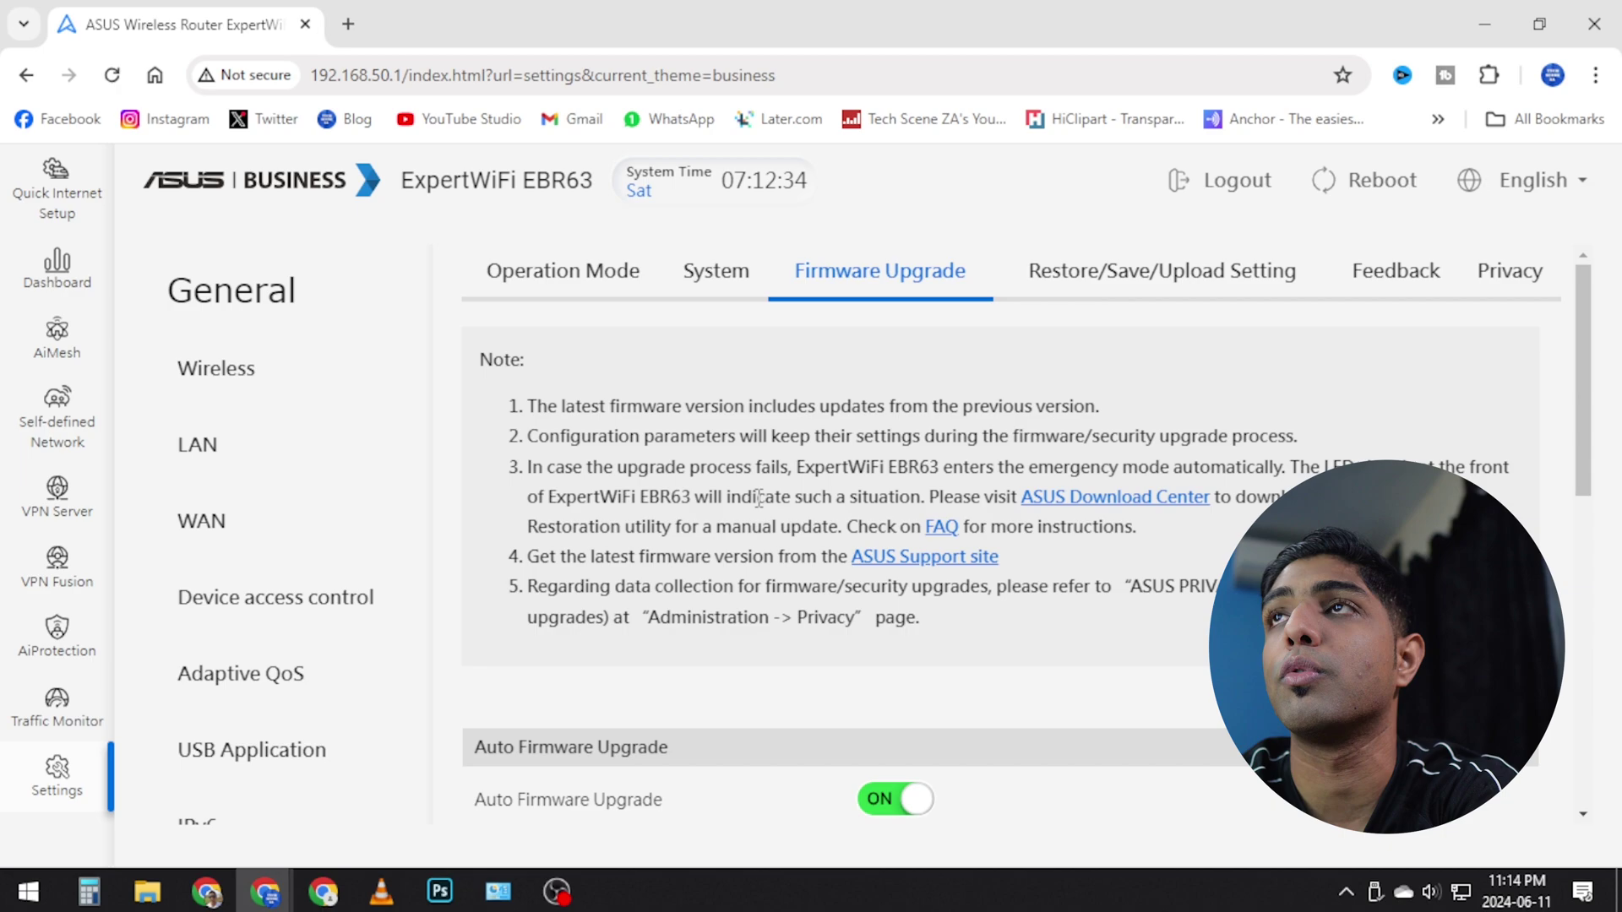
pyautogui.click(571, 279)
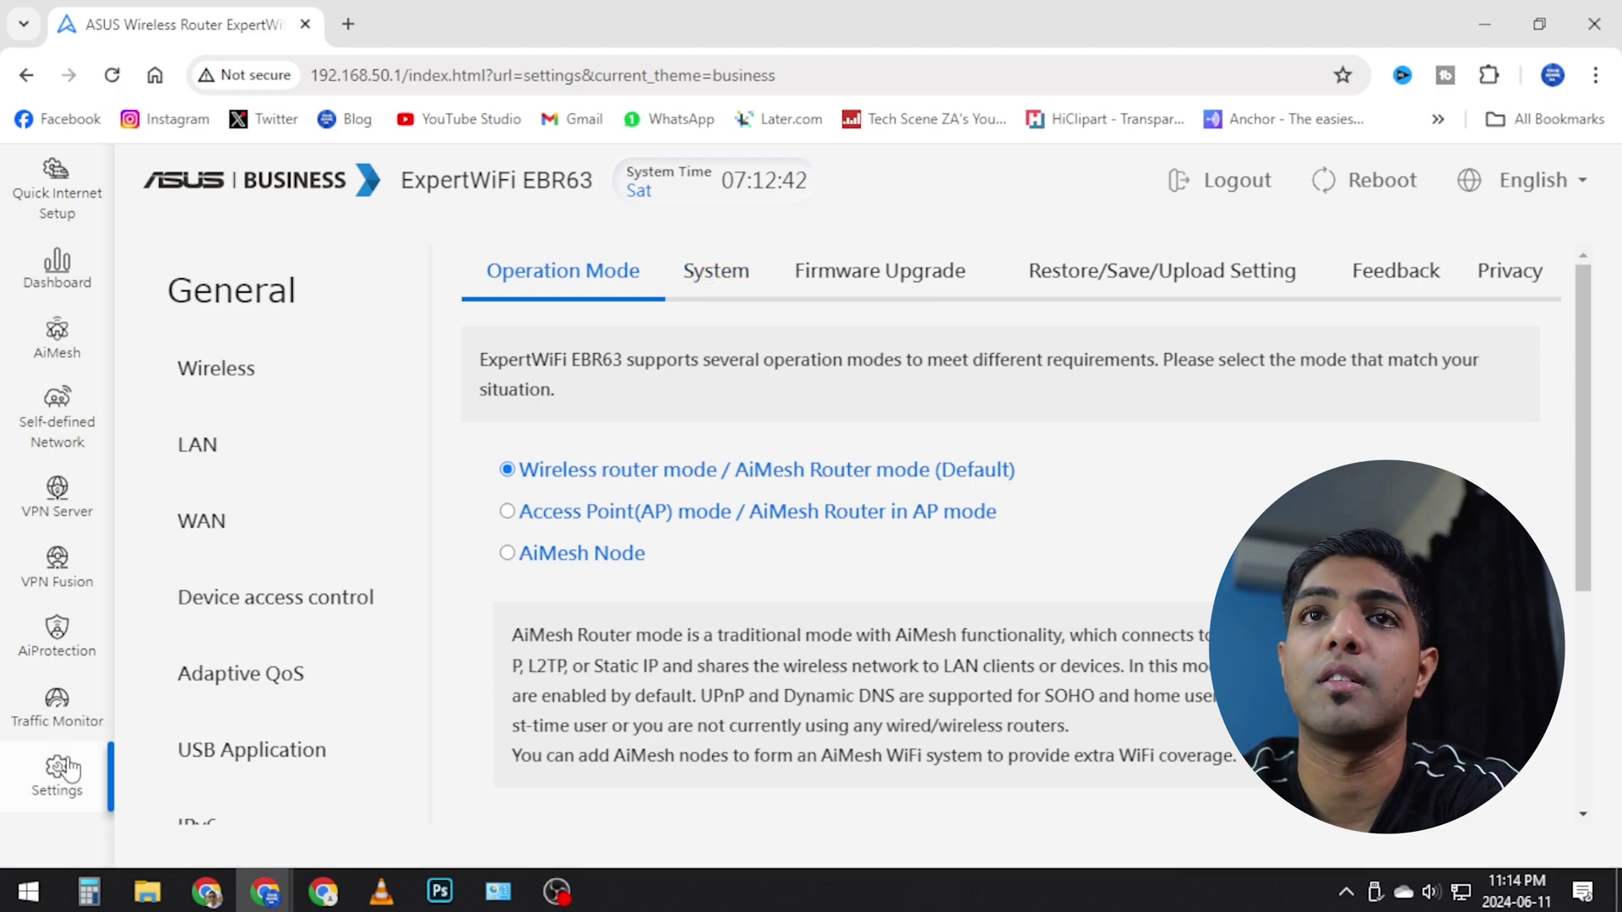
pyautogui.click(61, 345)
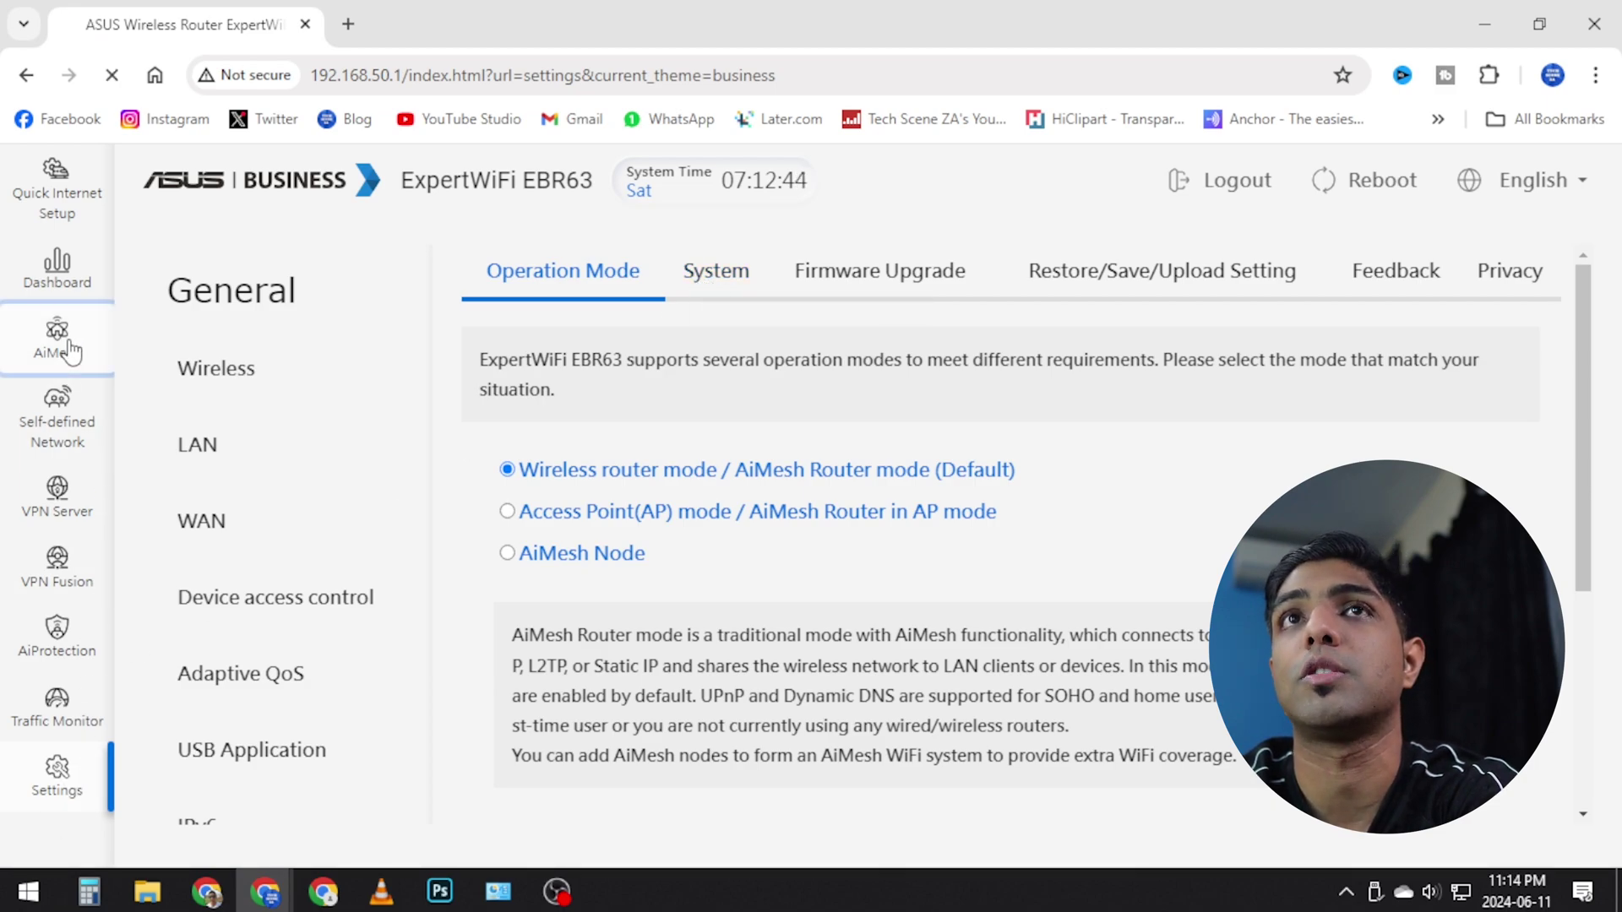
# Browse the Self-defined Network choices and pick Customized Network to open its SSID form
pyautogui.click(74, 439)
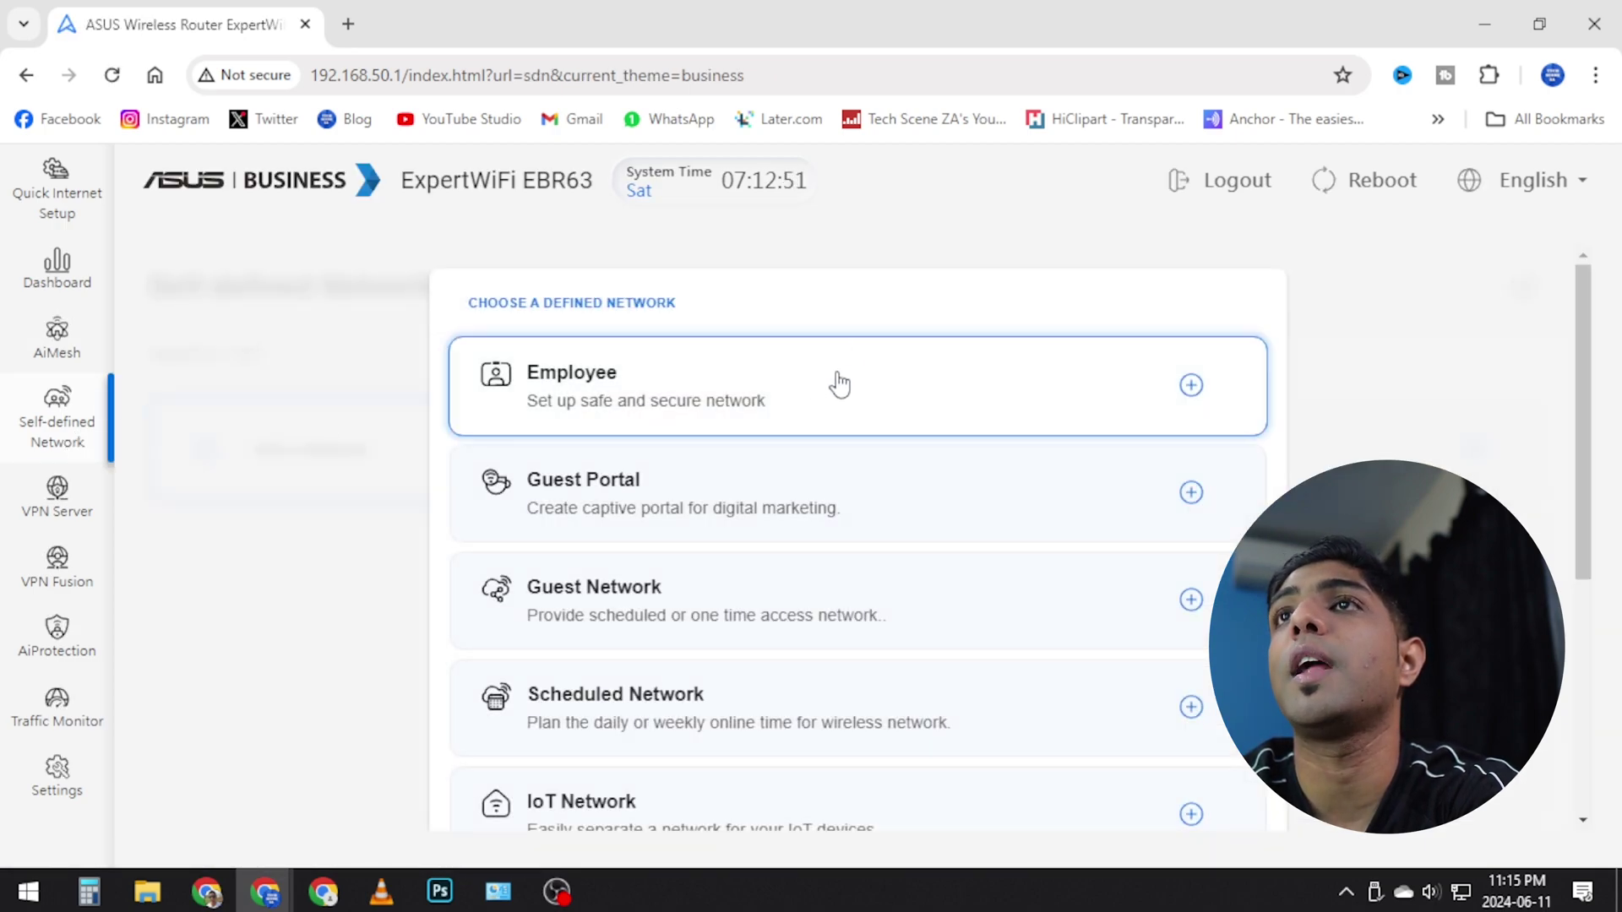
pyautogui.scroll(-5, 841, 387)
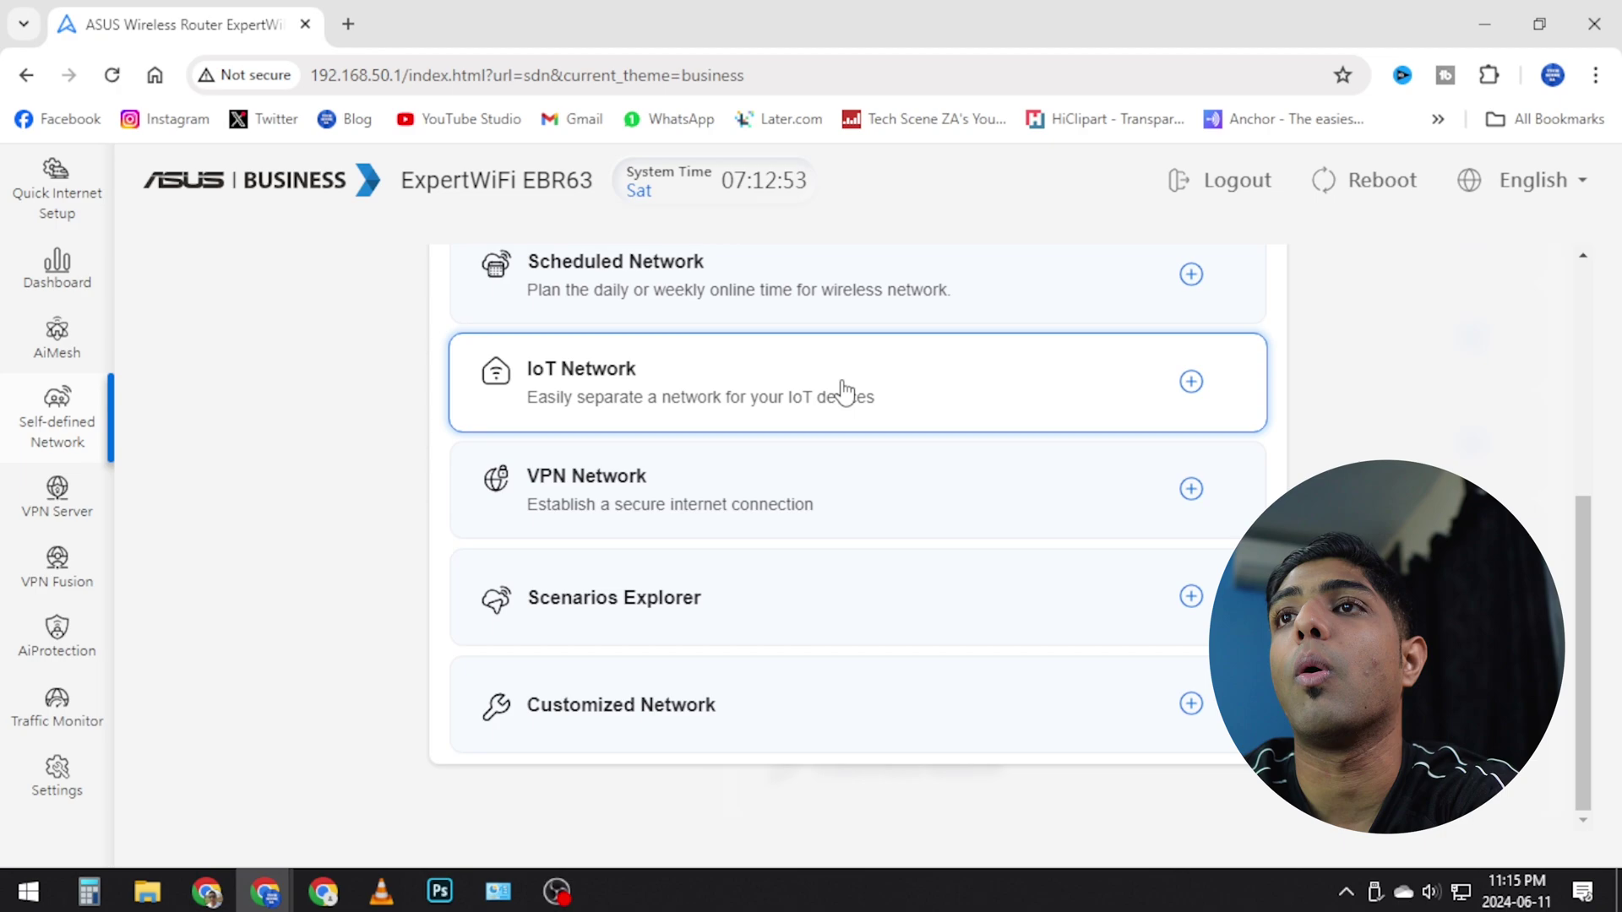
pyautogui.scroll(1, 844, 390)
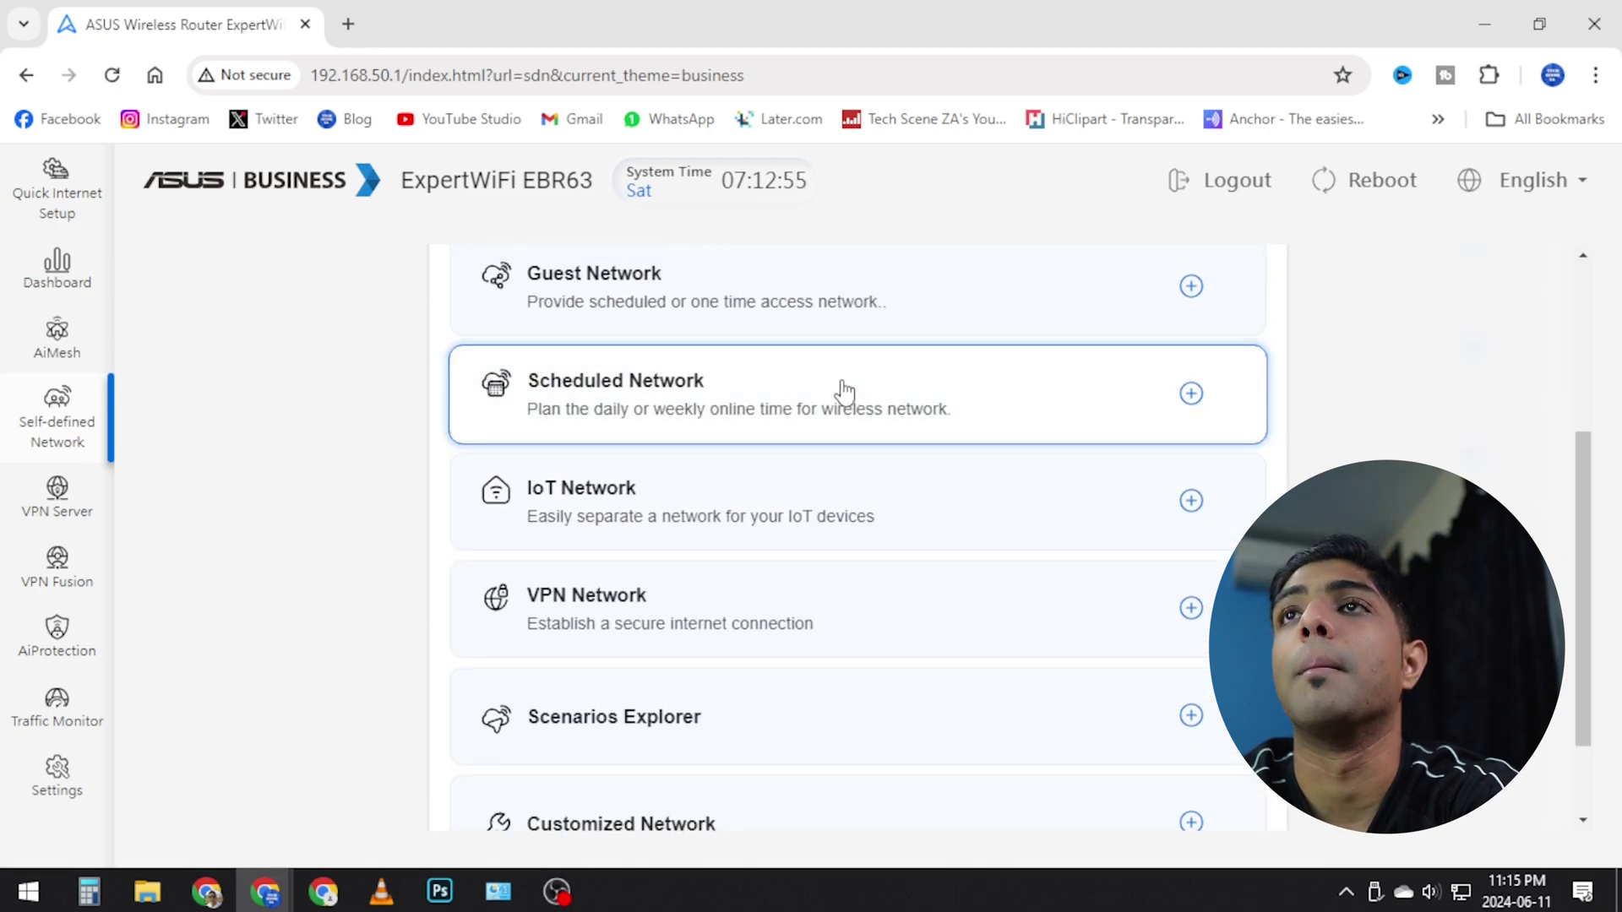
pyautogui.scroll(3, 844, 391)
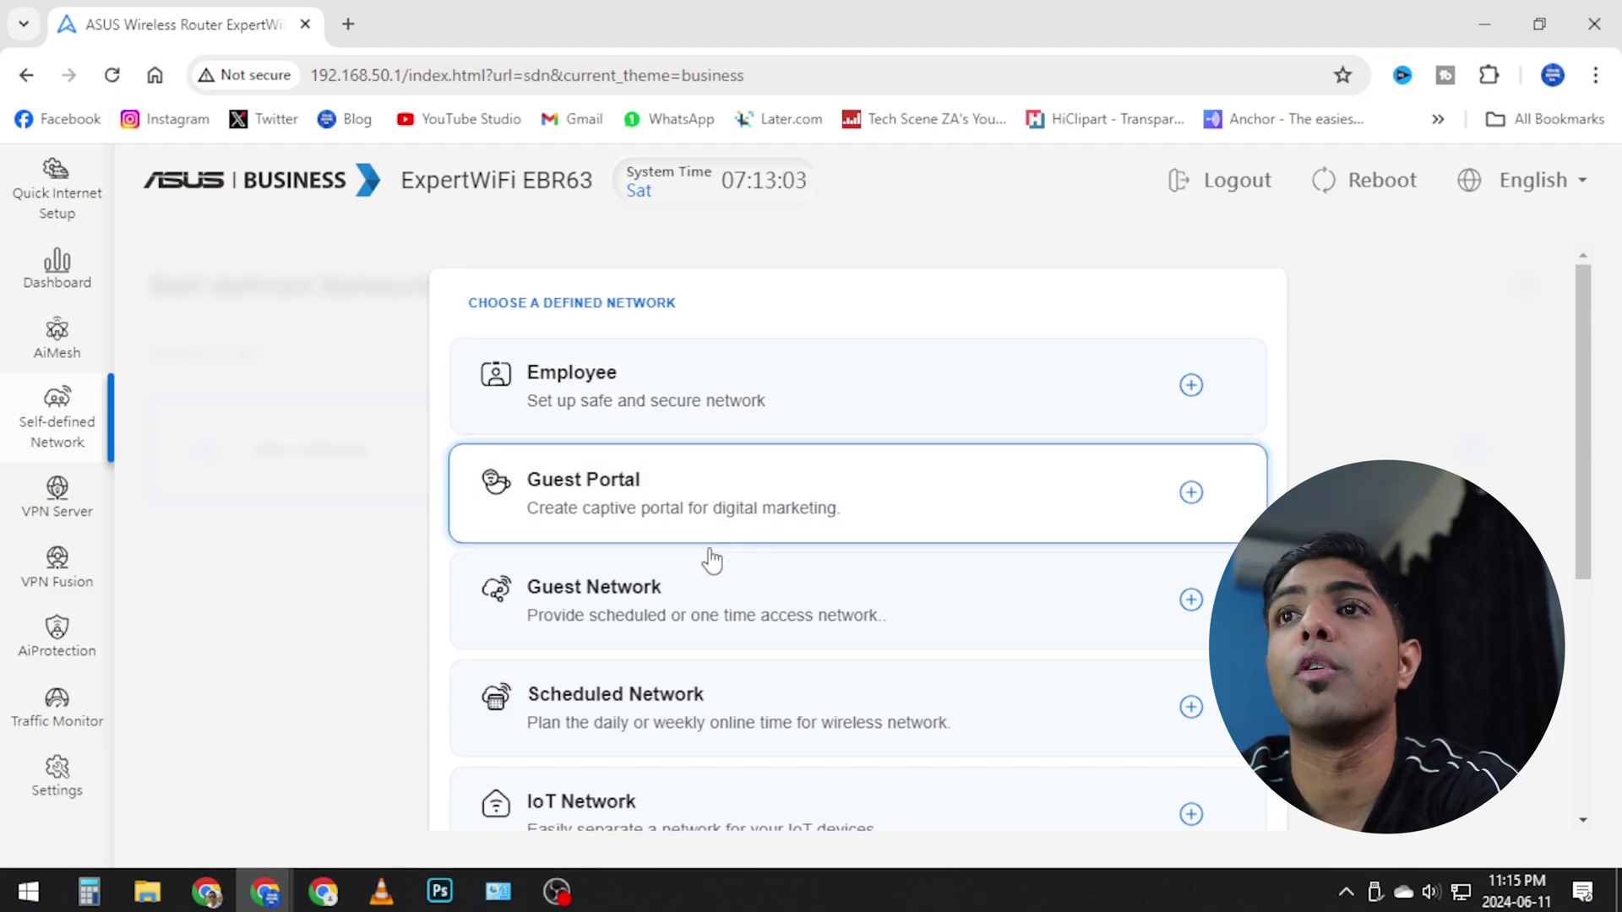
pyautogui.scroll(-3, 685, 675)
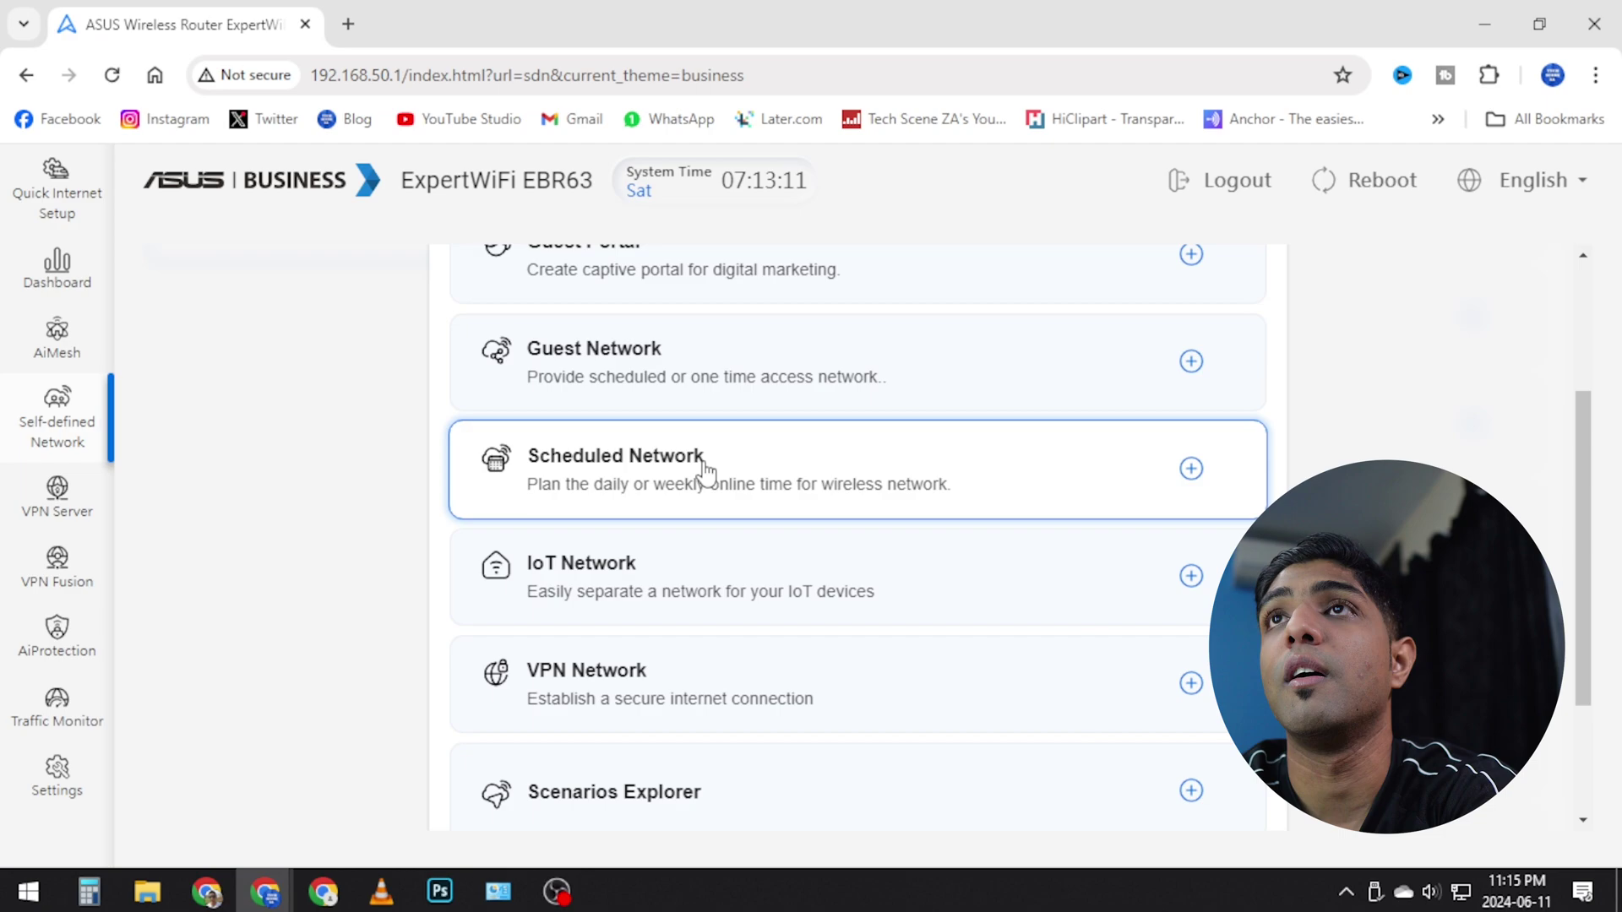
pyautogui.scroll(-1, 707, 479)
pyautogui.scroll(-2, 707, 478)
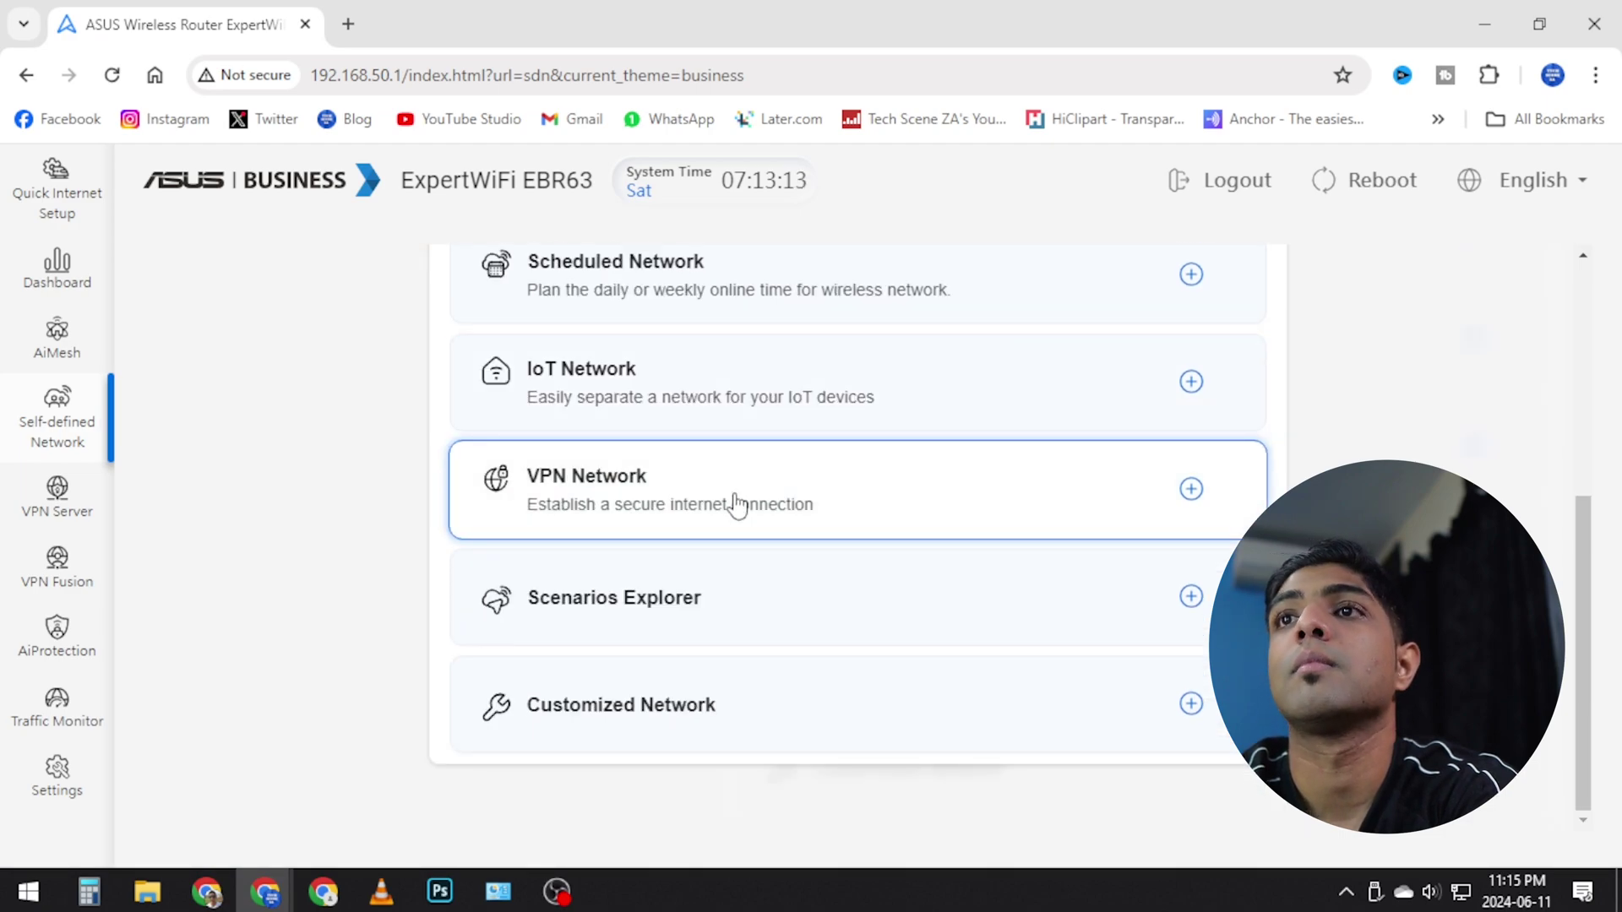
pyautogui.click(1190, 706)
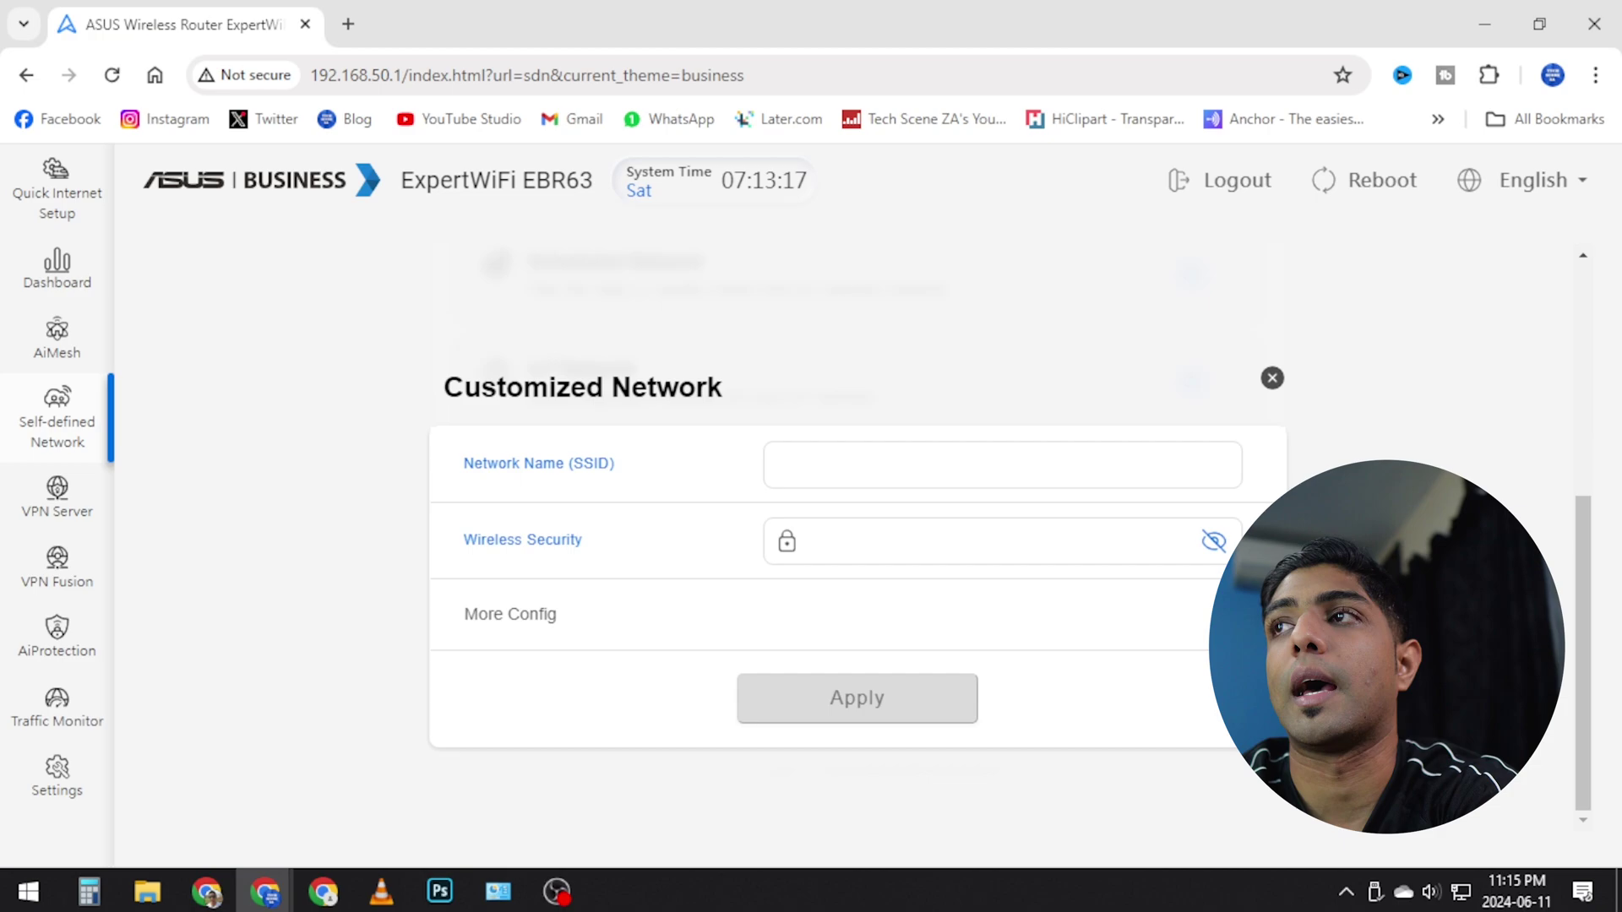
# Show More Config for WiFi band 2.4GHz / 5GHz, AiMesh, scheduling and bandwidth options
pyautogui.click(1234, 615)
pyautogui.scroll(-5, 1233, 615)
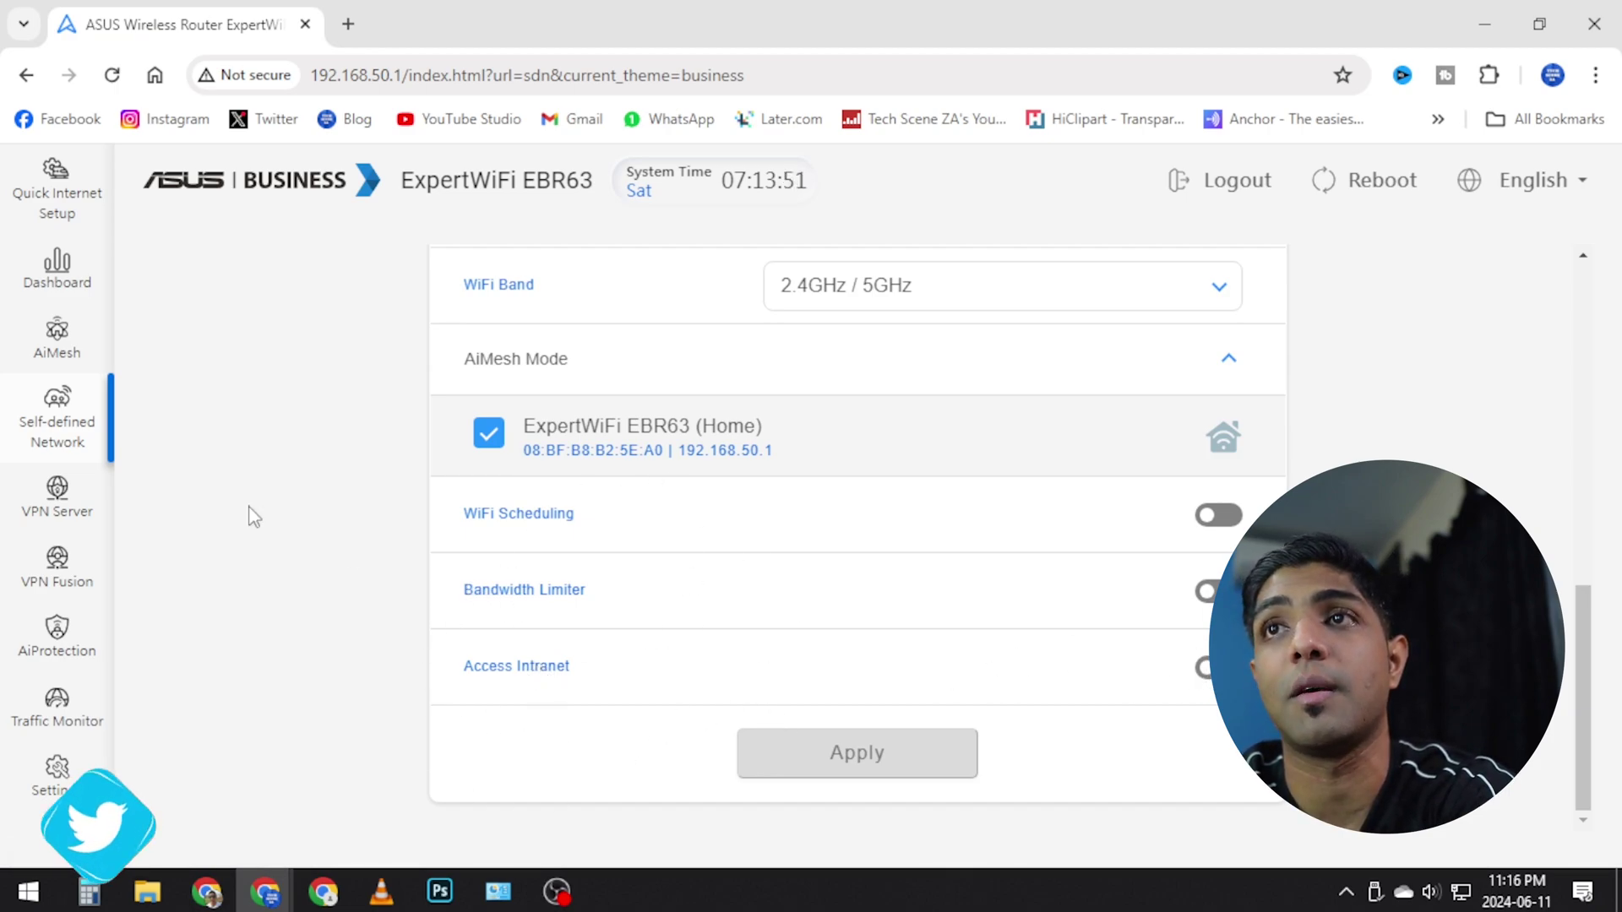
# Browse the VPN Server types, then open VPN Fusion showing 0/16 profiles
pyautogui.click(72, 509)
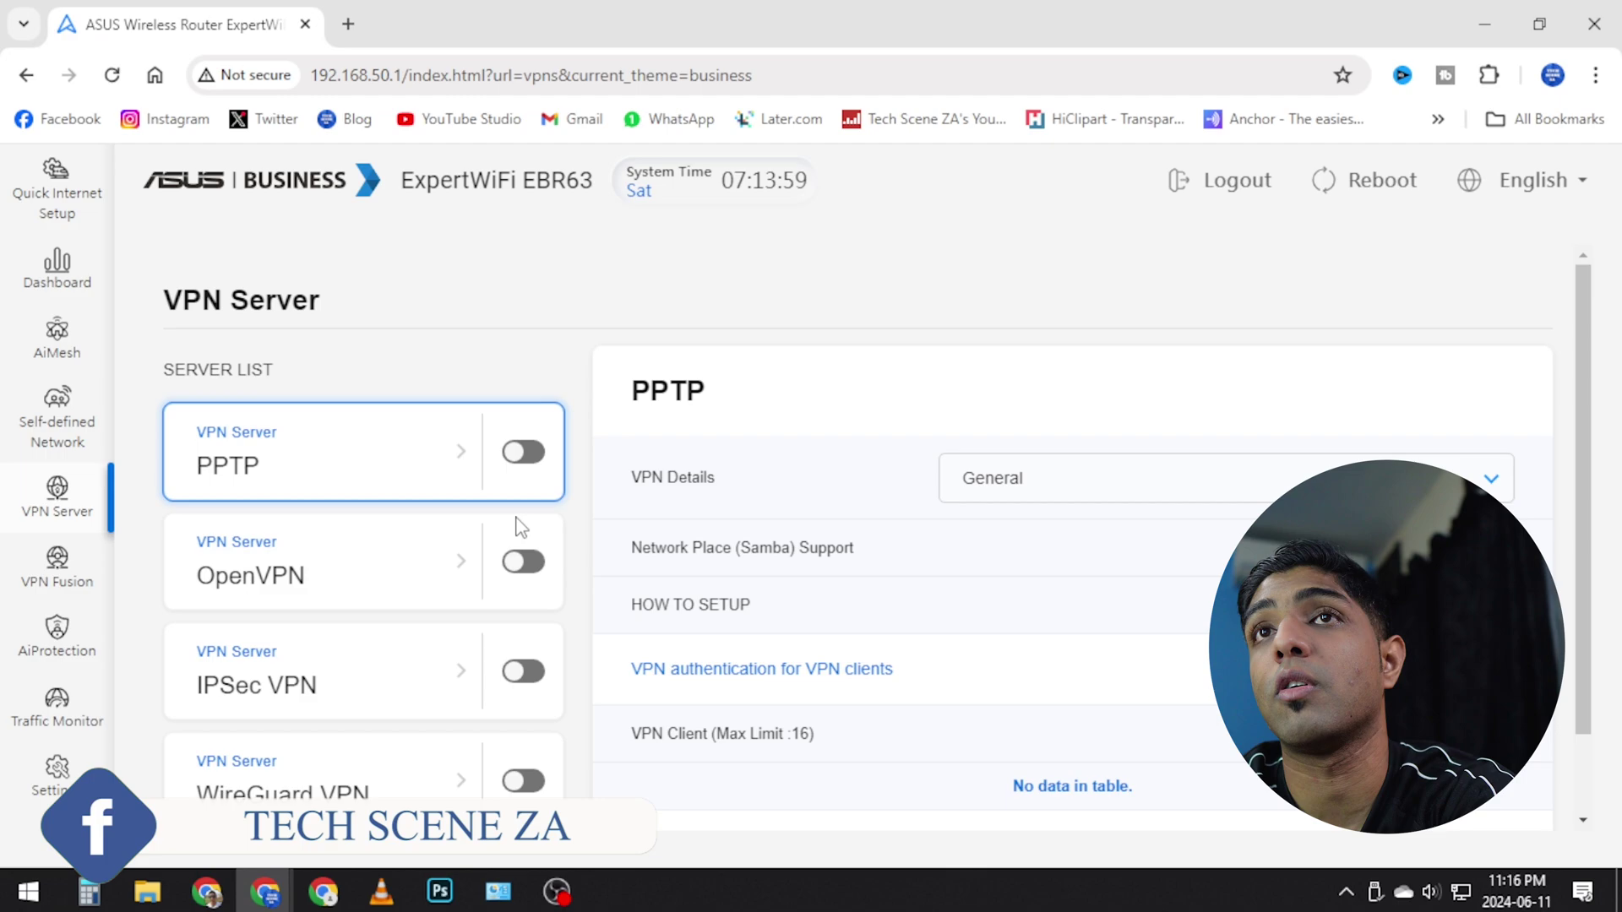
pyautogui.scroll(-1, 516, 519)
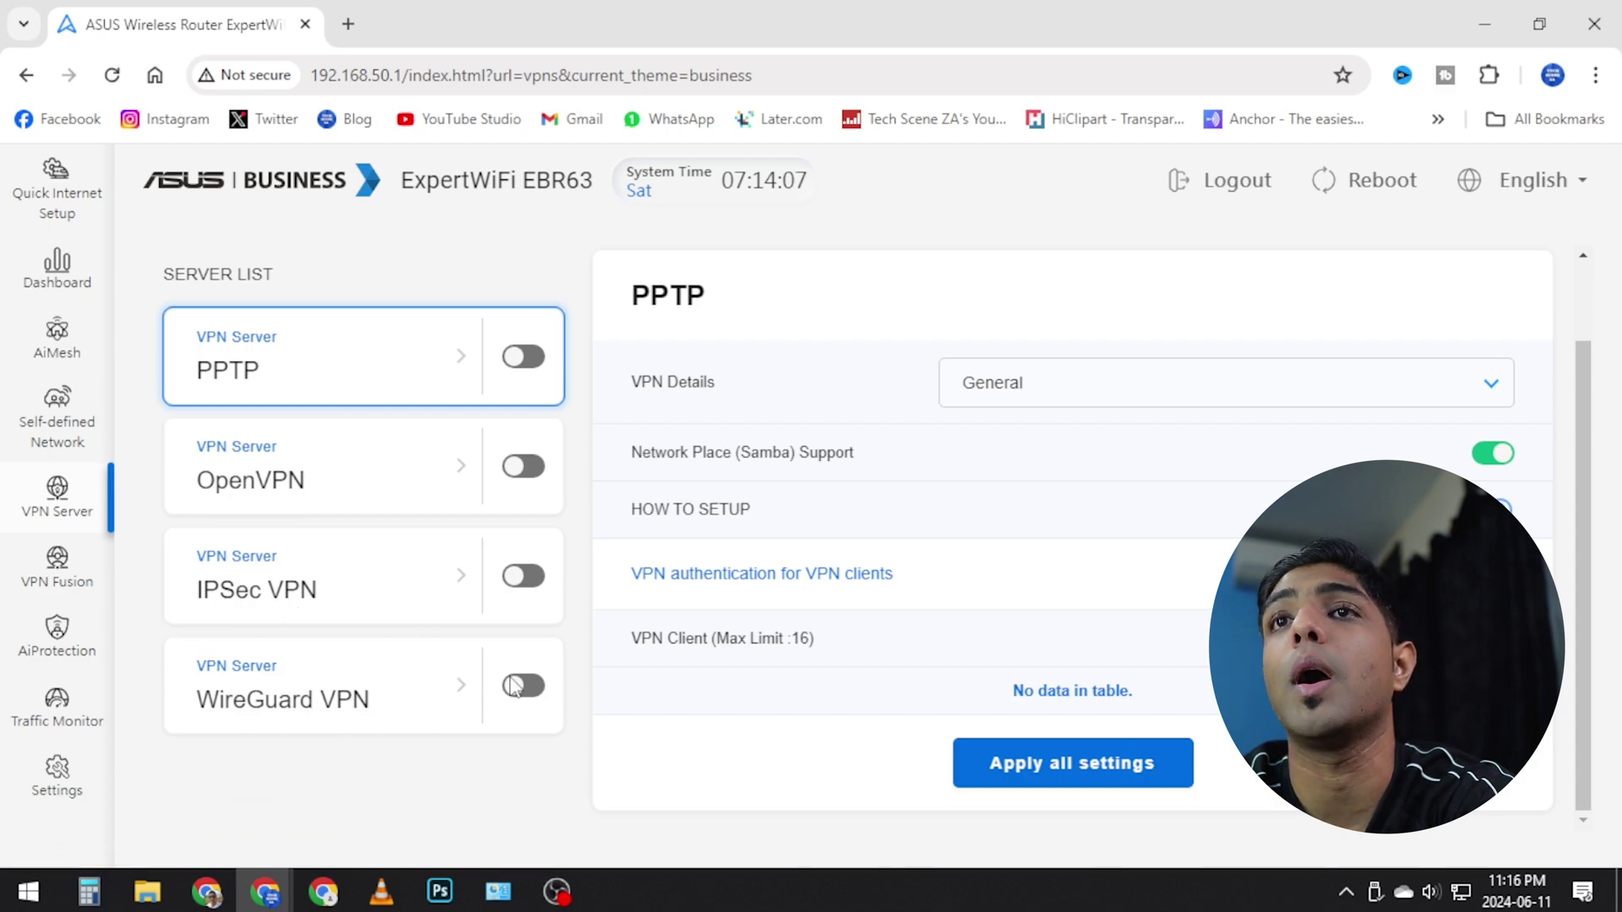
pyautogui.scroll(1, 536, 597)
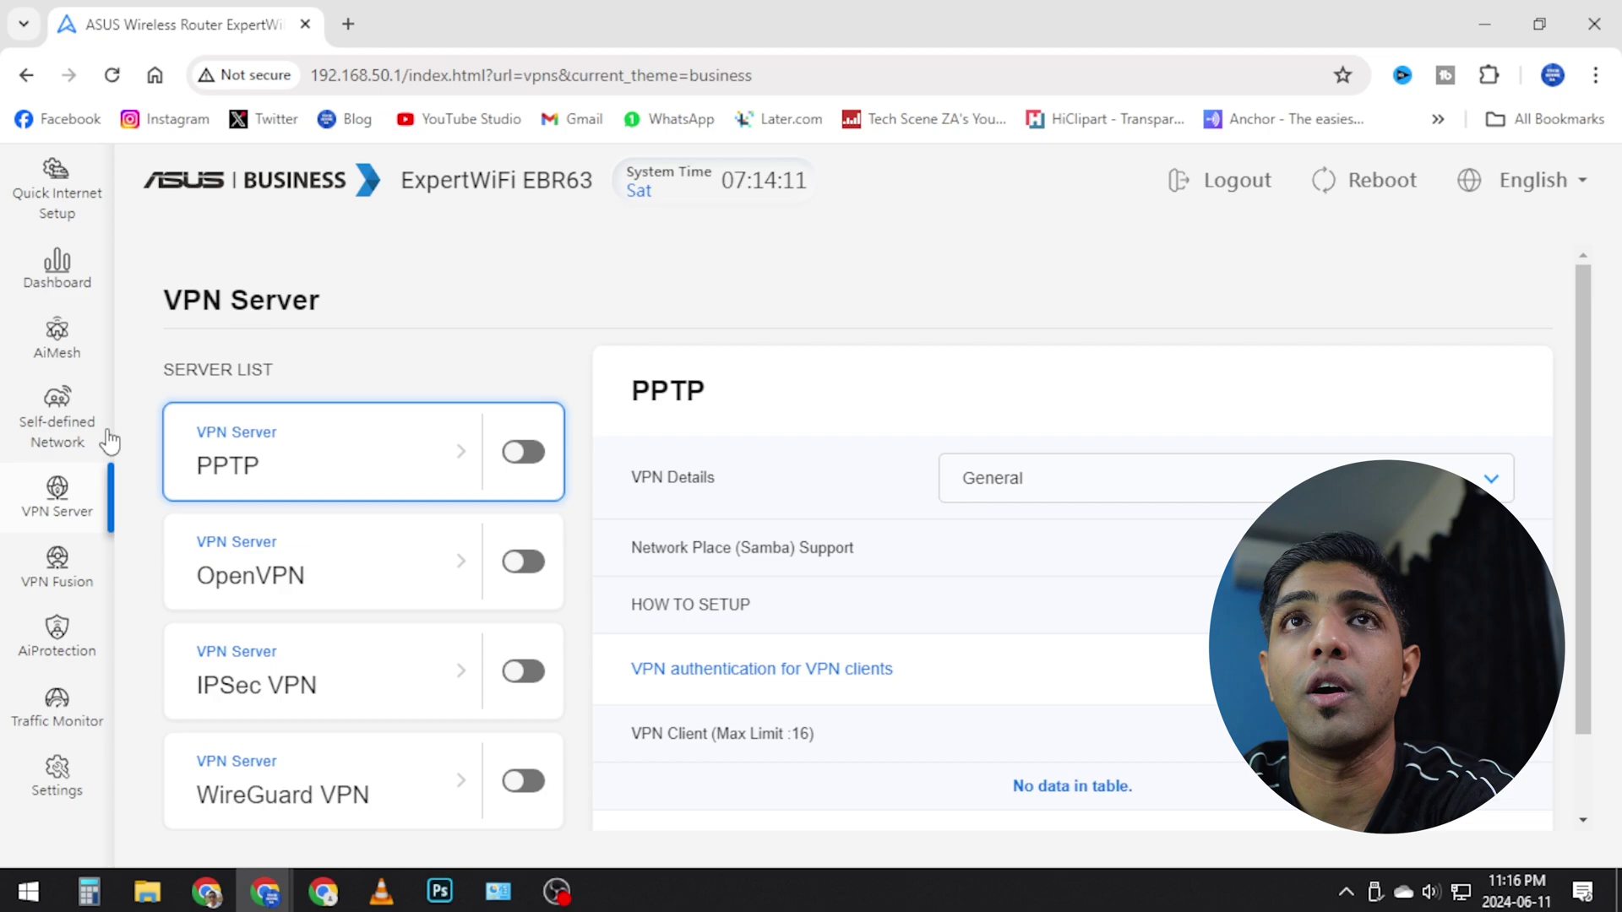
pyautogui.click(68, 566)
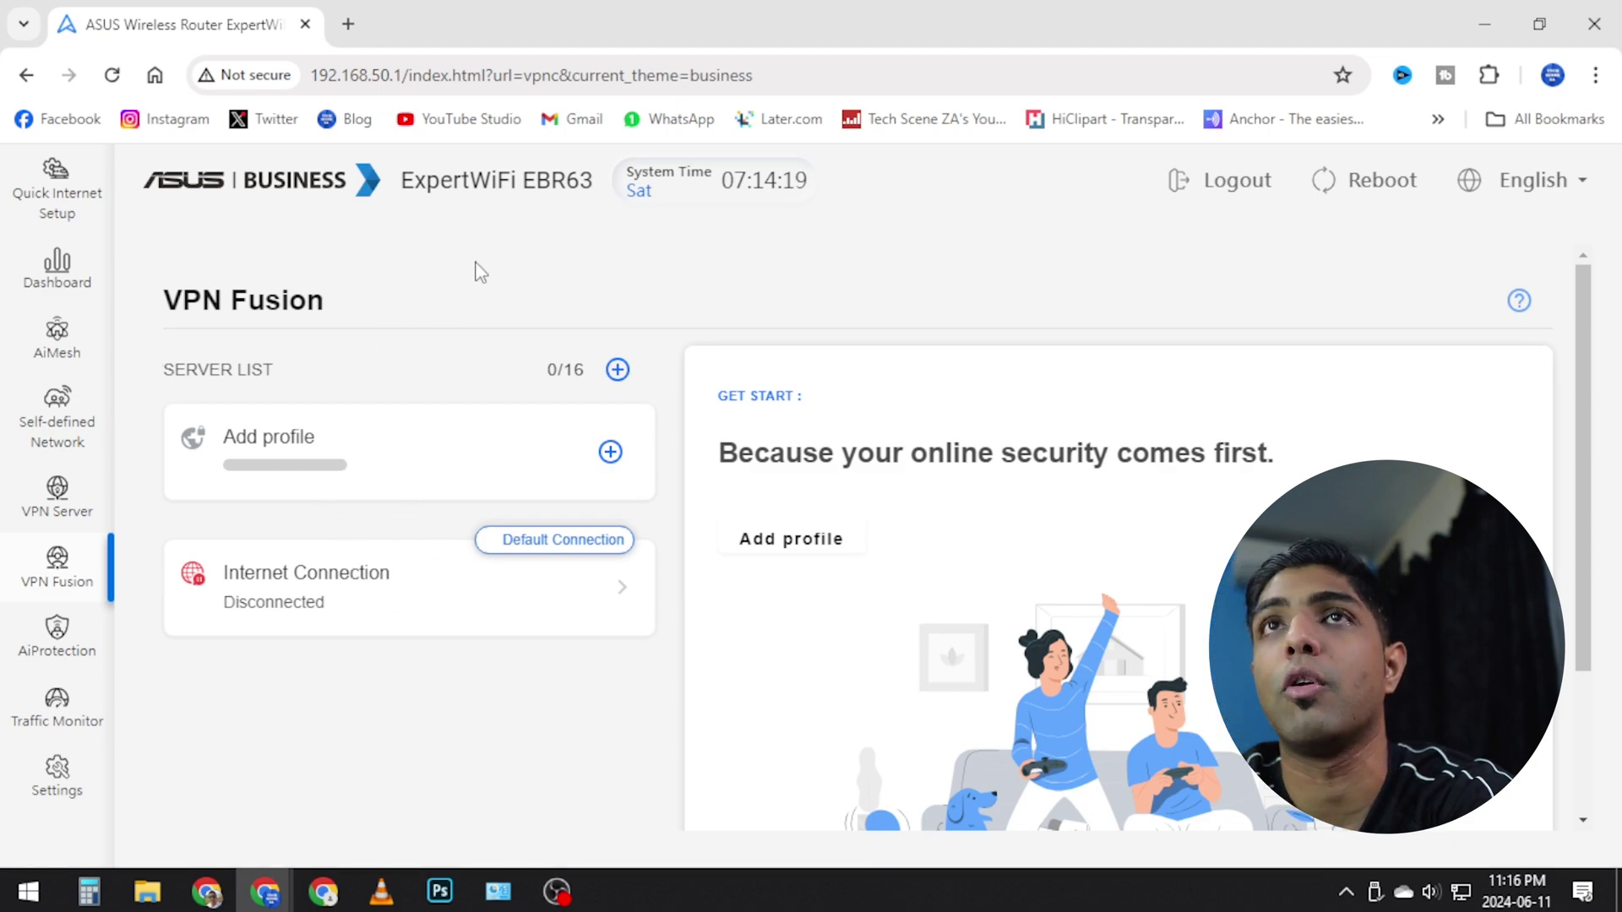
pyautogui.click(61, 640)
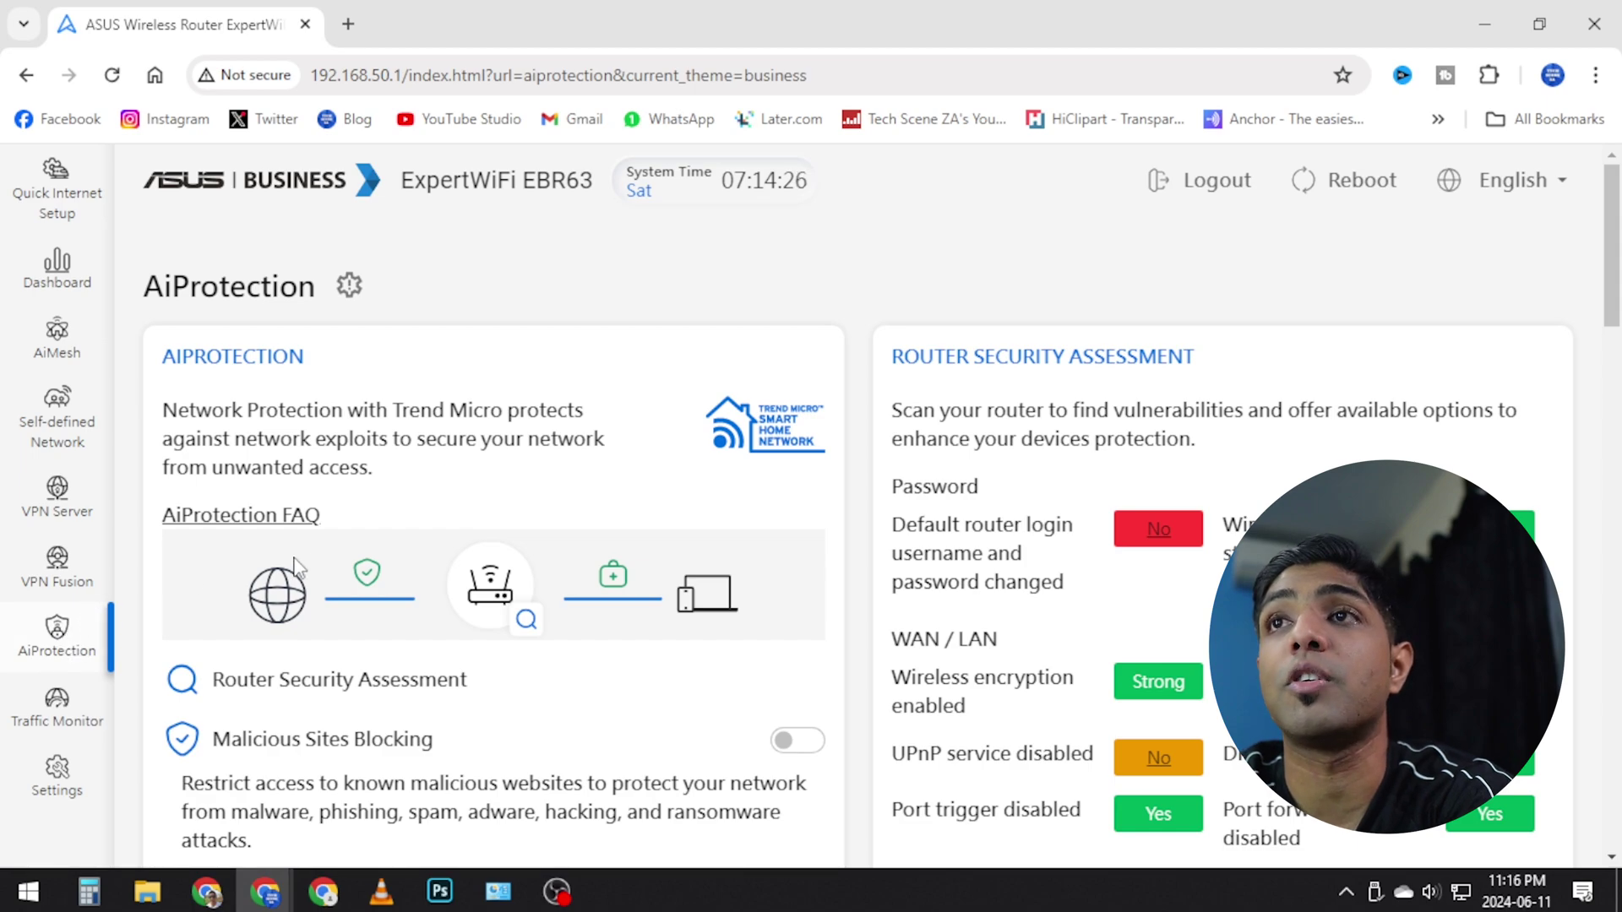
pyautogui.scroll(-3, 510, 397)
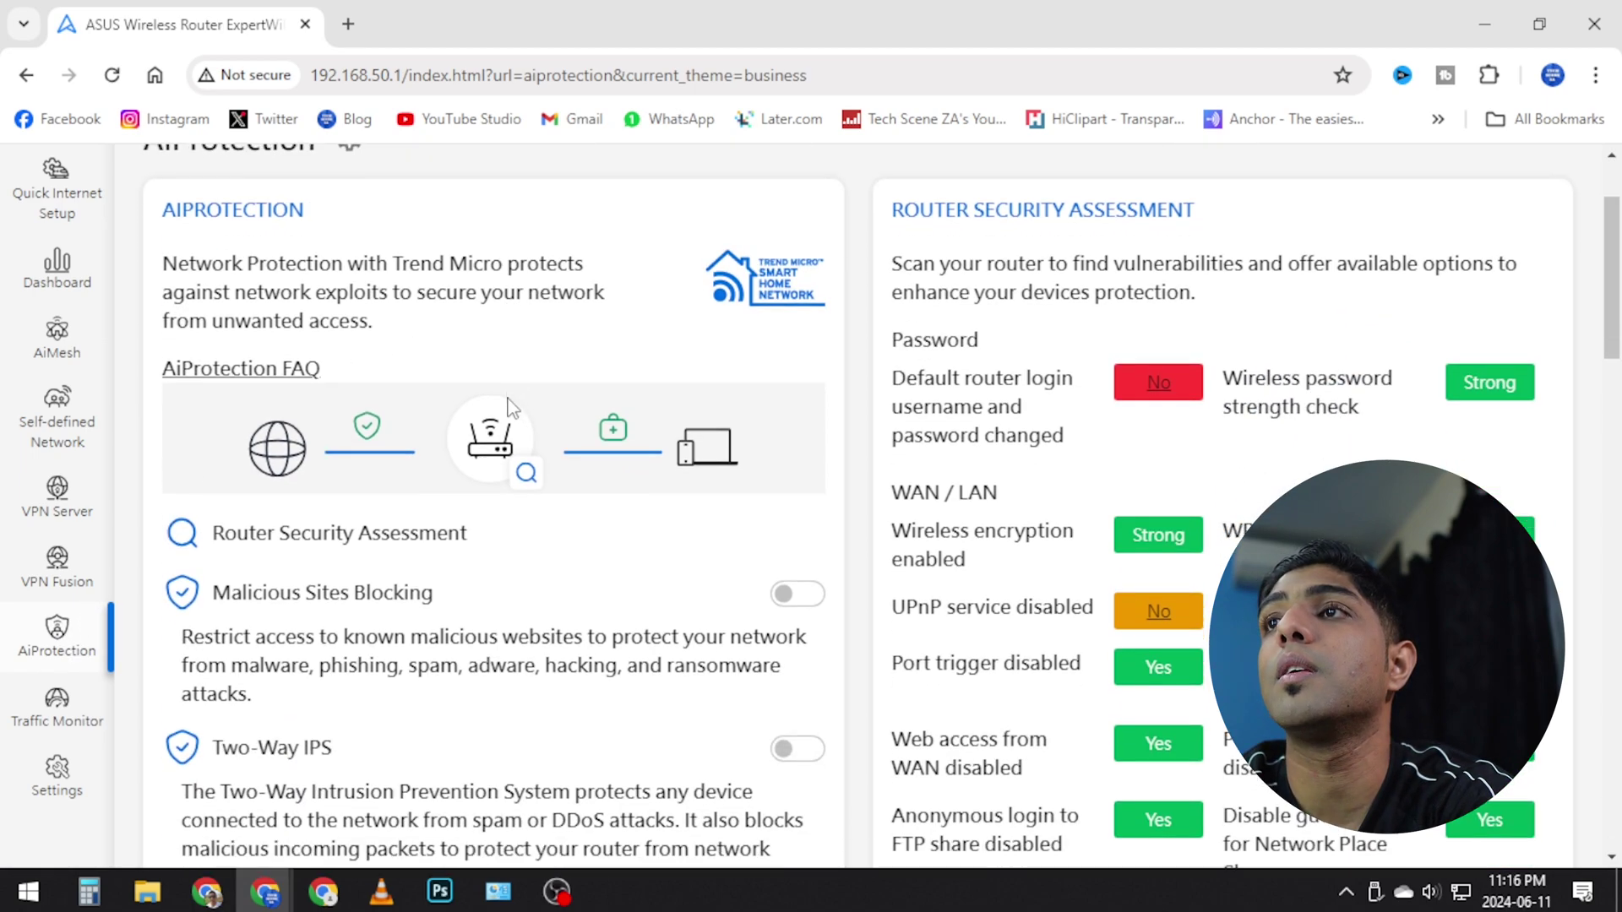
pyautogui.scroll(-1, 510, 409)
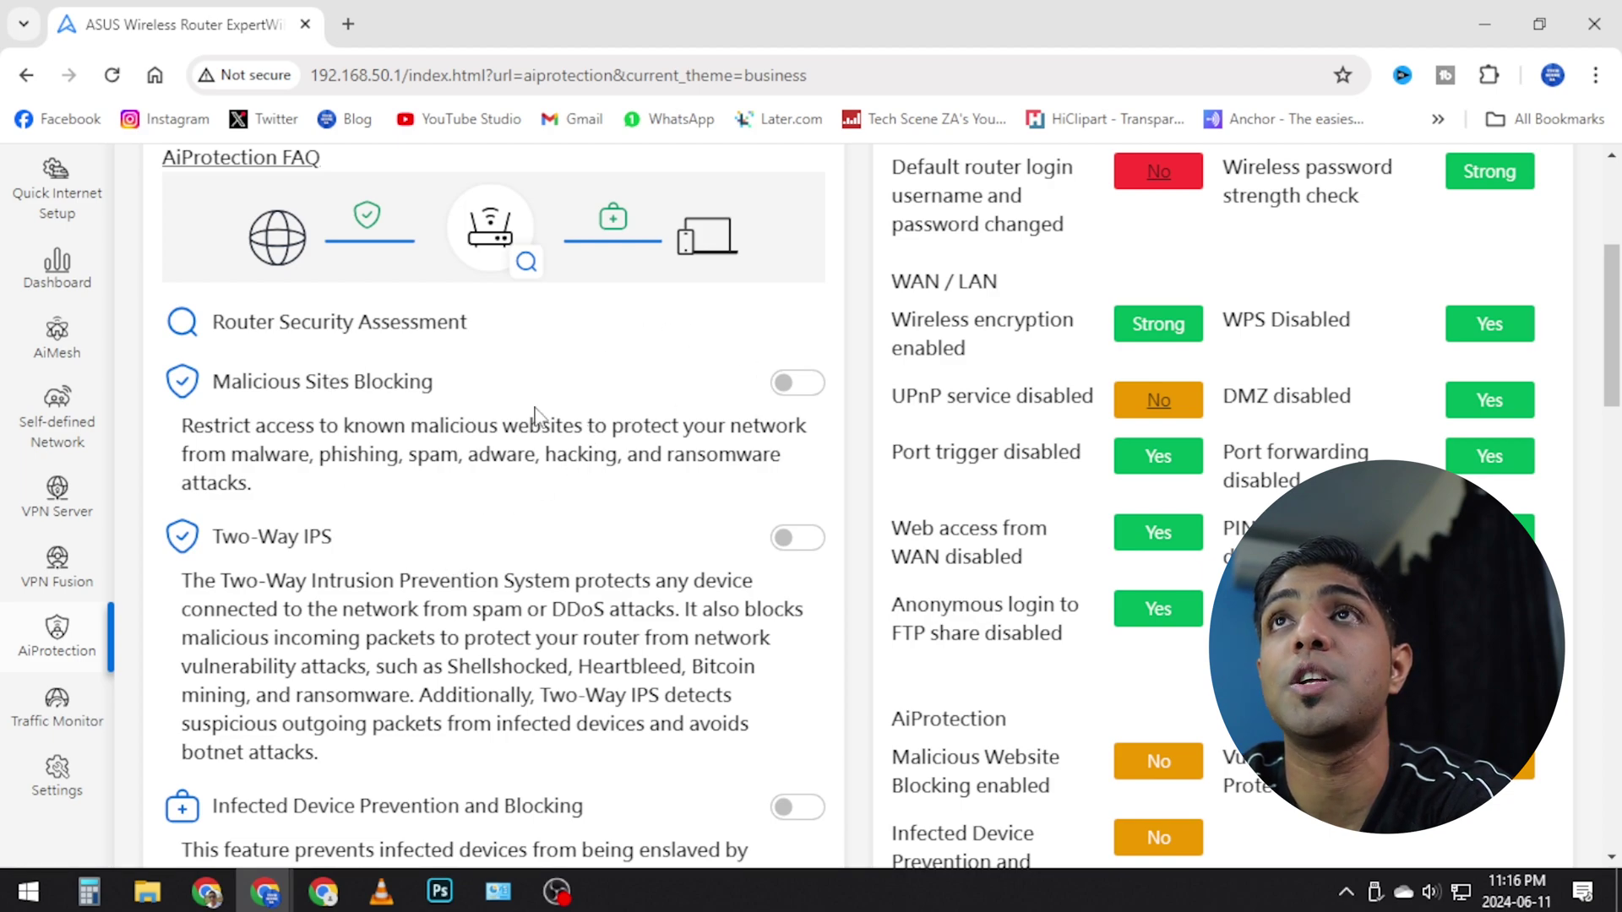
pyautogui.scroll(1, 487, 420)
pyautogui.scroll(-1, 488, 420)
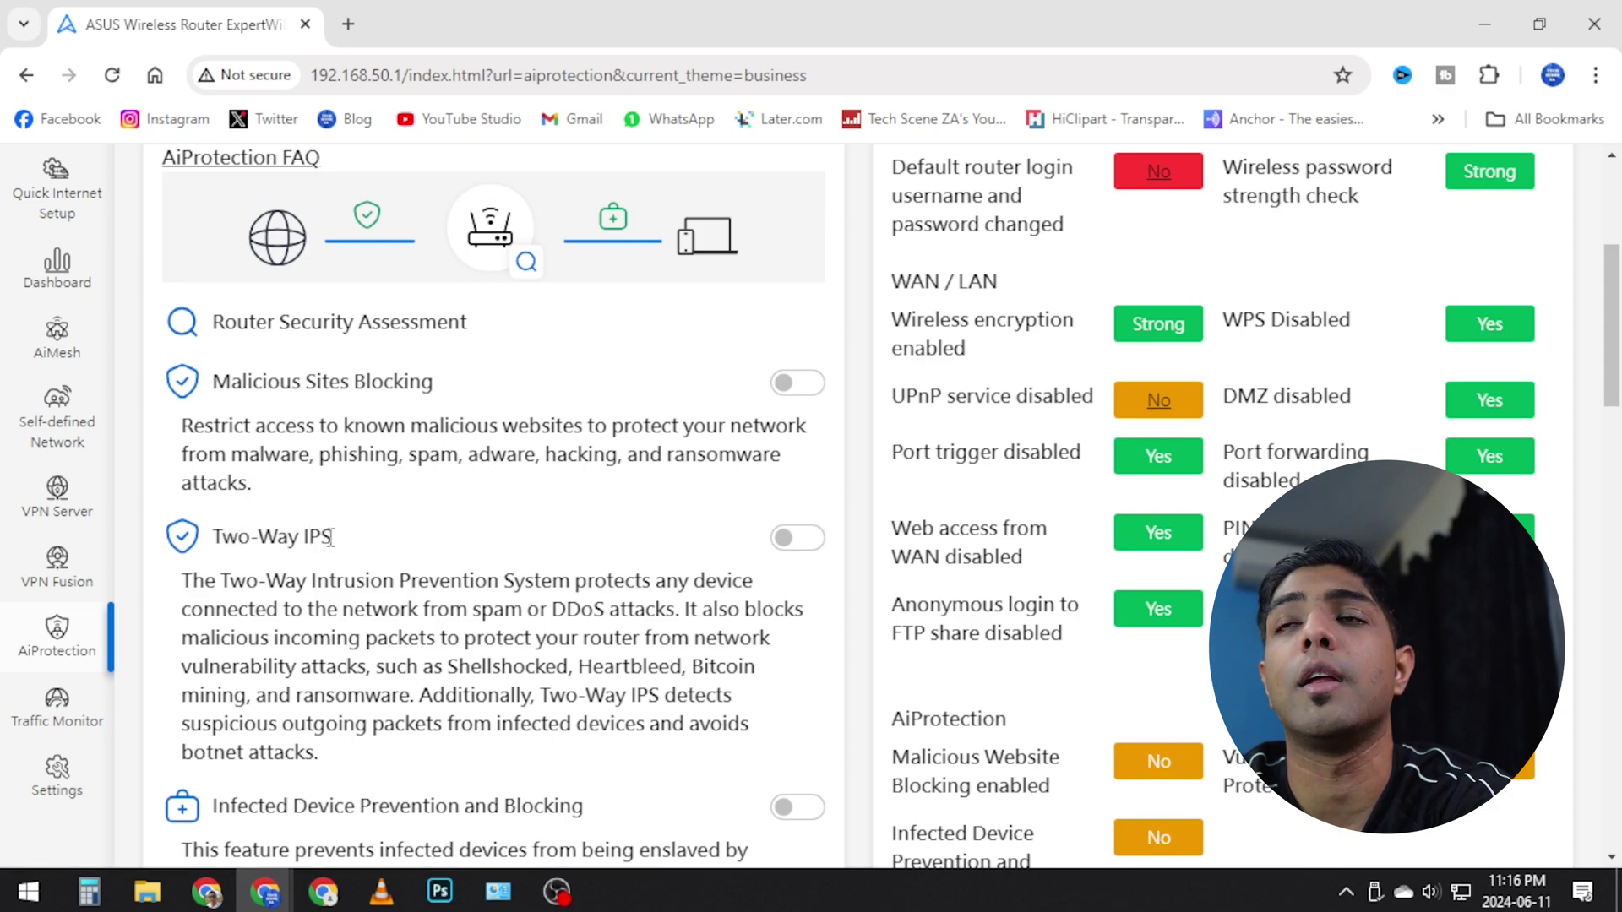
pyautogui.scroll(-2, 456, 507)
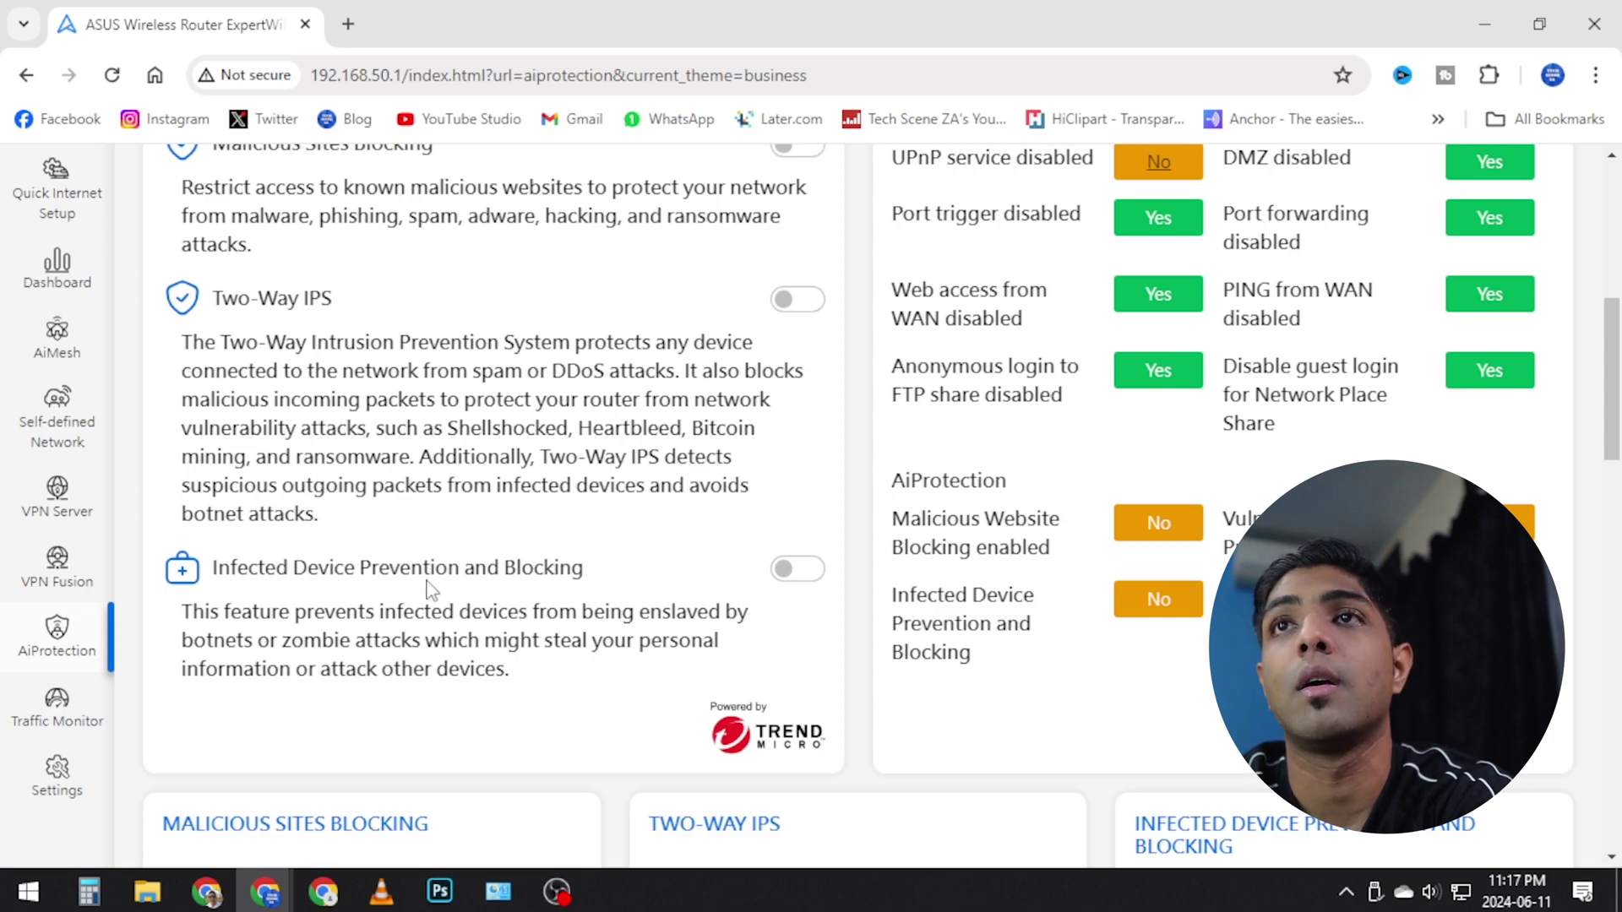
pyautogui.scroll(-5, 543, 332)
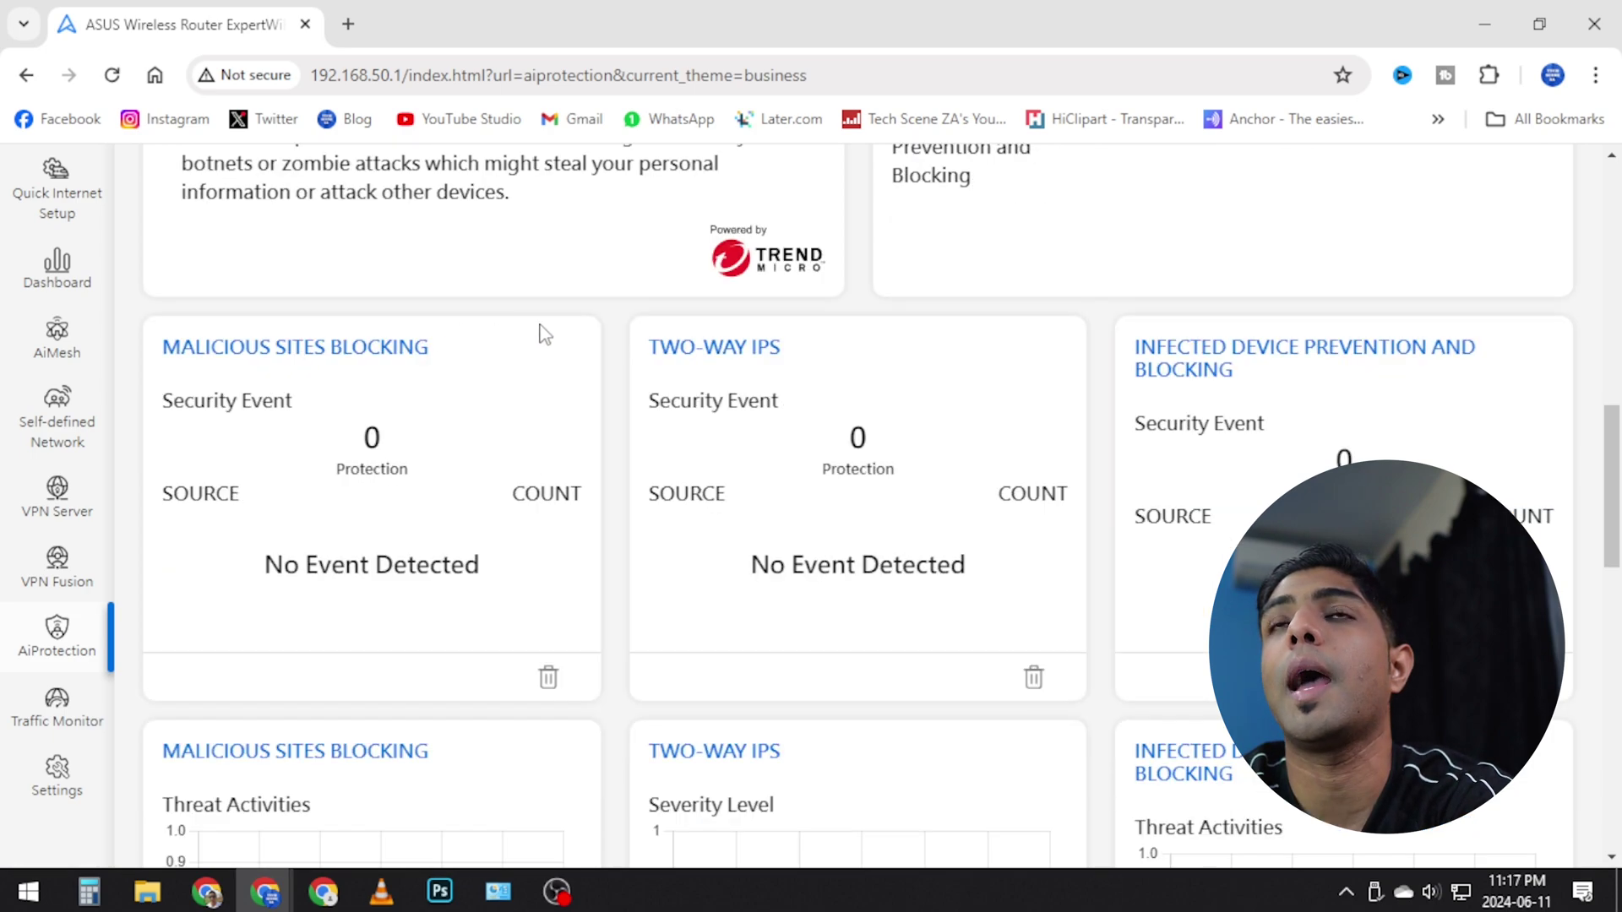
pyautogui.scroll(-3, 837, 671)
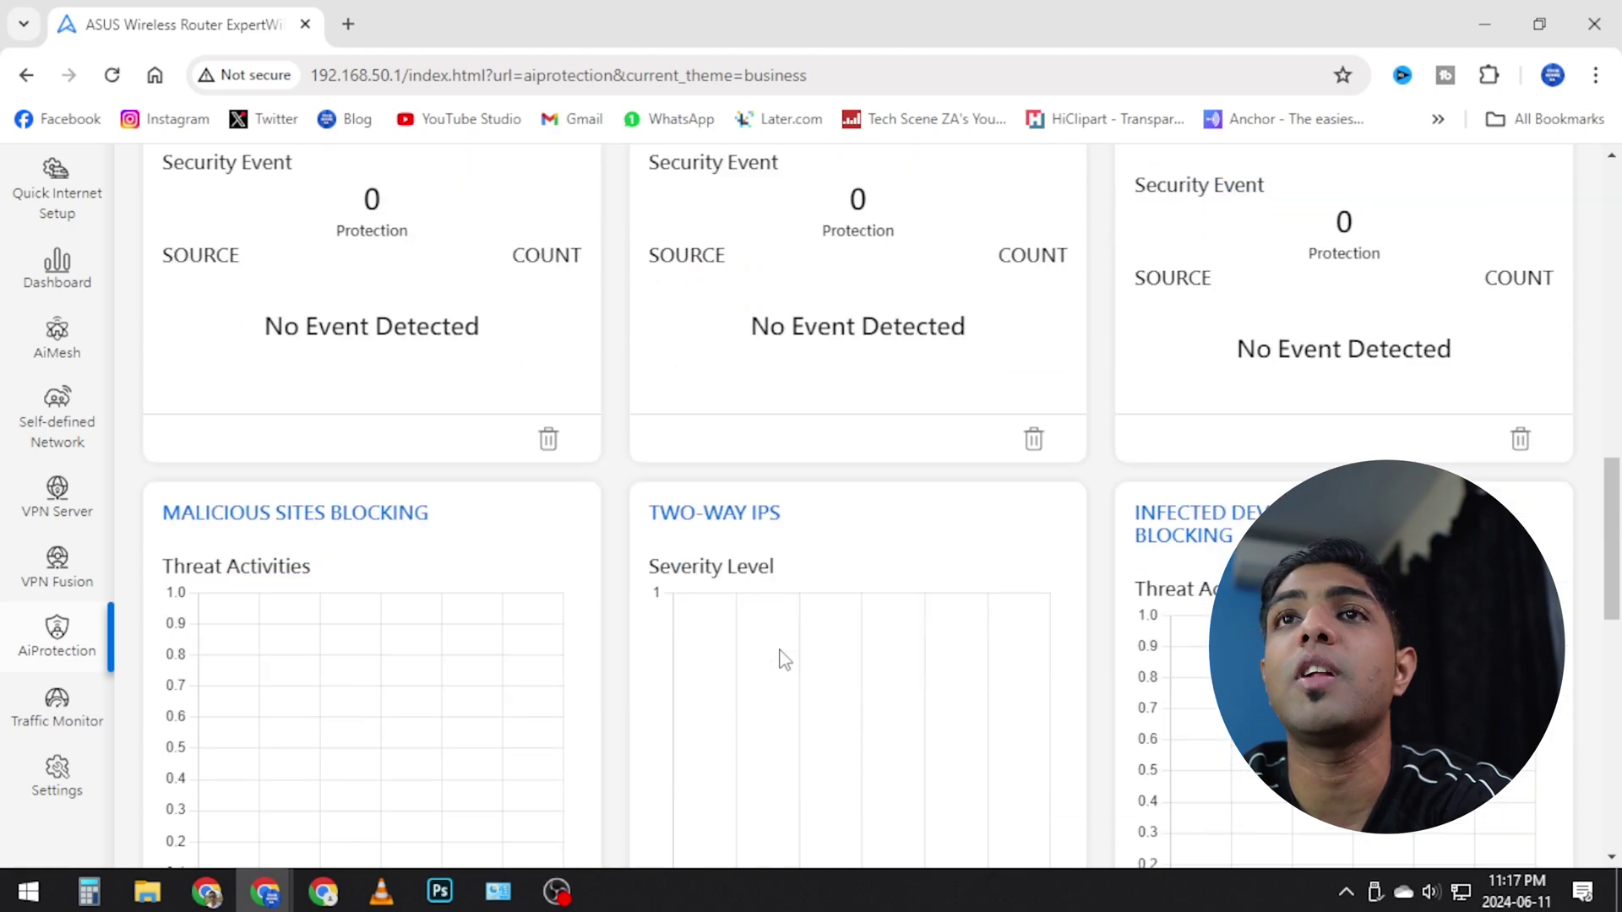
pyautogui.scroll(-4, 773, 657)
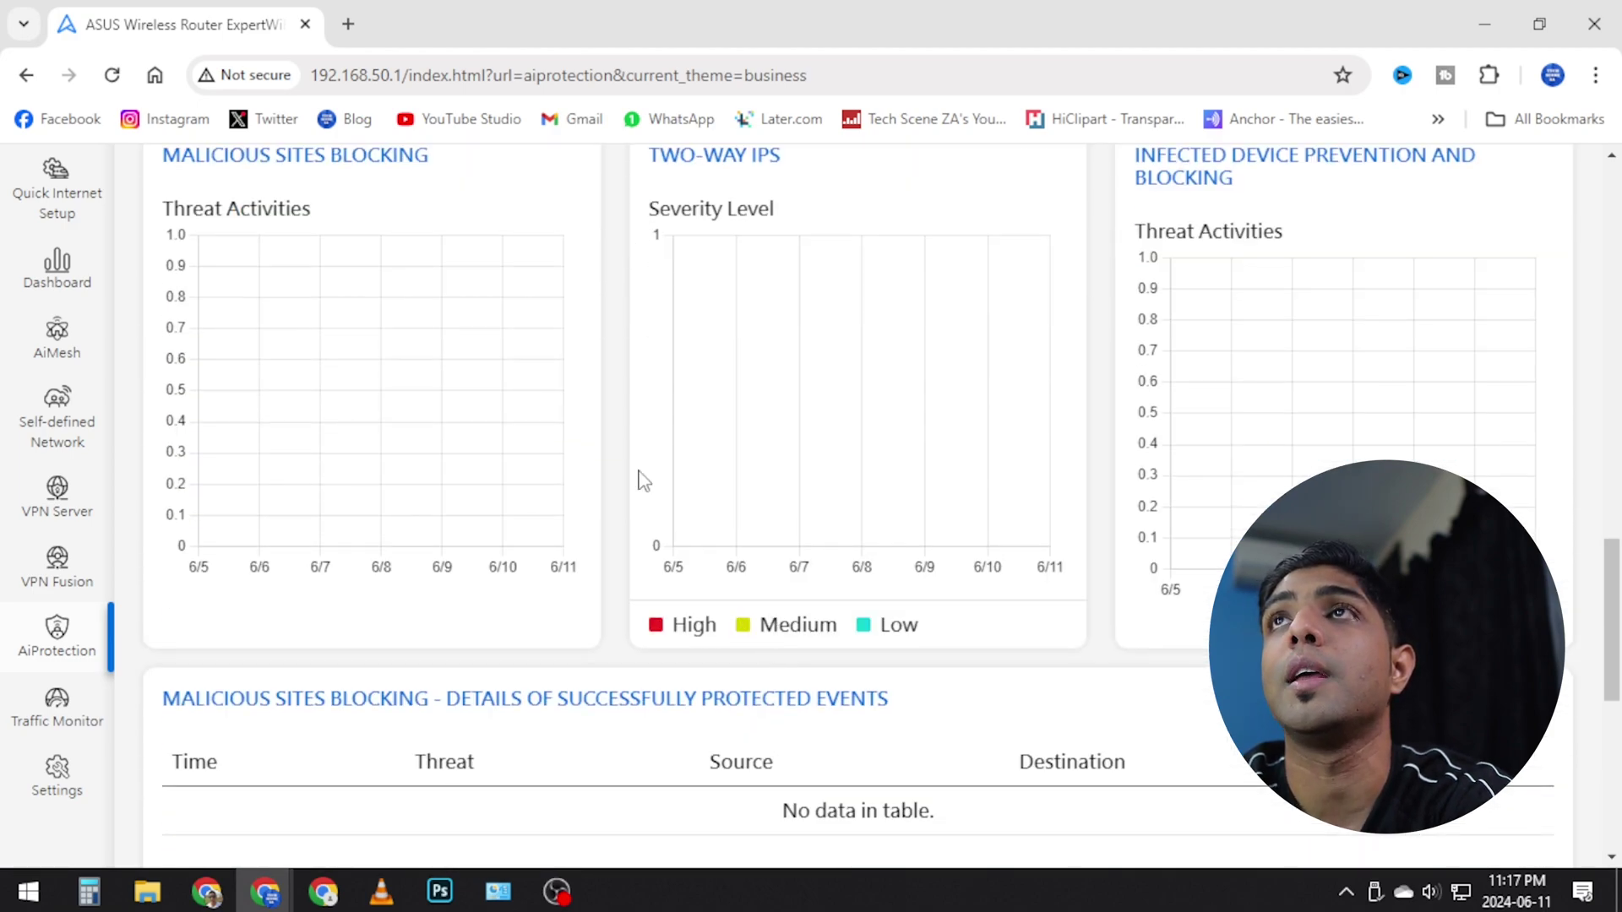
pyautogui.scroll(1, 518, 646)
pyautogui.scroll(-8, 517, 645)
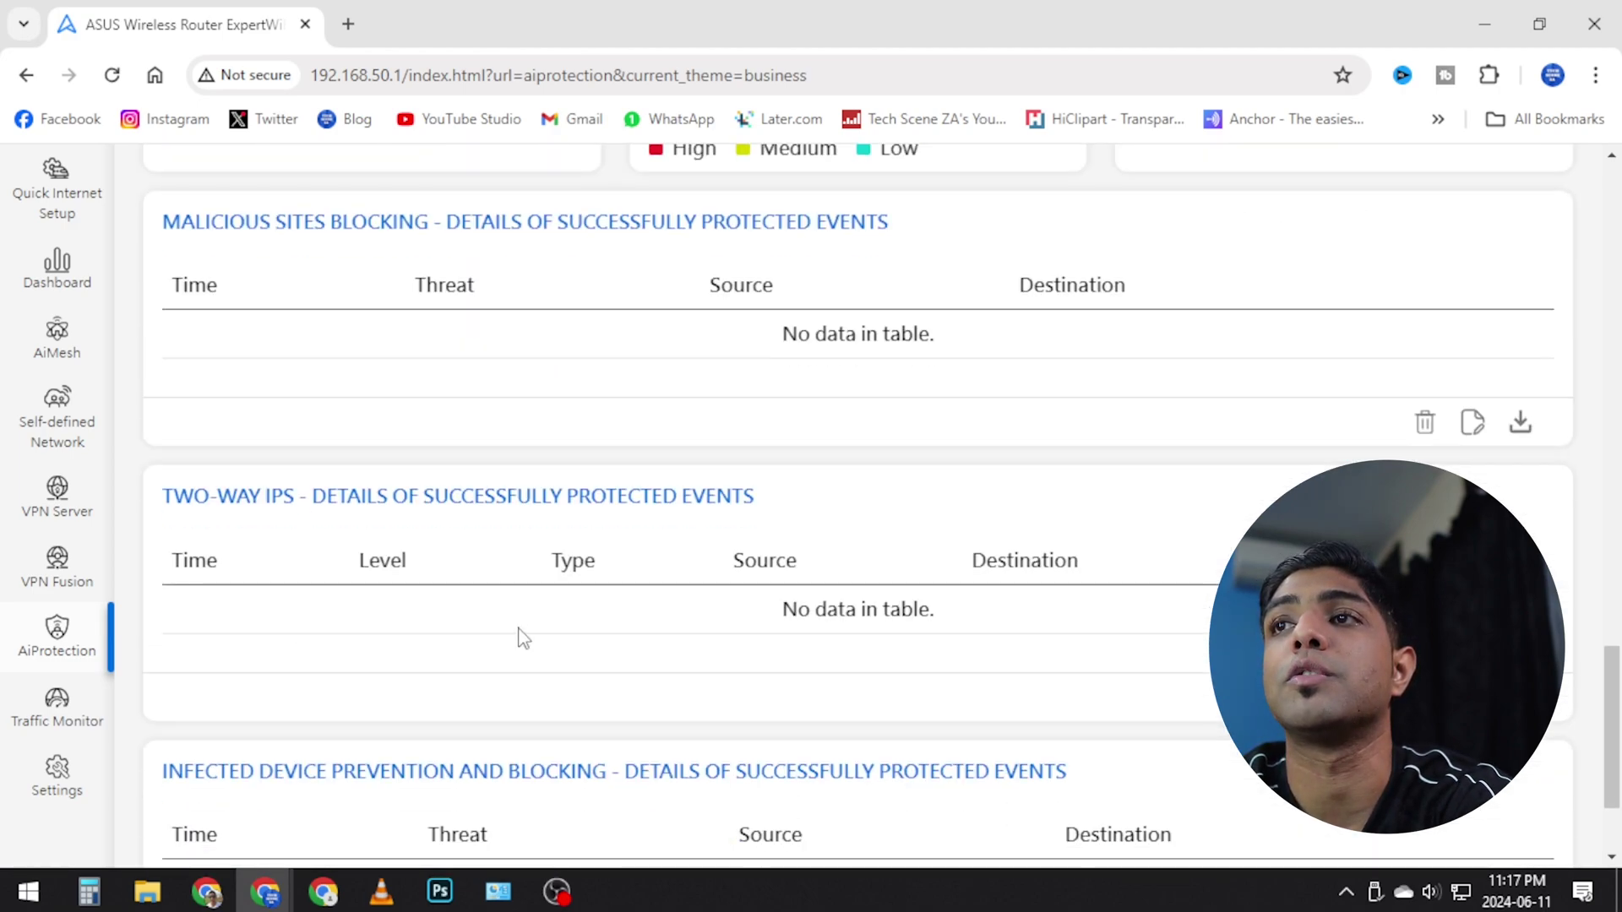
pyautogui.scroll(11, 518, 647)
pyautogui.scroll(10, 518, 646)
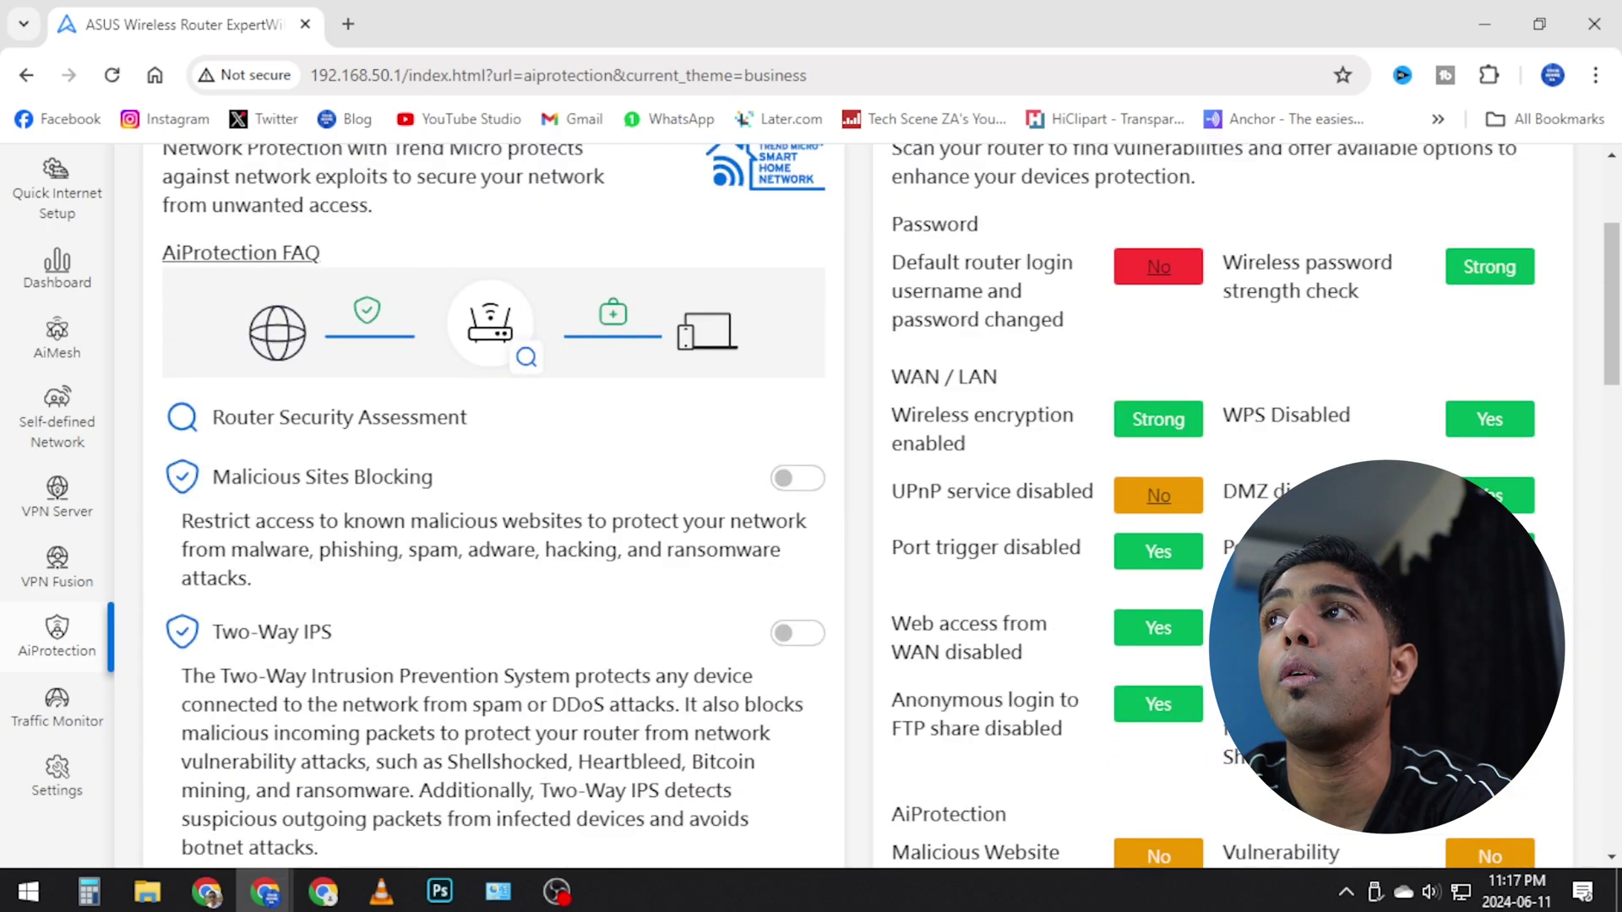
# Open Traffic Monitor and scroll through the WAN, LAN, wireless charts and Traffic Analyzer
pyautogui.click(67, 725)
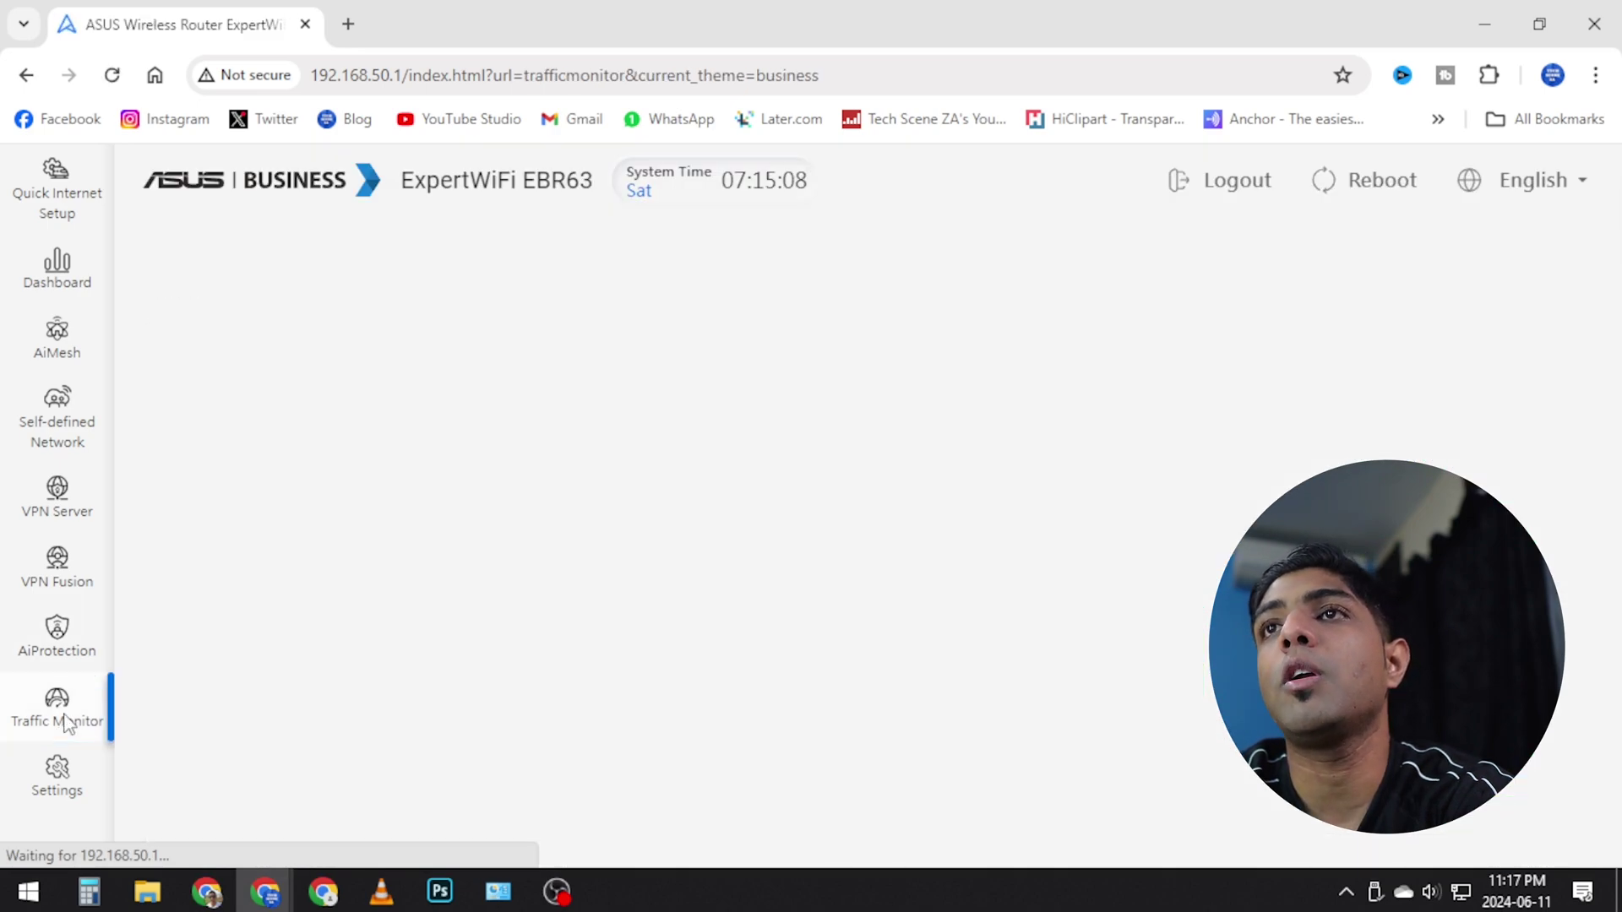
pyautogui.scroll(-10, 727, 416)
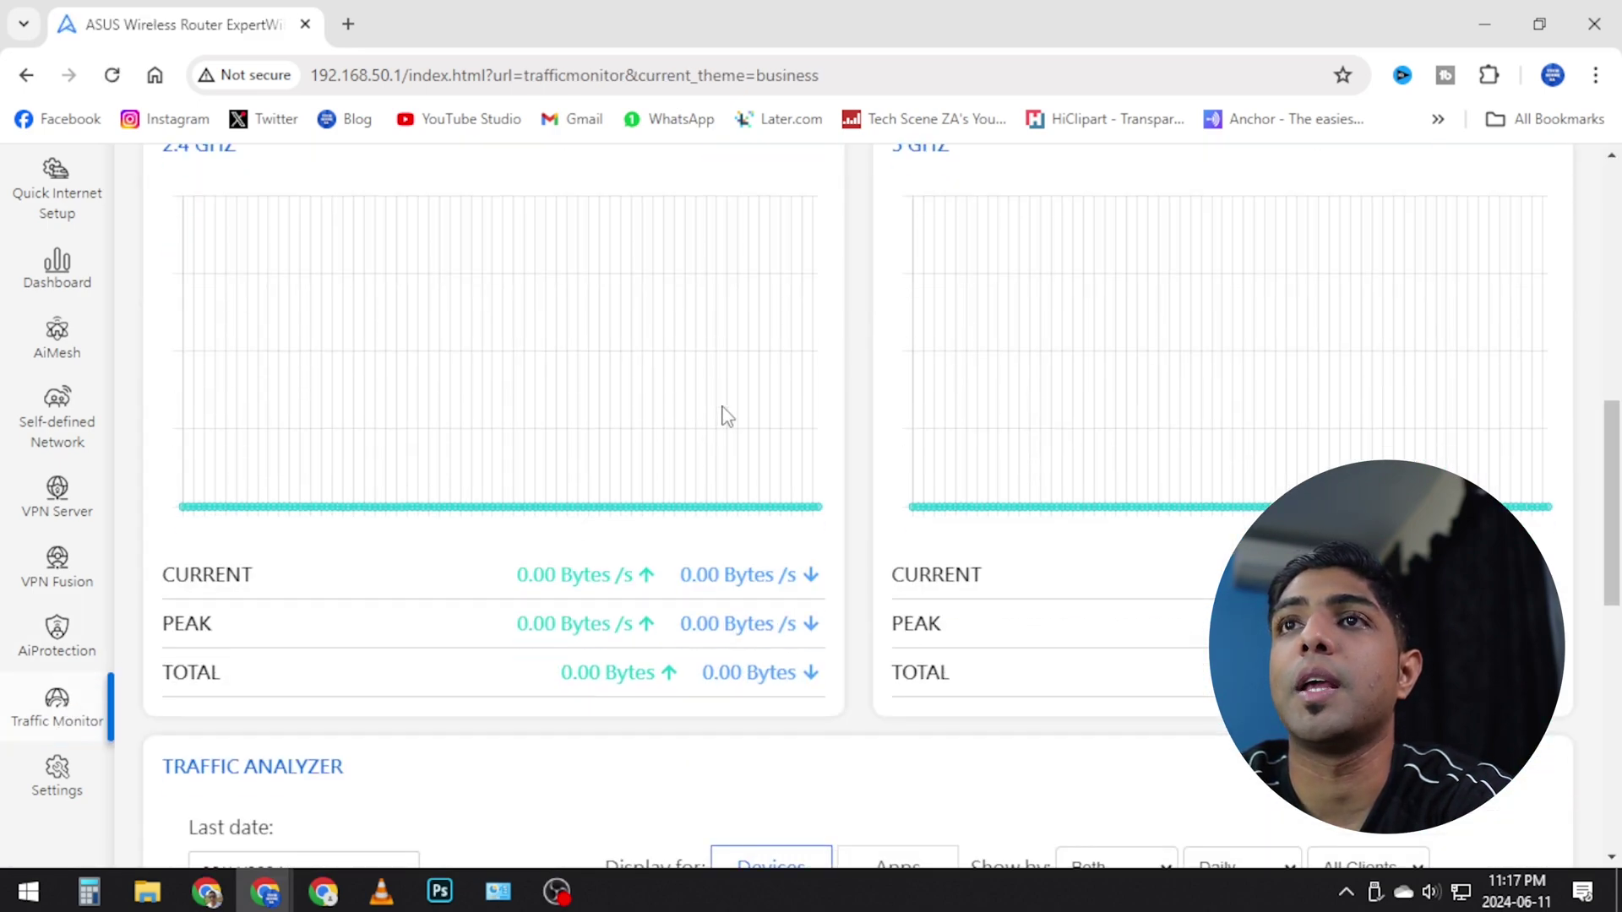
pyautogui.scroll(-7, 726, 417)
pyautogui.scroll(1, 727, 417)
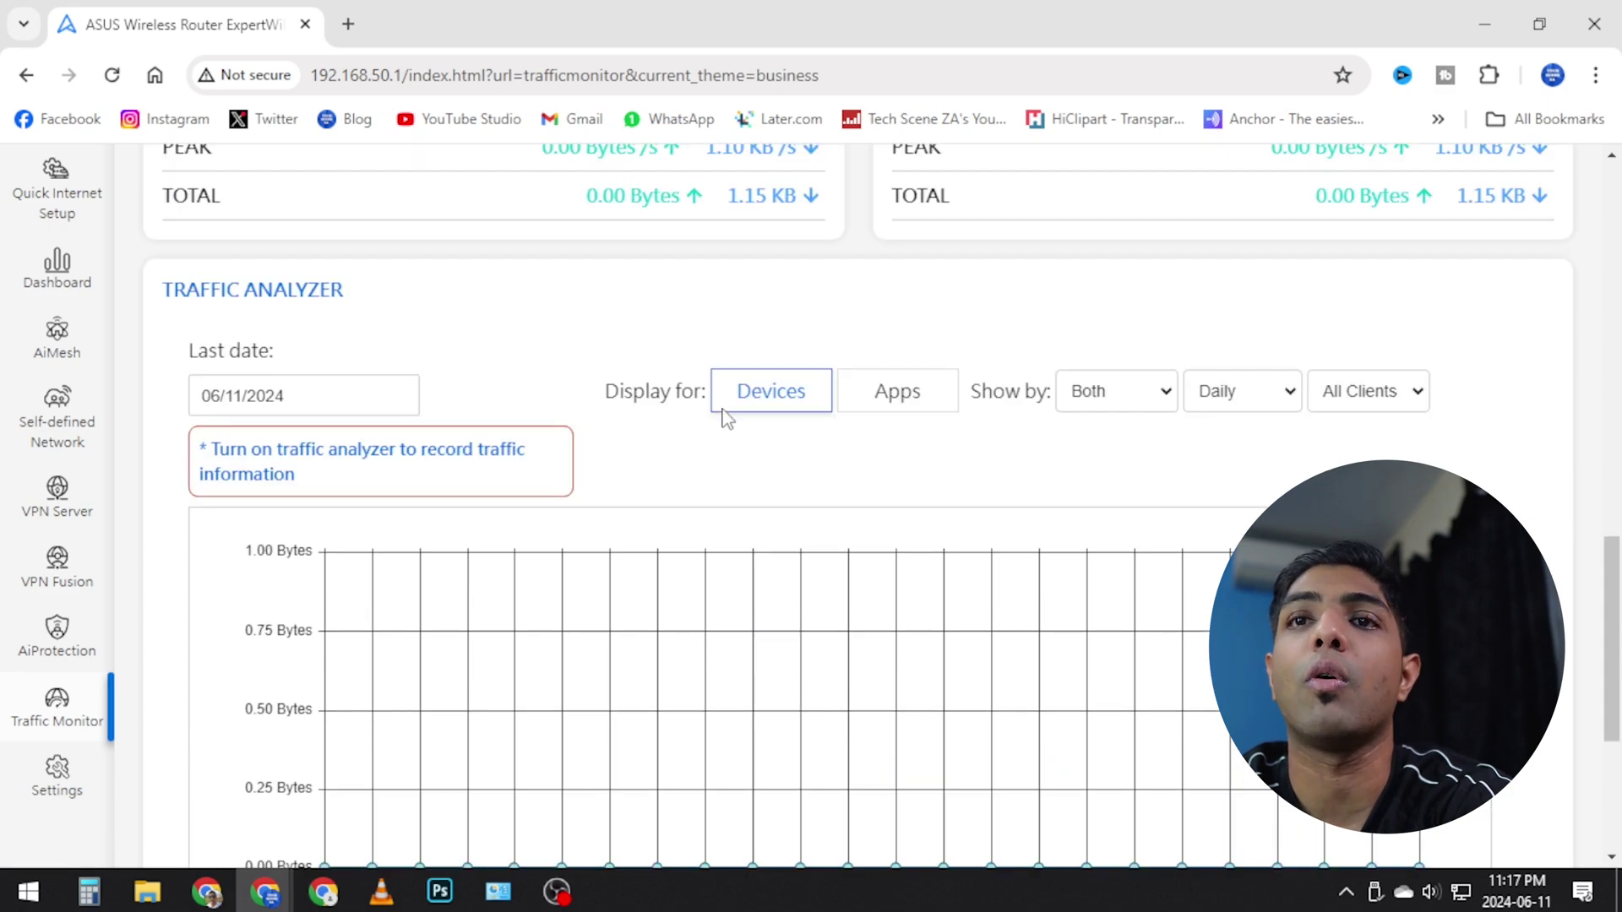
pyautogui.scroll(7, 727, 416)
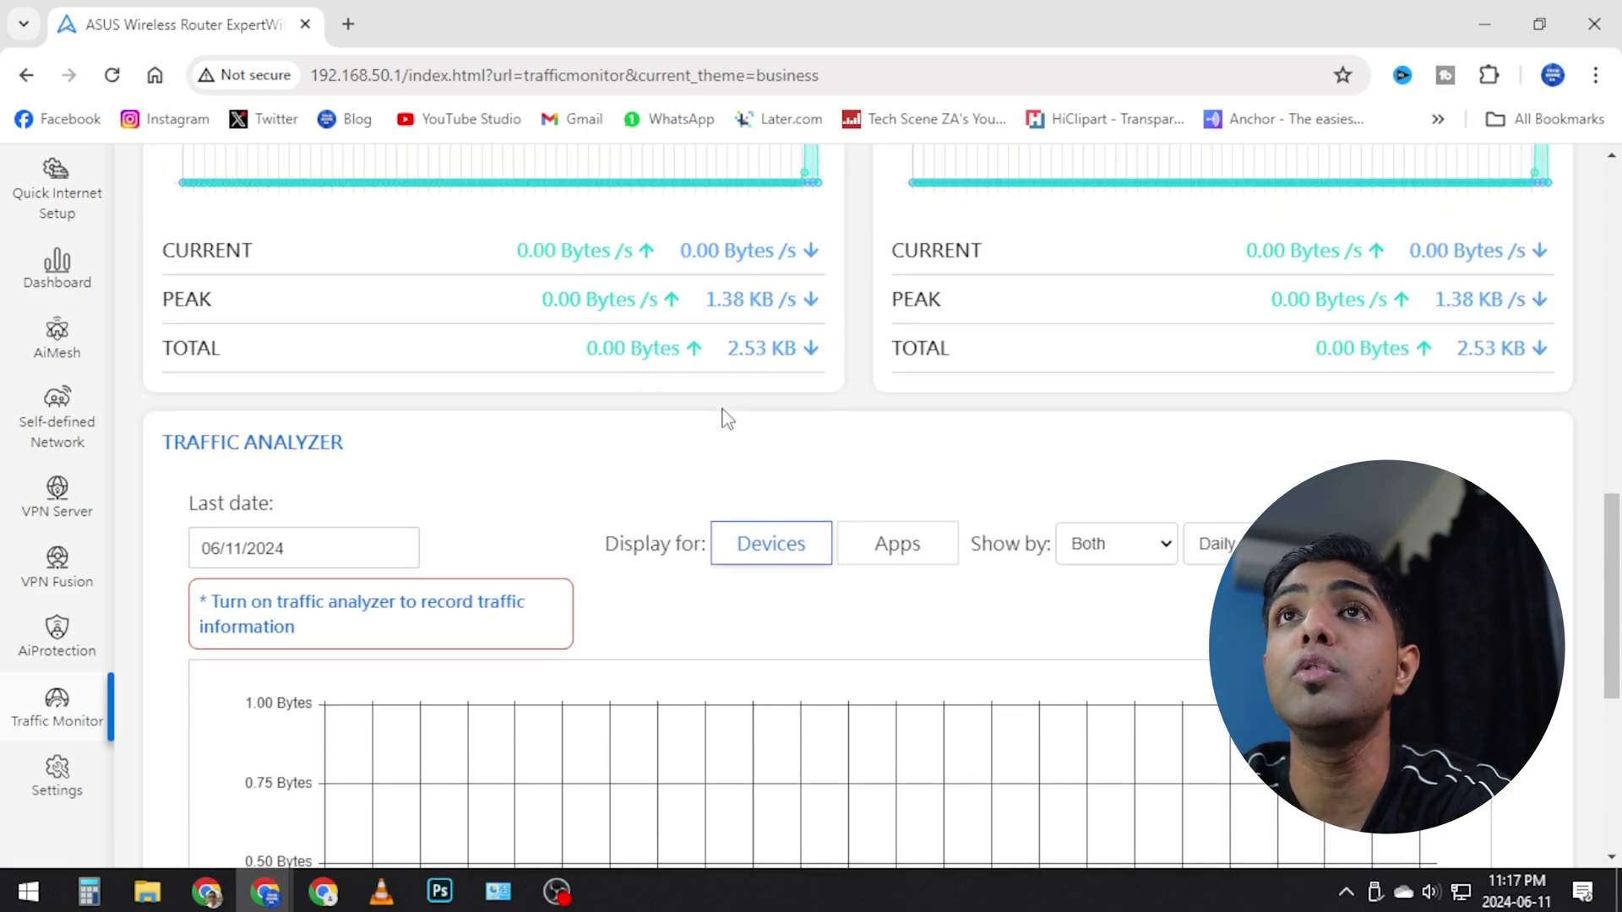
pyautogui.scroll(3, 722, 417)
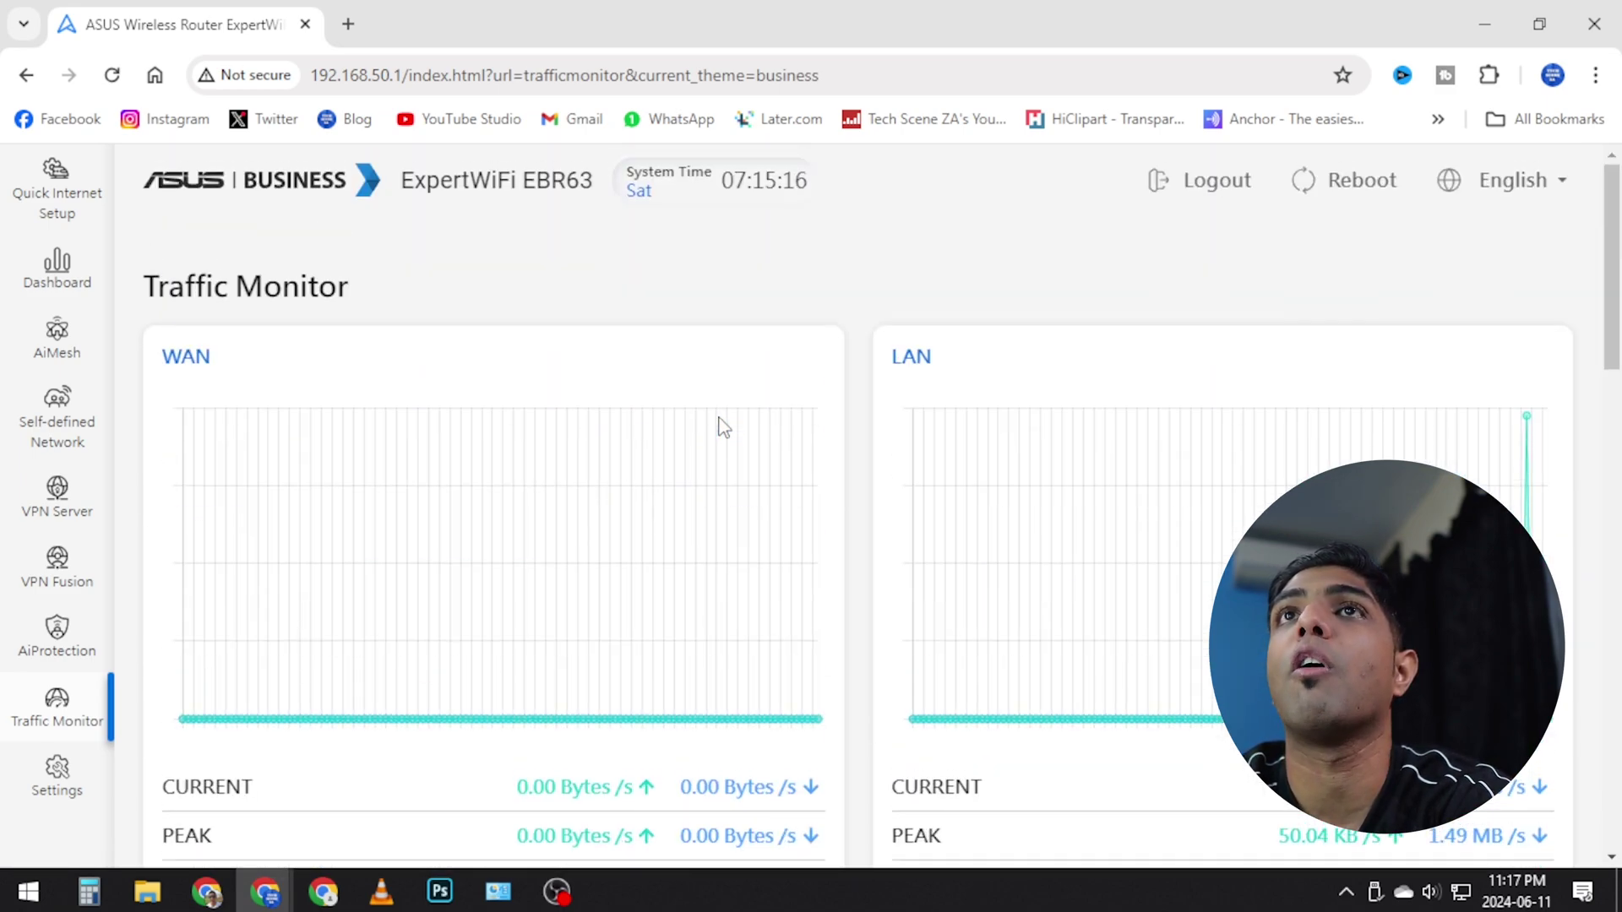
# Review the System settings tab: login account, captcha, USB Mode 3.0, time zone and remote access
pyautogui.click(54, 767)
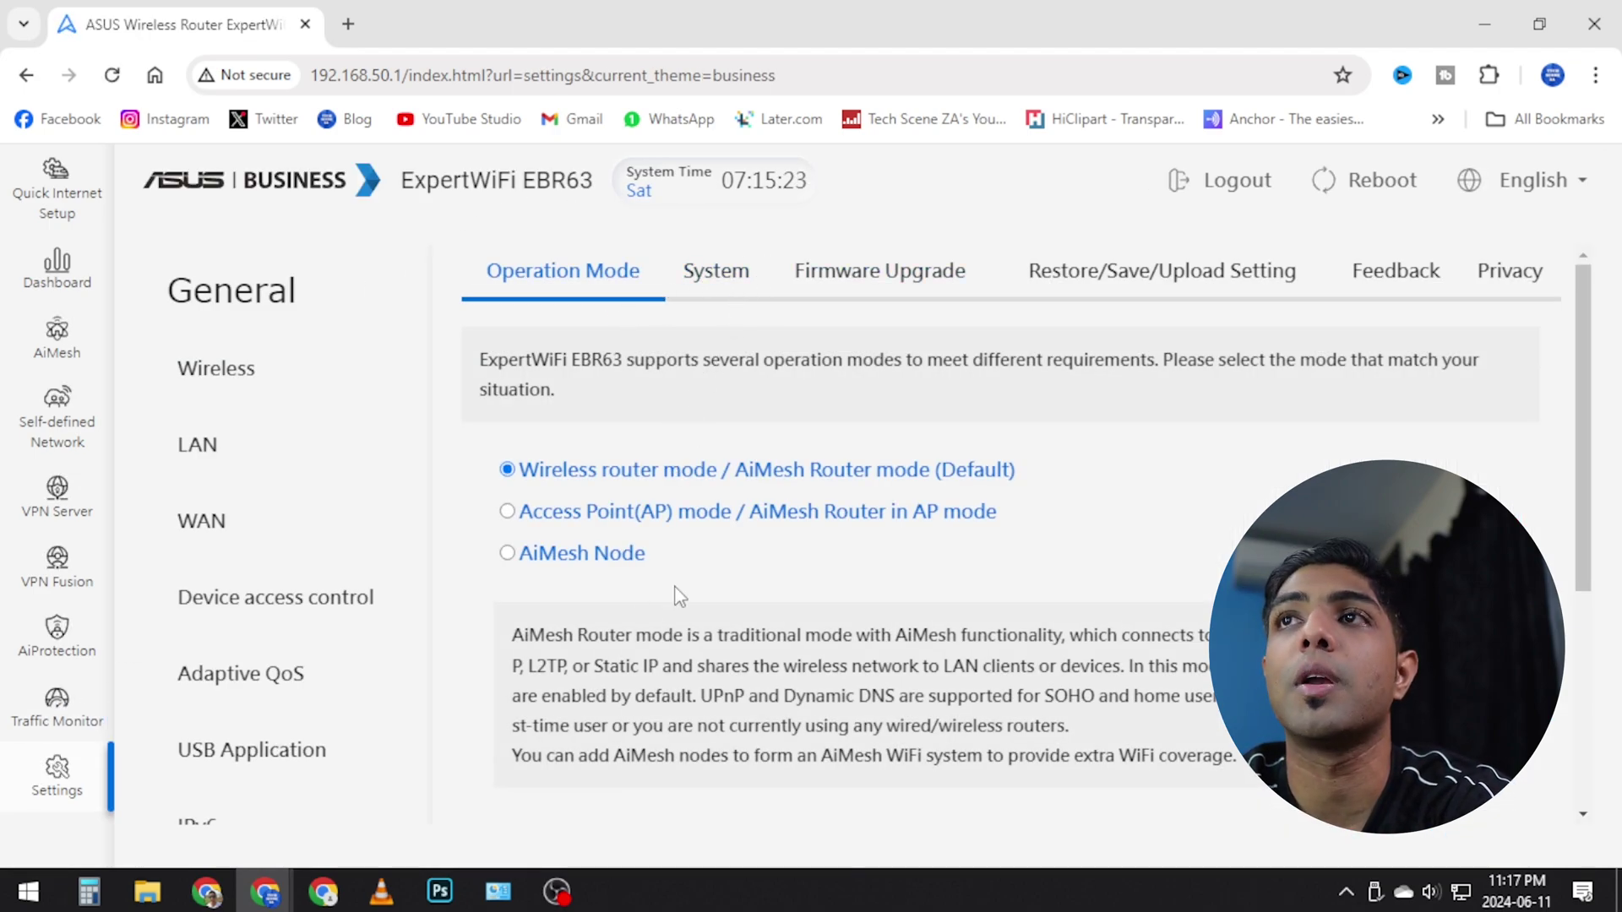
pyautogui.click(723, 284)
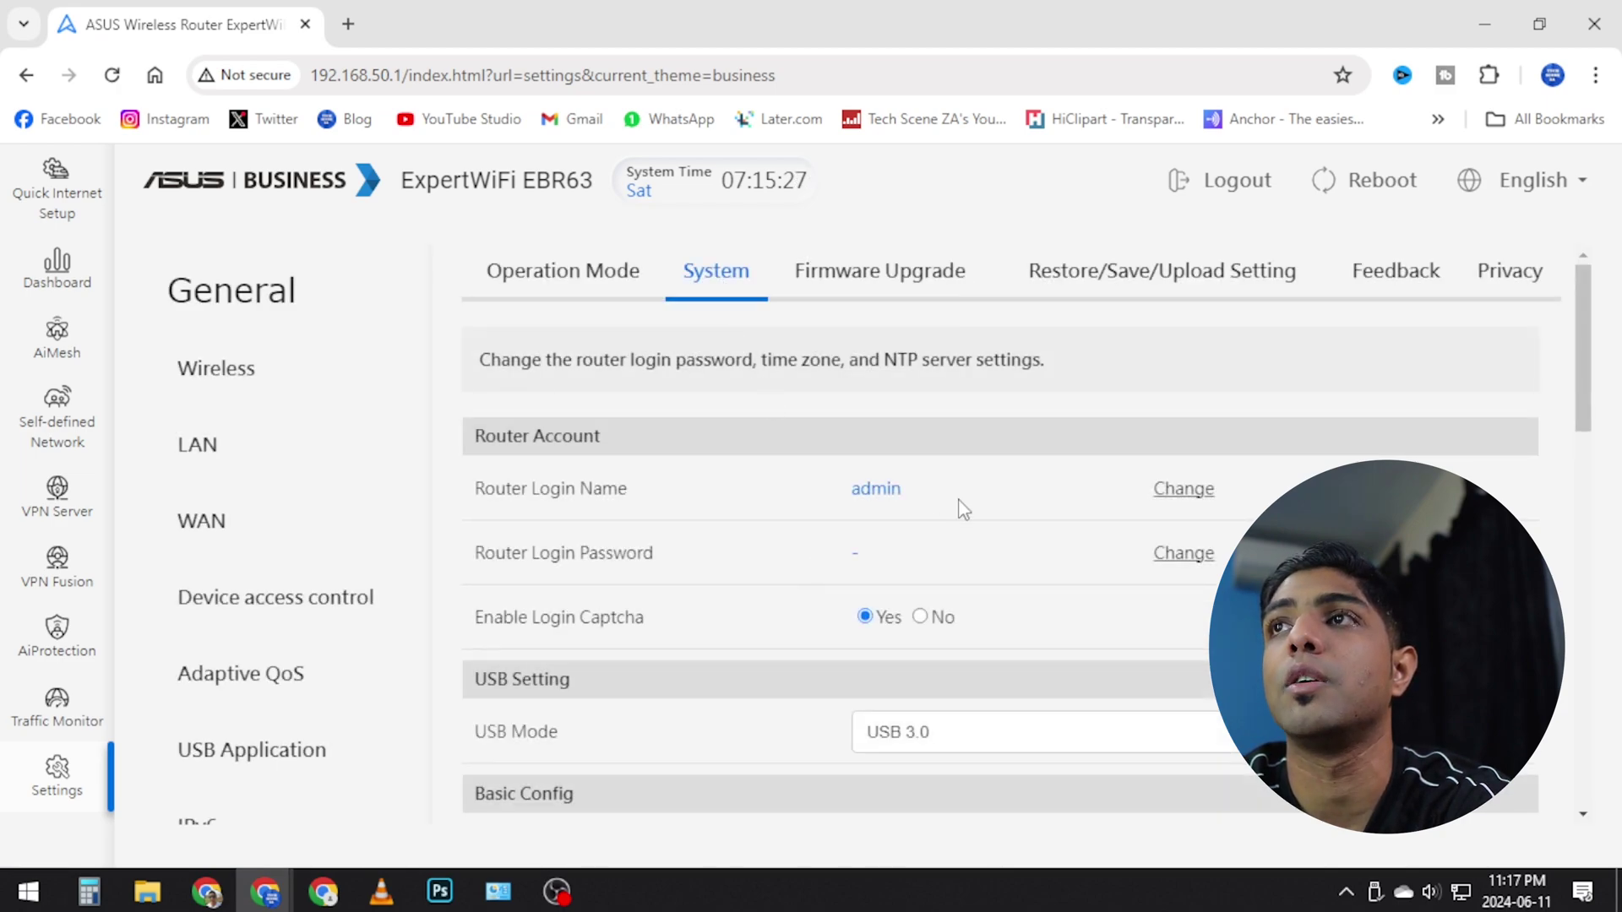
pyautogui.scroll(-3, 675, 598)
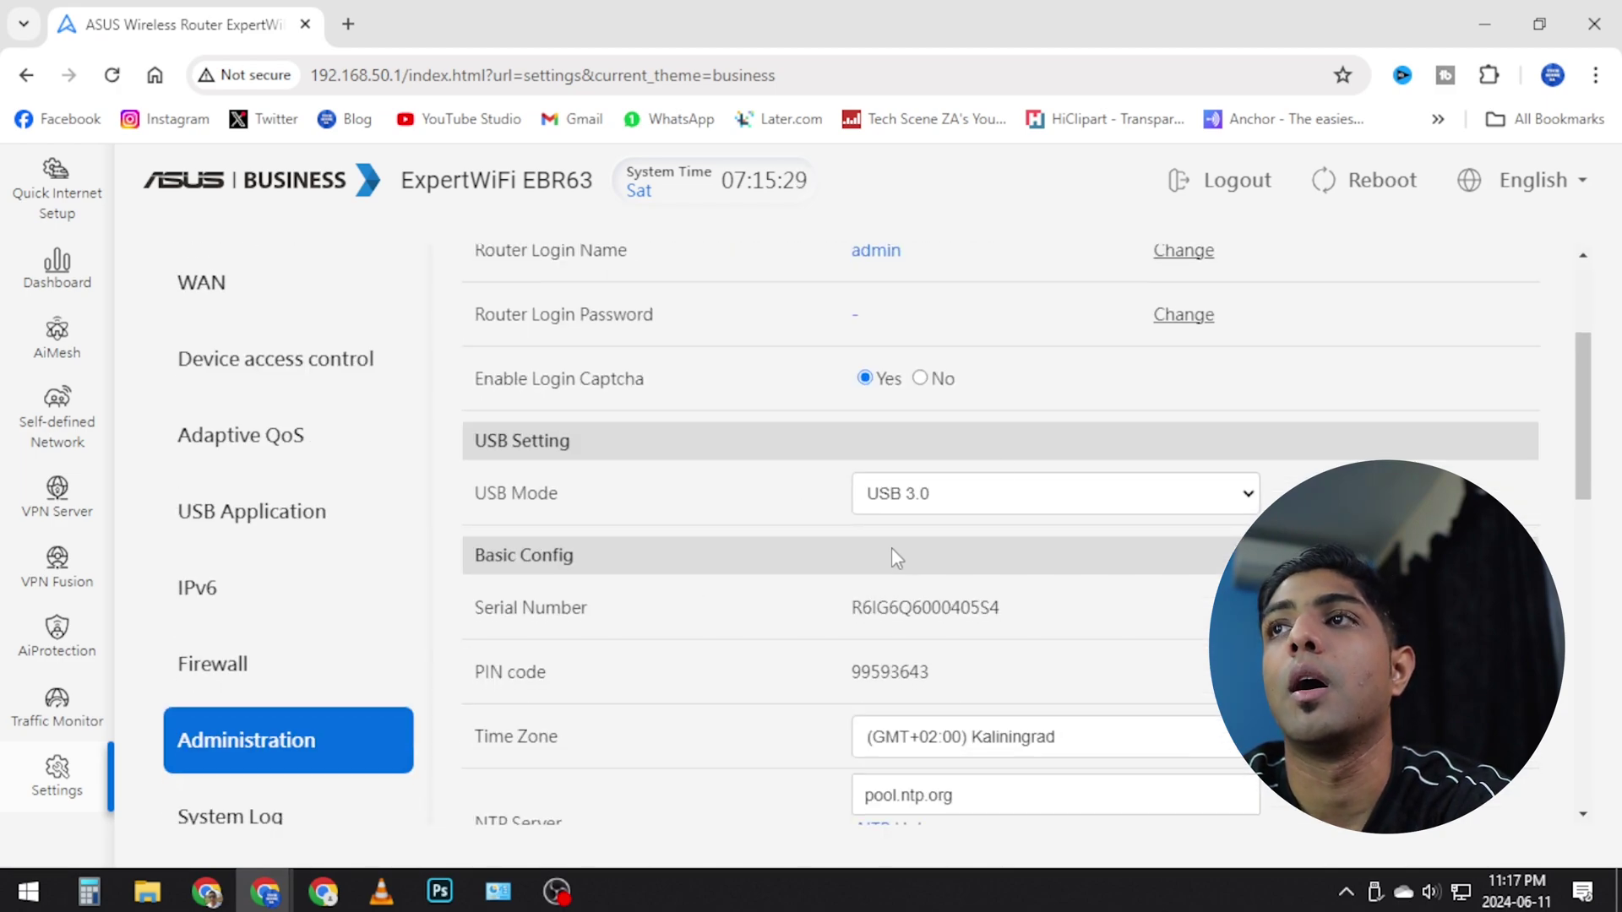
pyautogui.scroll(-5, 941, 742)
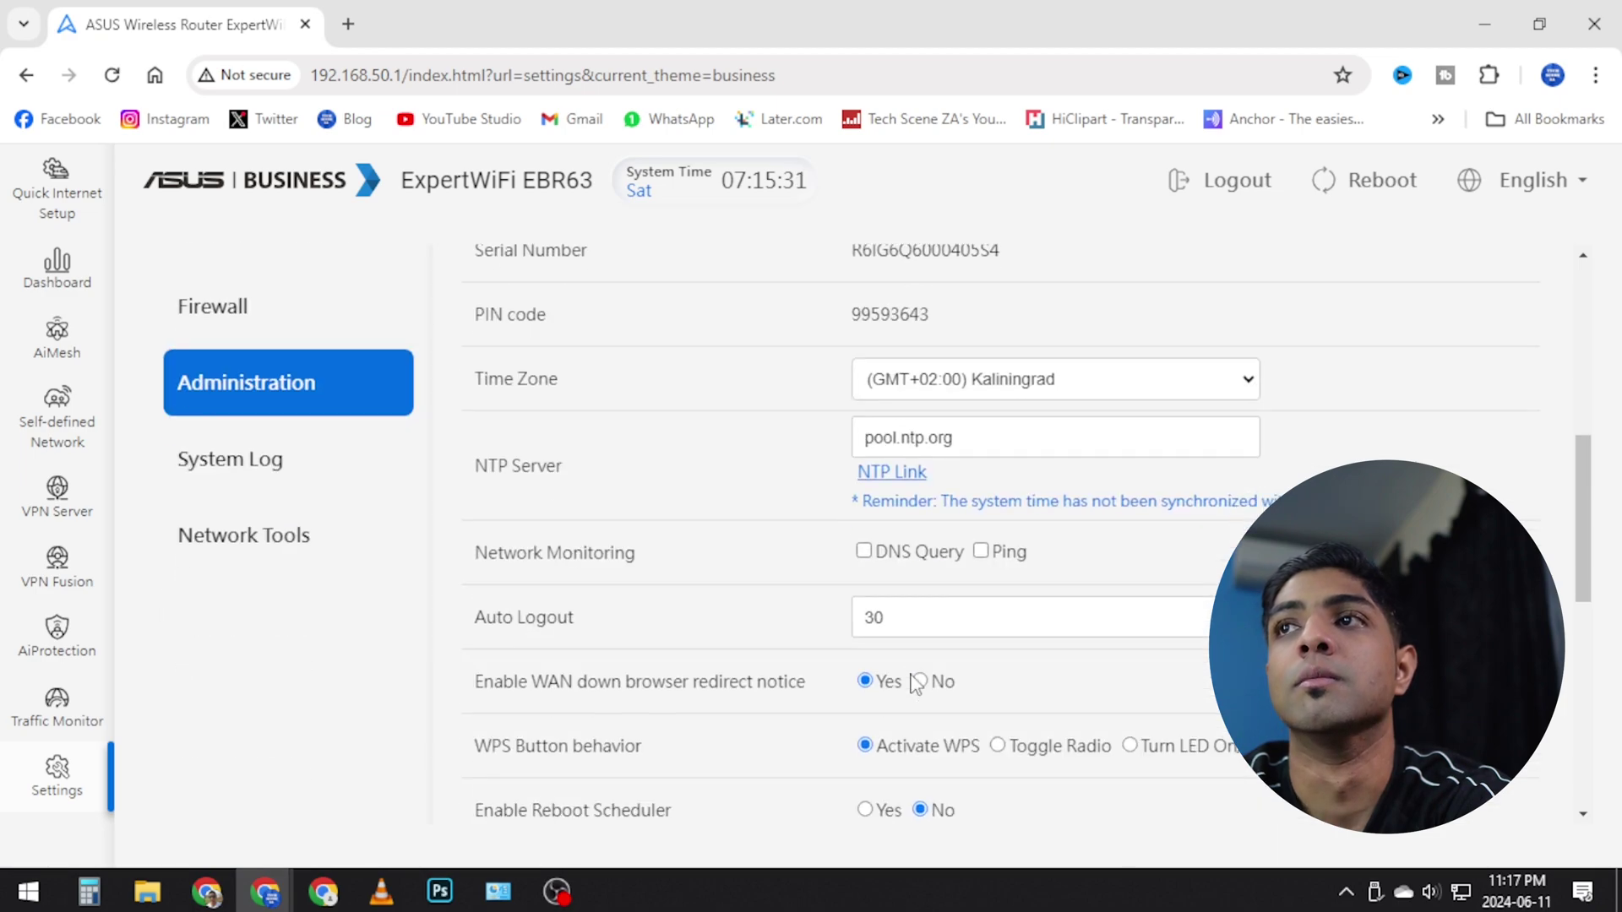
pyautogui.scroll(-3, 974, 656)
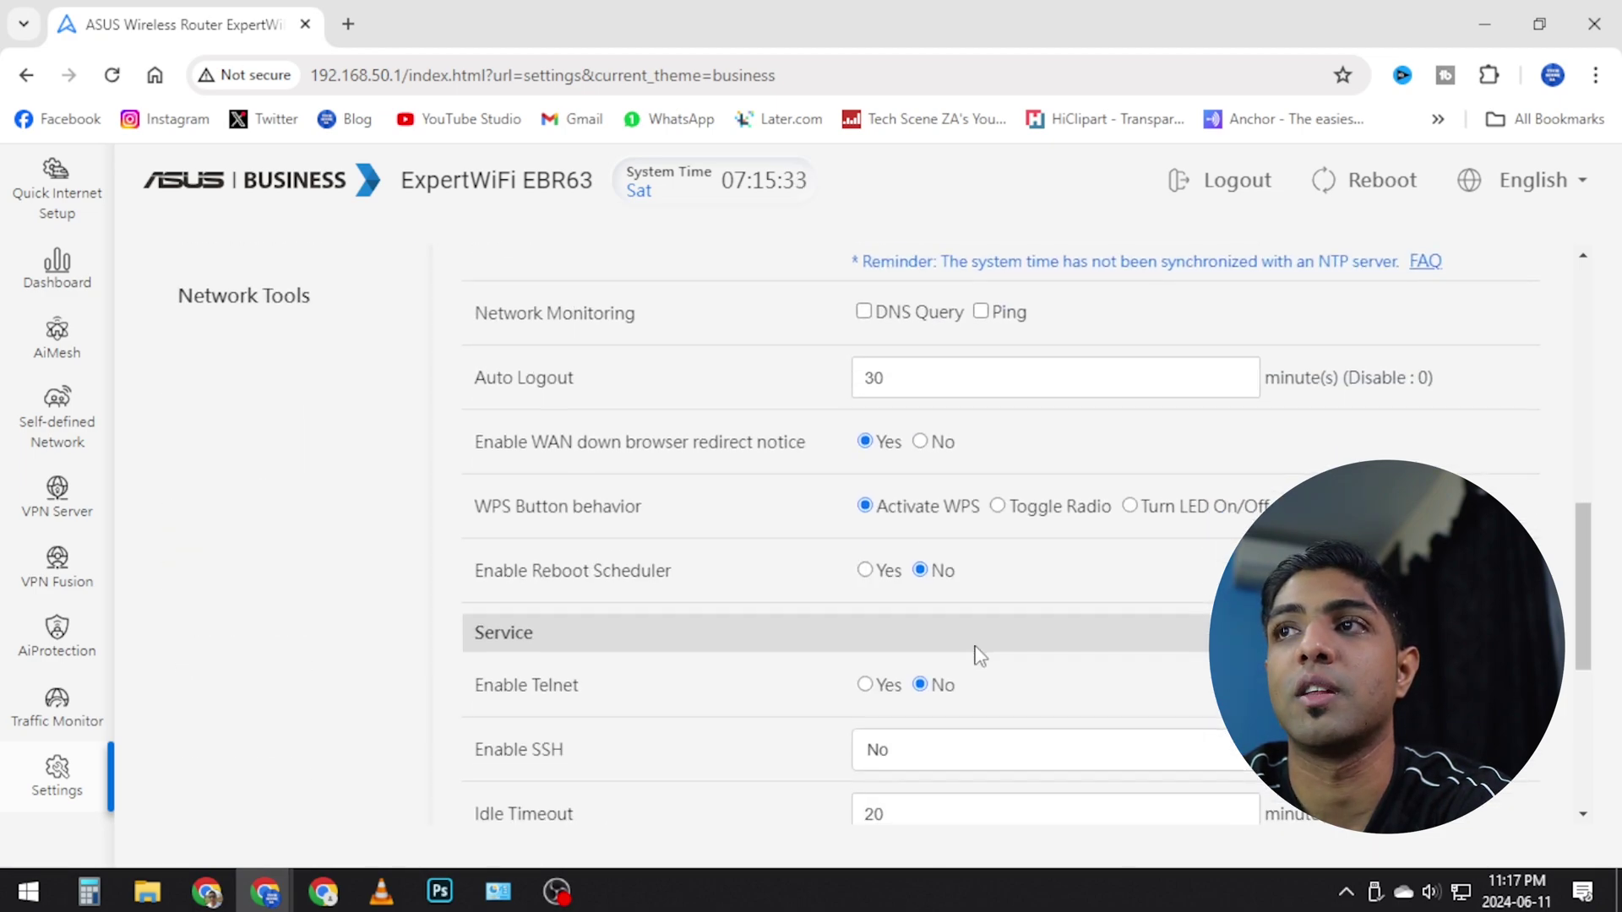
pyautogui.scroll(-3, 978, 656)
pyautogui.scroll(-3, 978, 655)
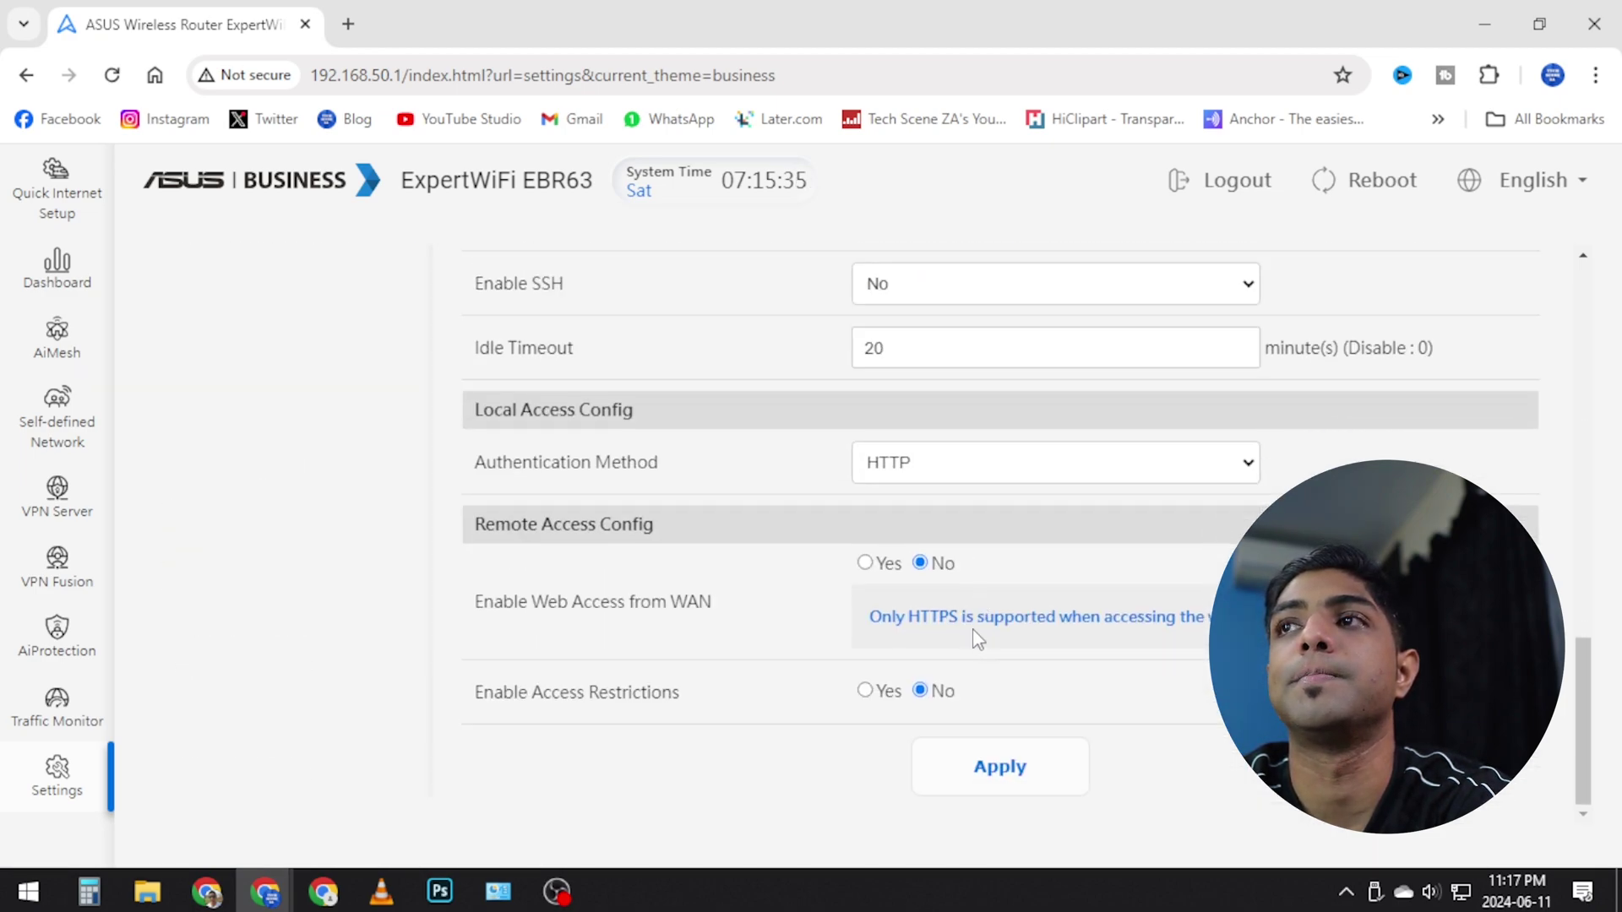
pyautogui.scroll(15, 971, 629)
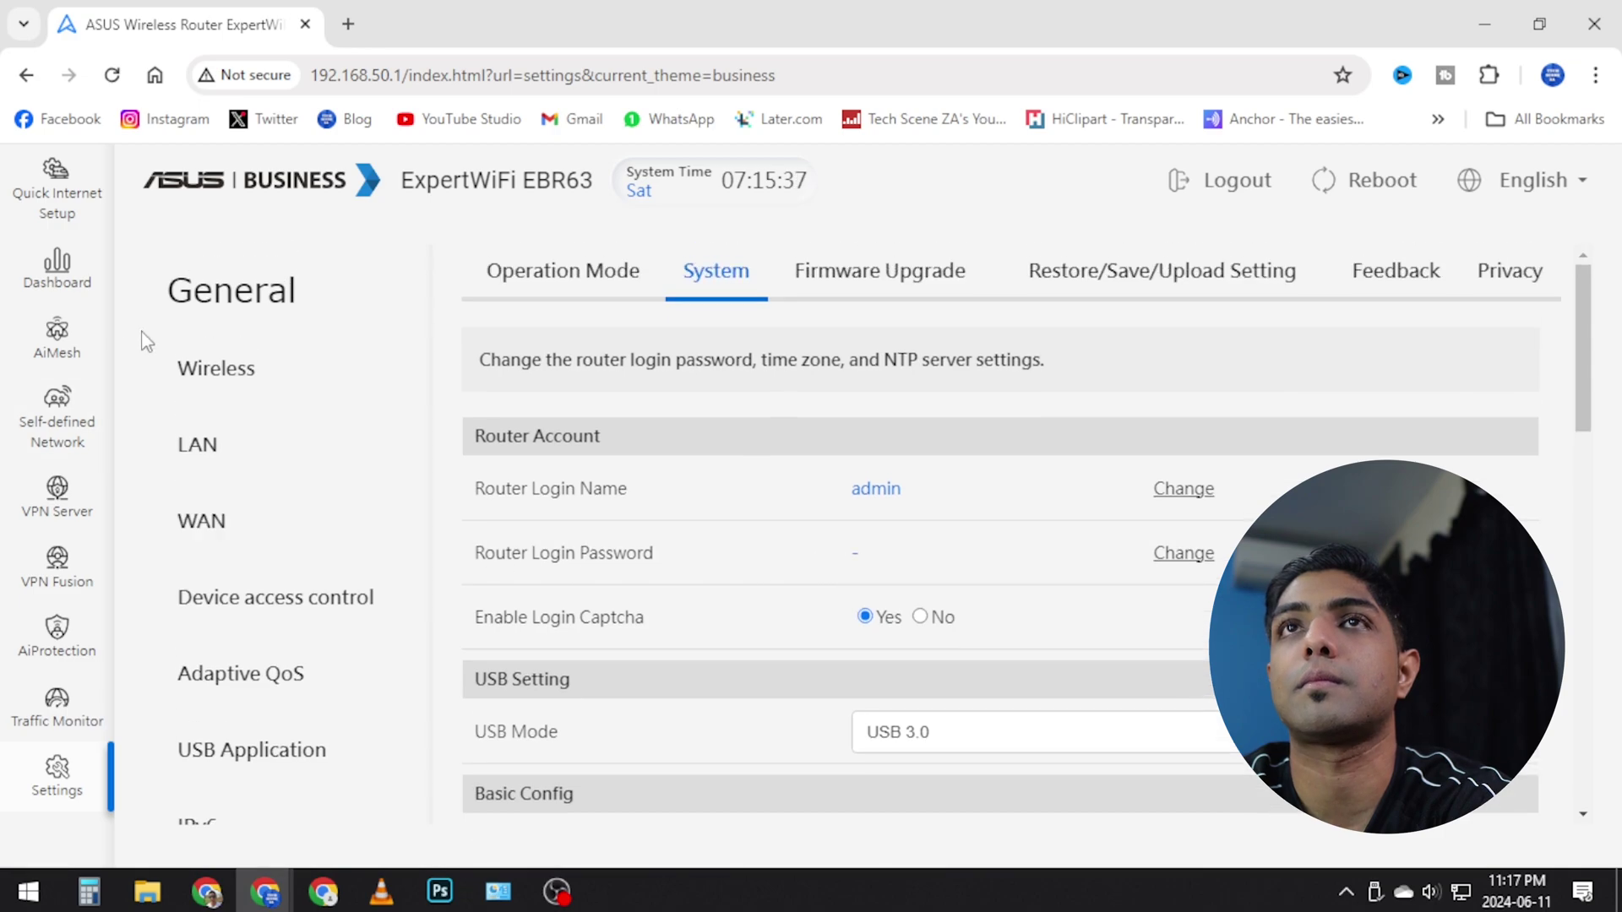
# Check the LAN IP settings and WAN connection page, viewing WAN type choices without changing them
pyautogui.click(245, 372)
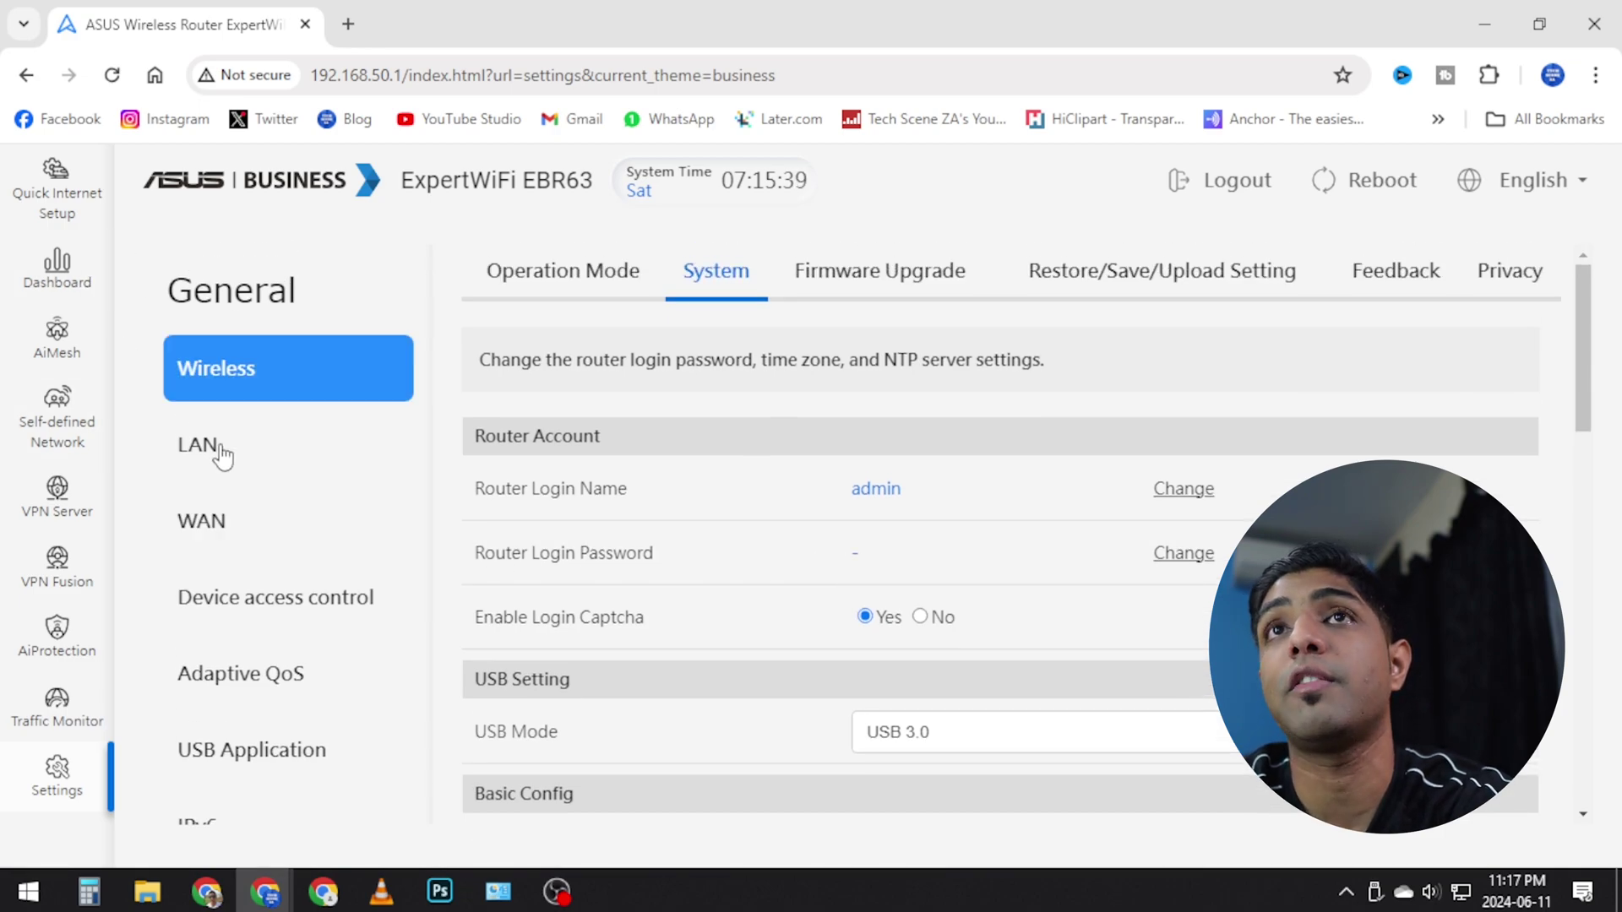
pyautogui.click(223, 457)
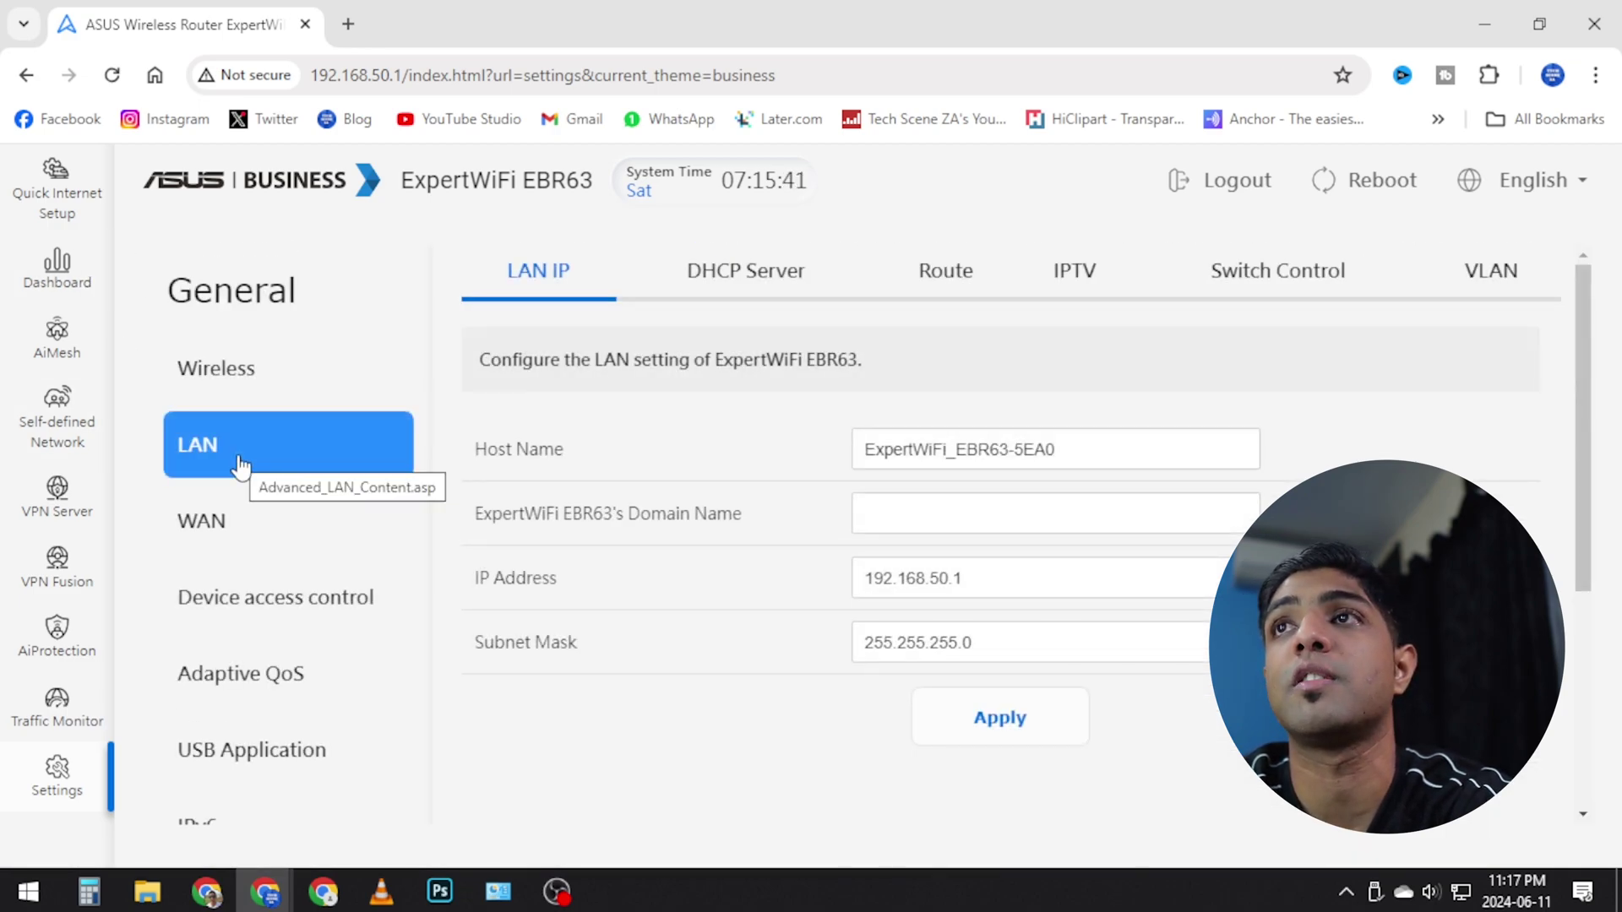
pyautogui.click(225, 531)
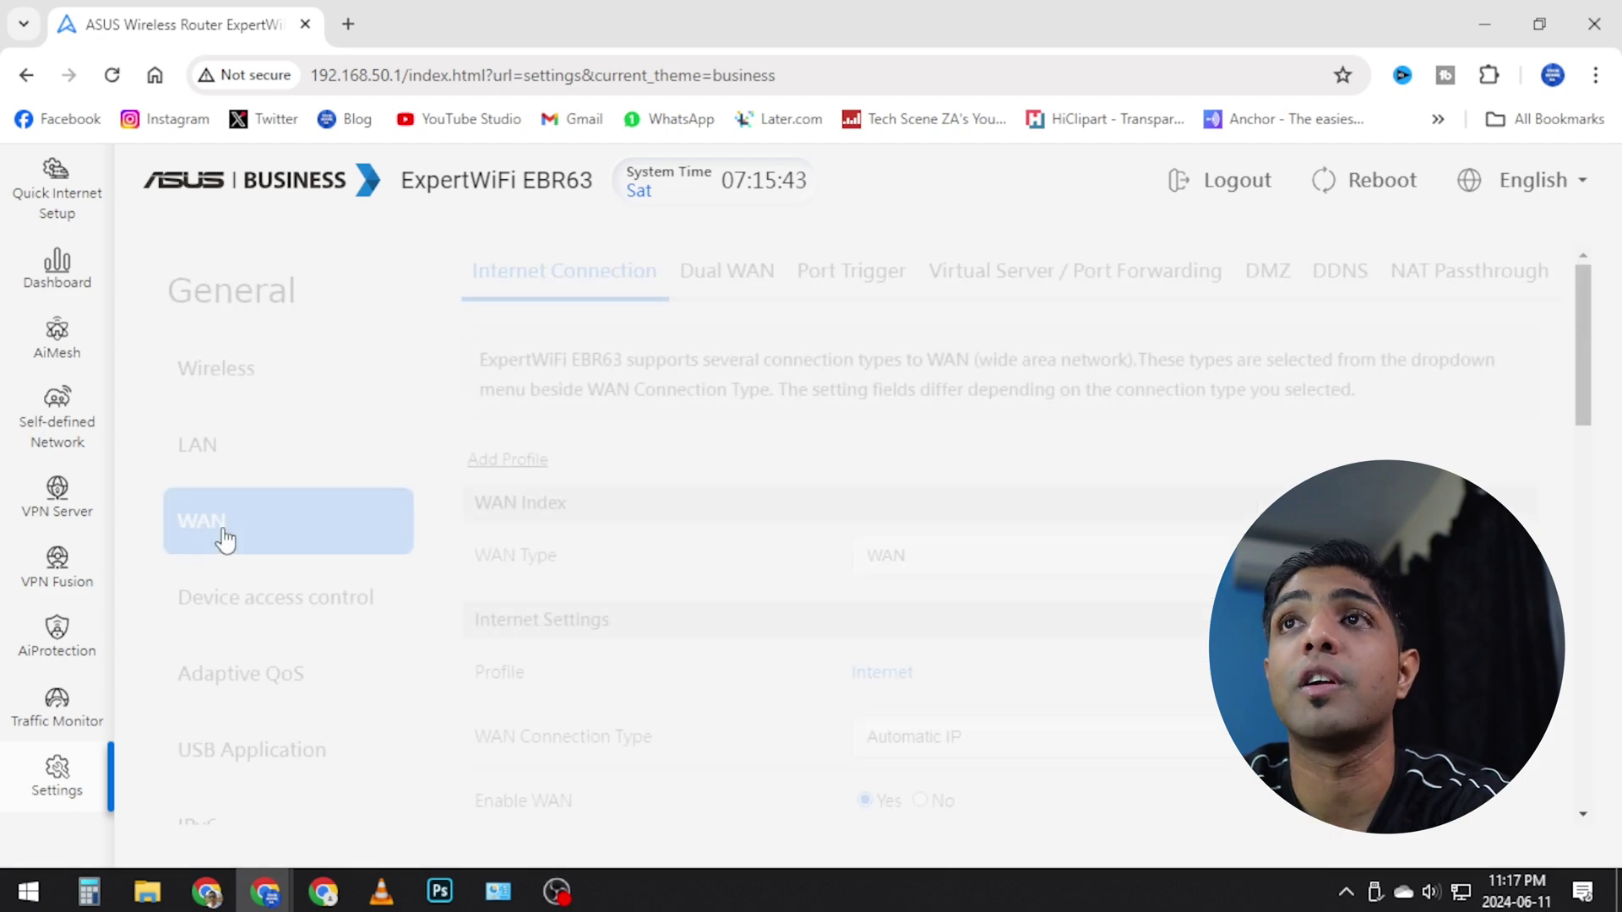
pyautogui.scroll(-2, 1035, 520)
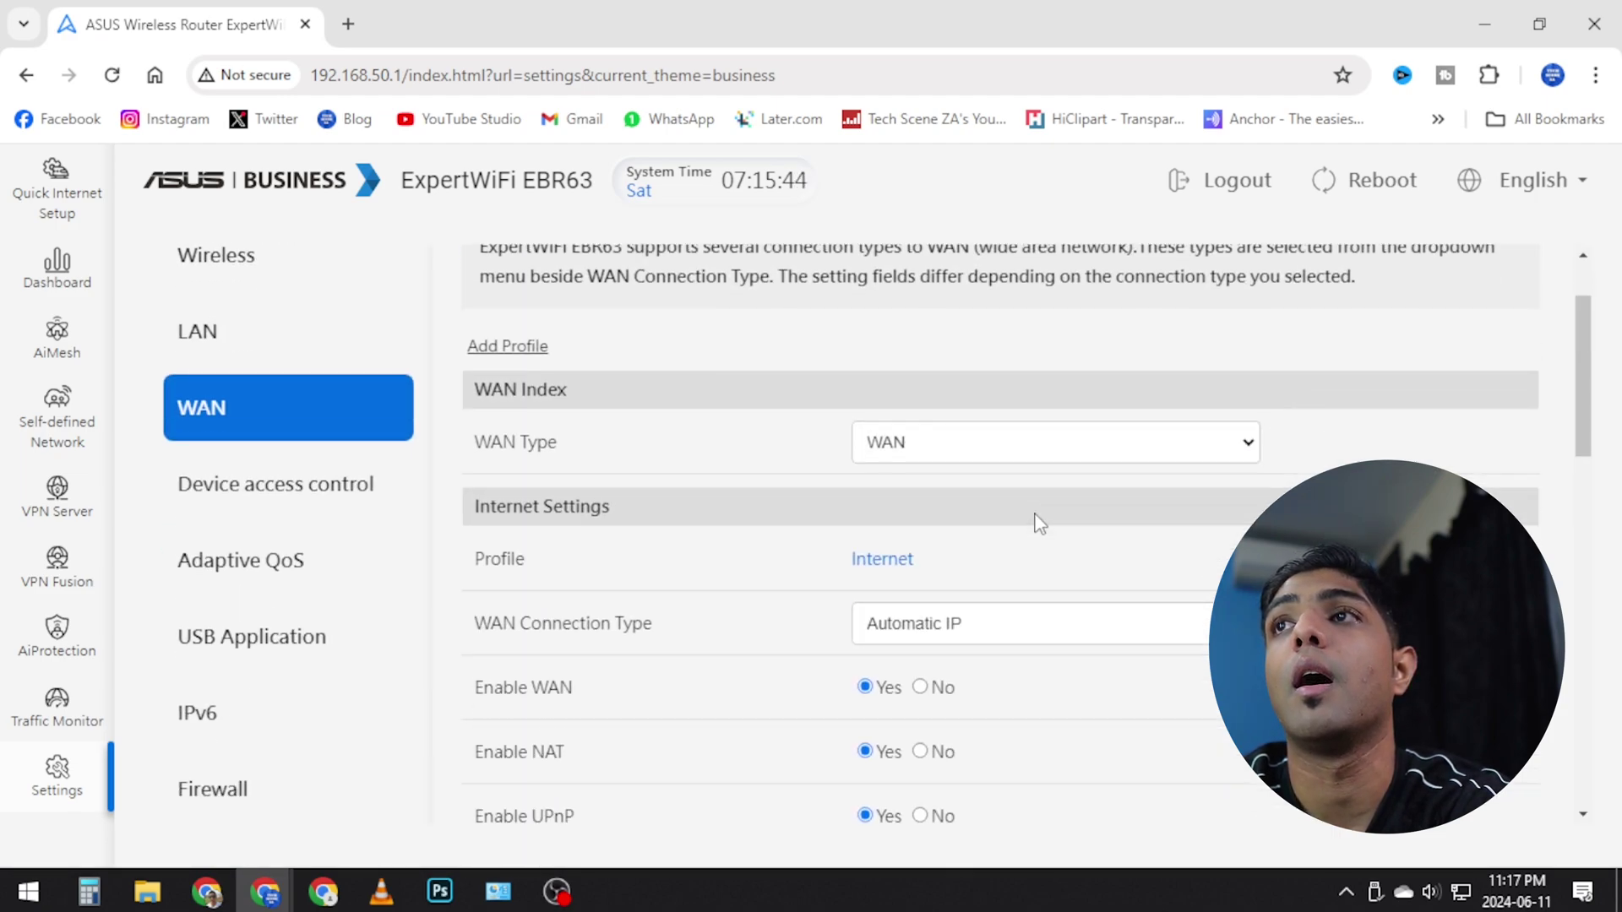
pyautogui.click(1032, 446)
pyautogui.click(1032, 446)
pyautogui.scroll(-2, 505, 609)
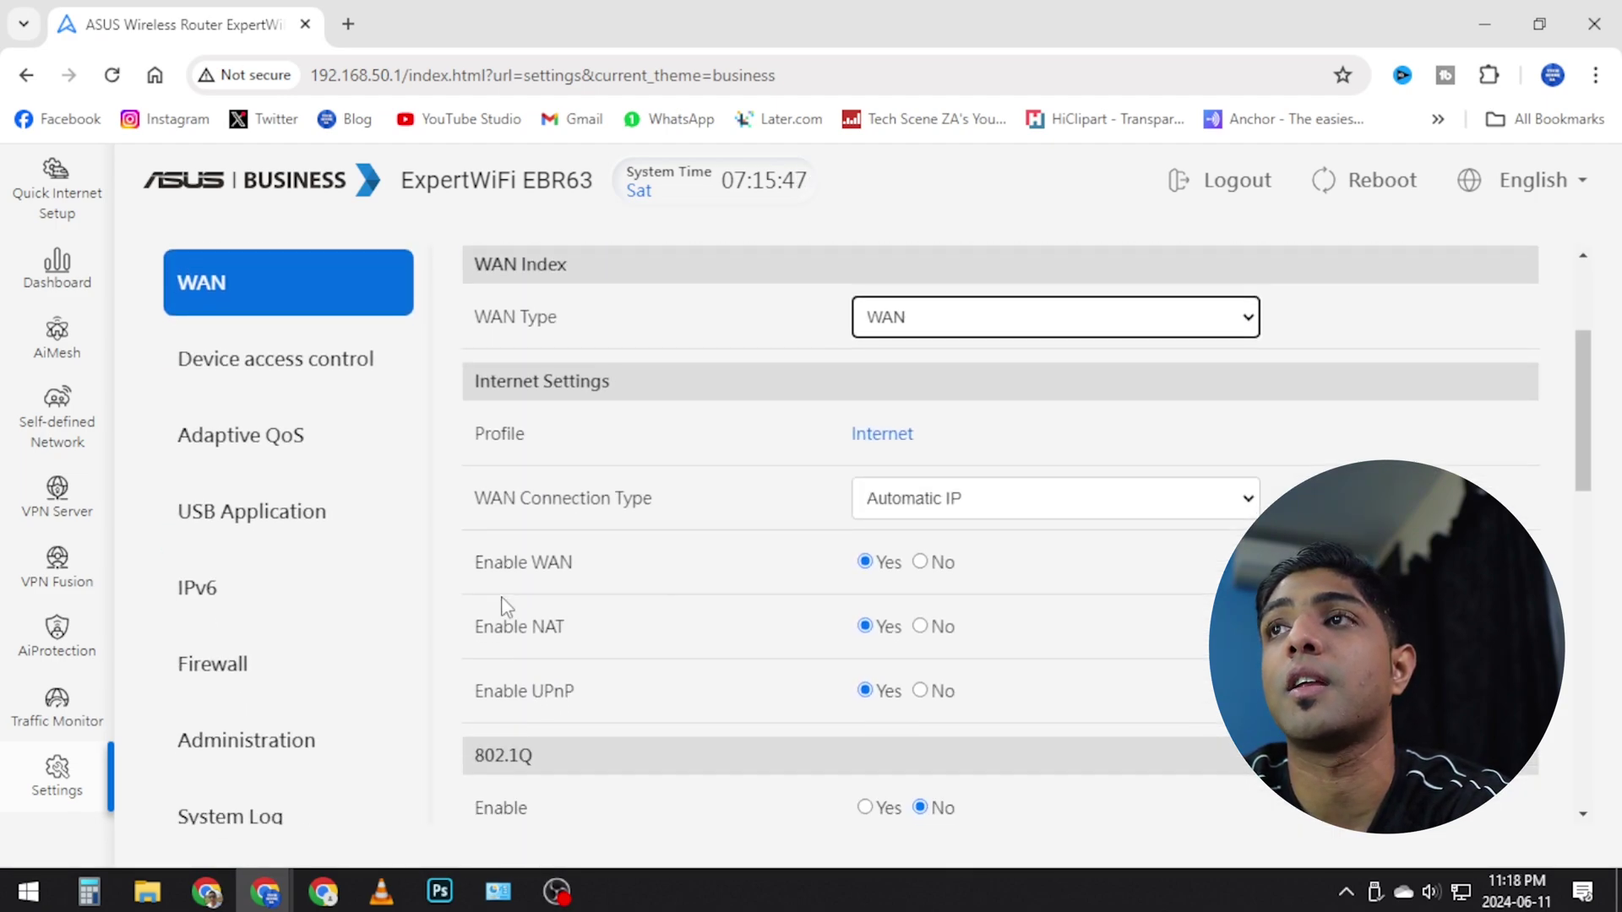
pyautogui.scroll(-7, 504, 608)
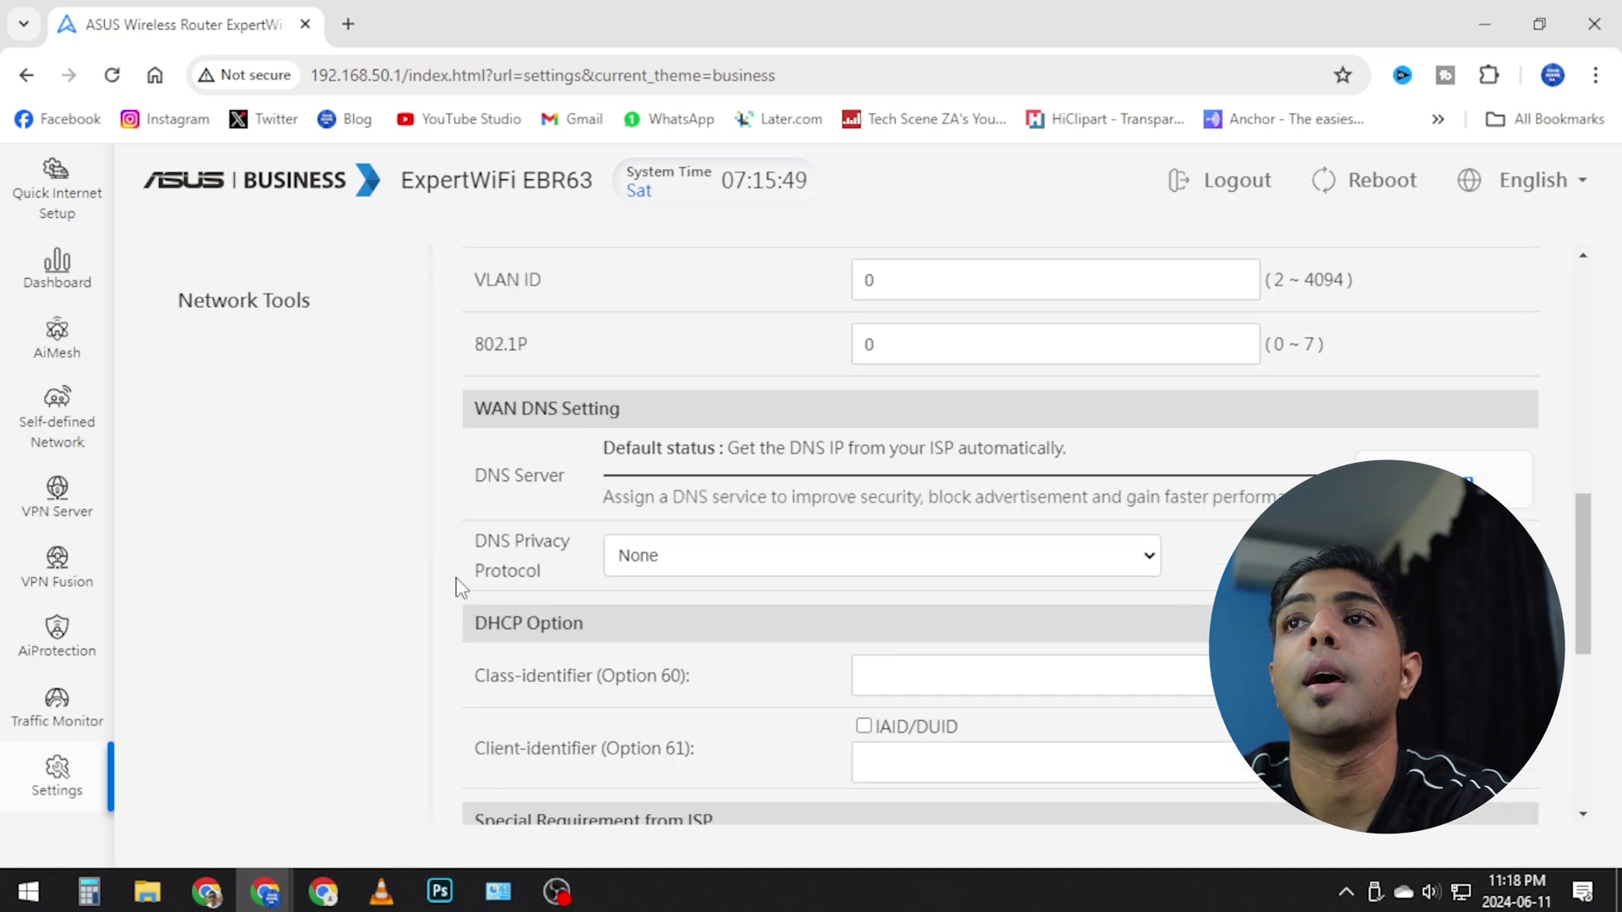
pyautogui.scroll(4, 308, 589)
pyautogui.scroll(3, 306, 589)
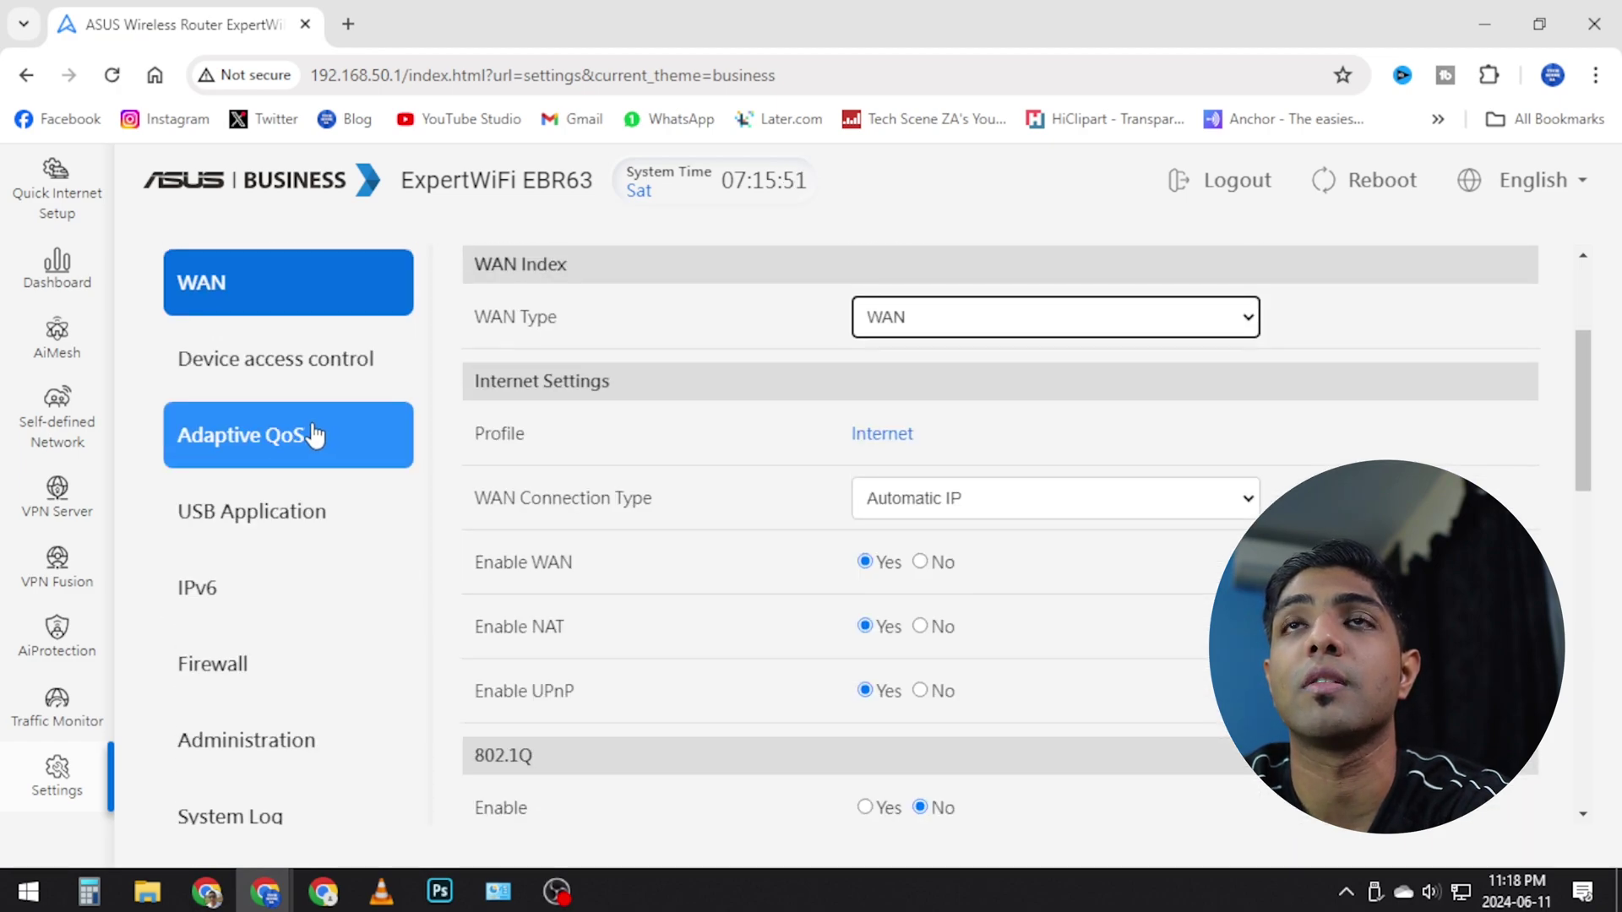
# Look through the Adaptive QoS bandwidth monitor and the Network Tools diagnostics pages
pyautogui.click(309, 440)
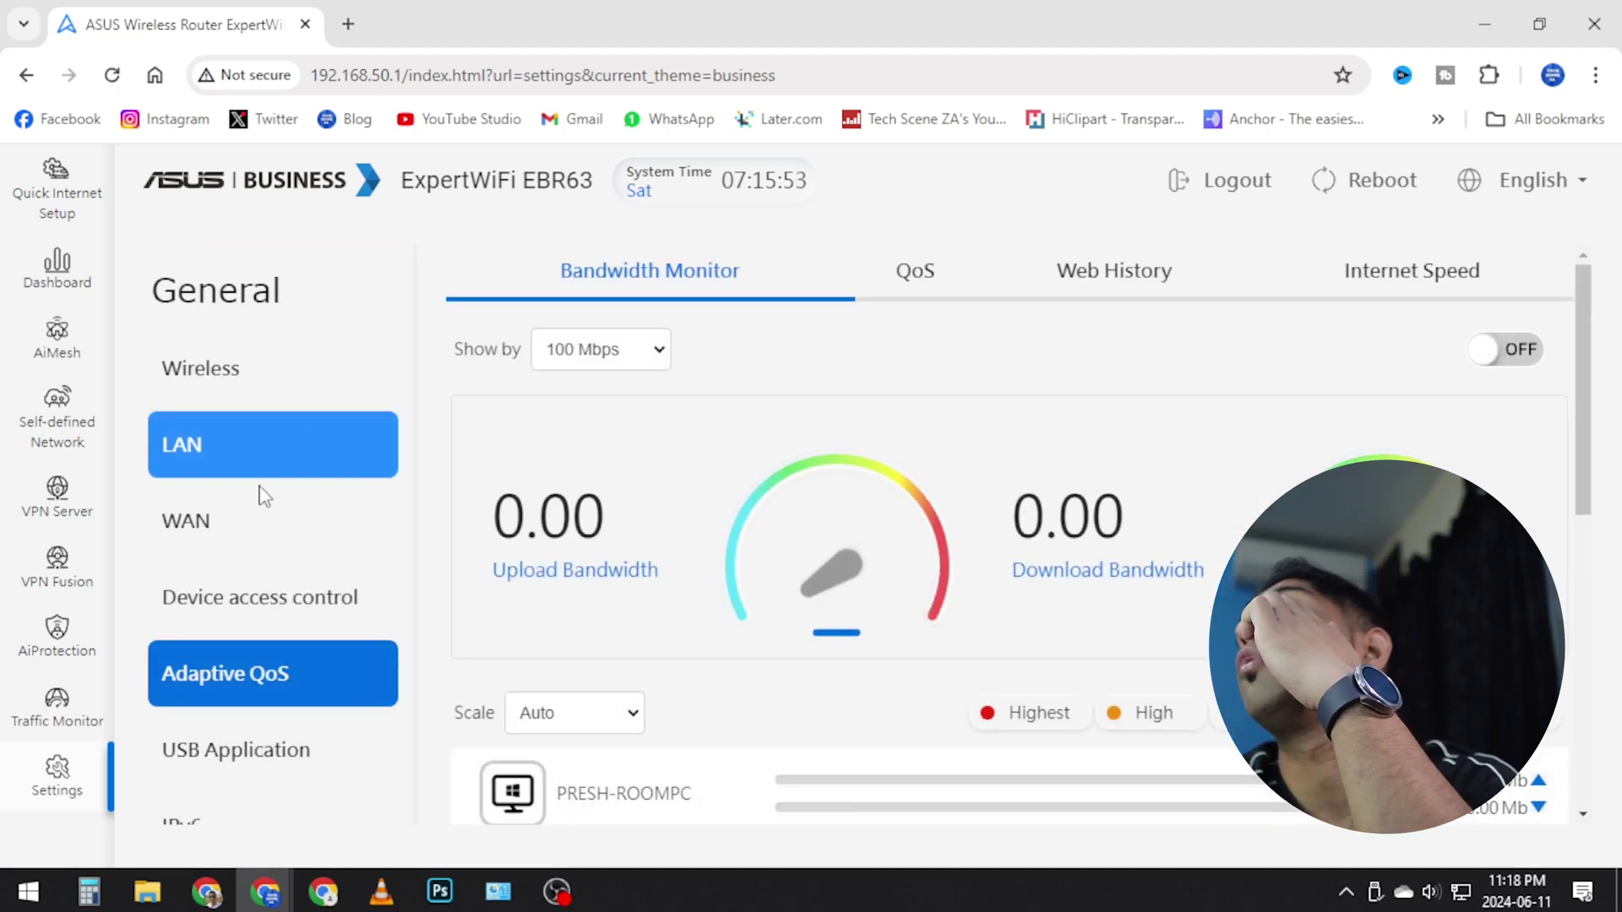
pyautogui.scroll(-7, 500, 642)
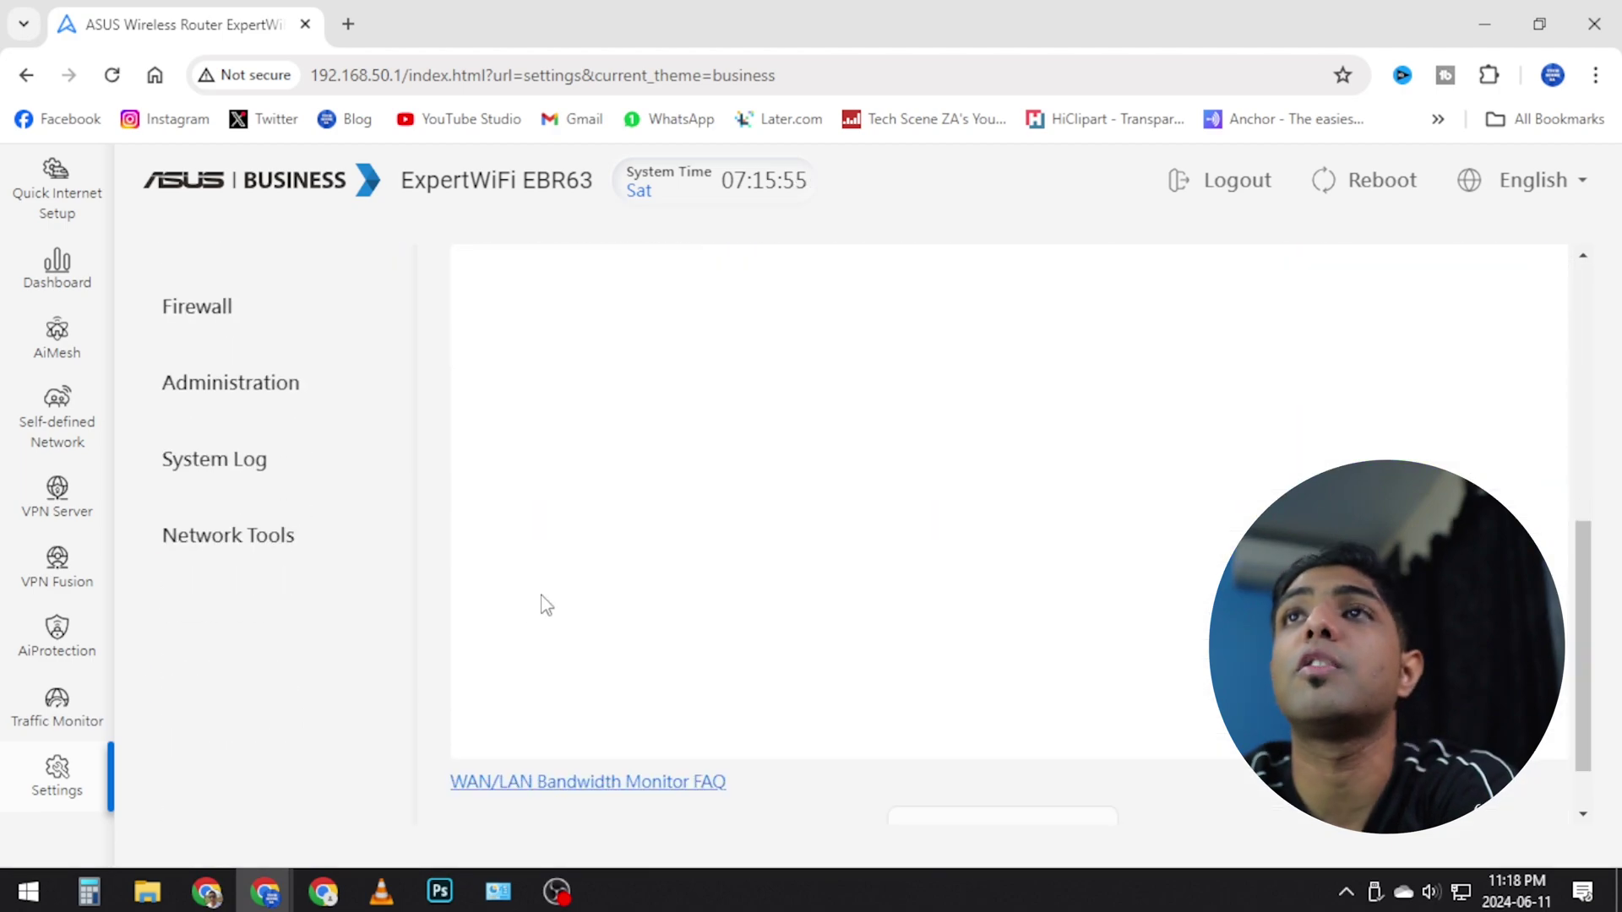
pyautogui.scroll(5, 535, 616)
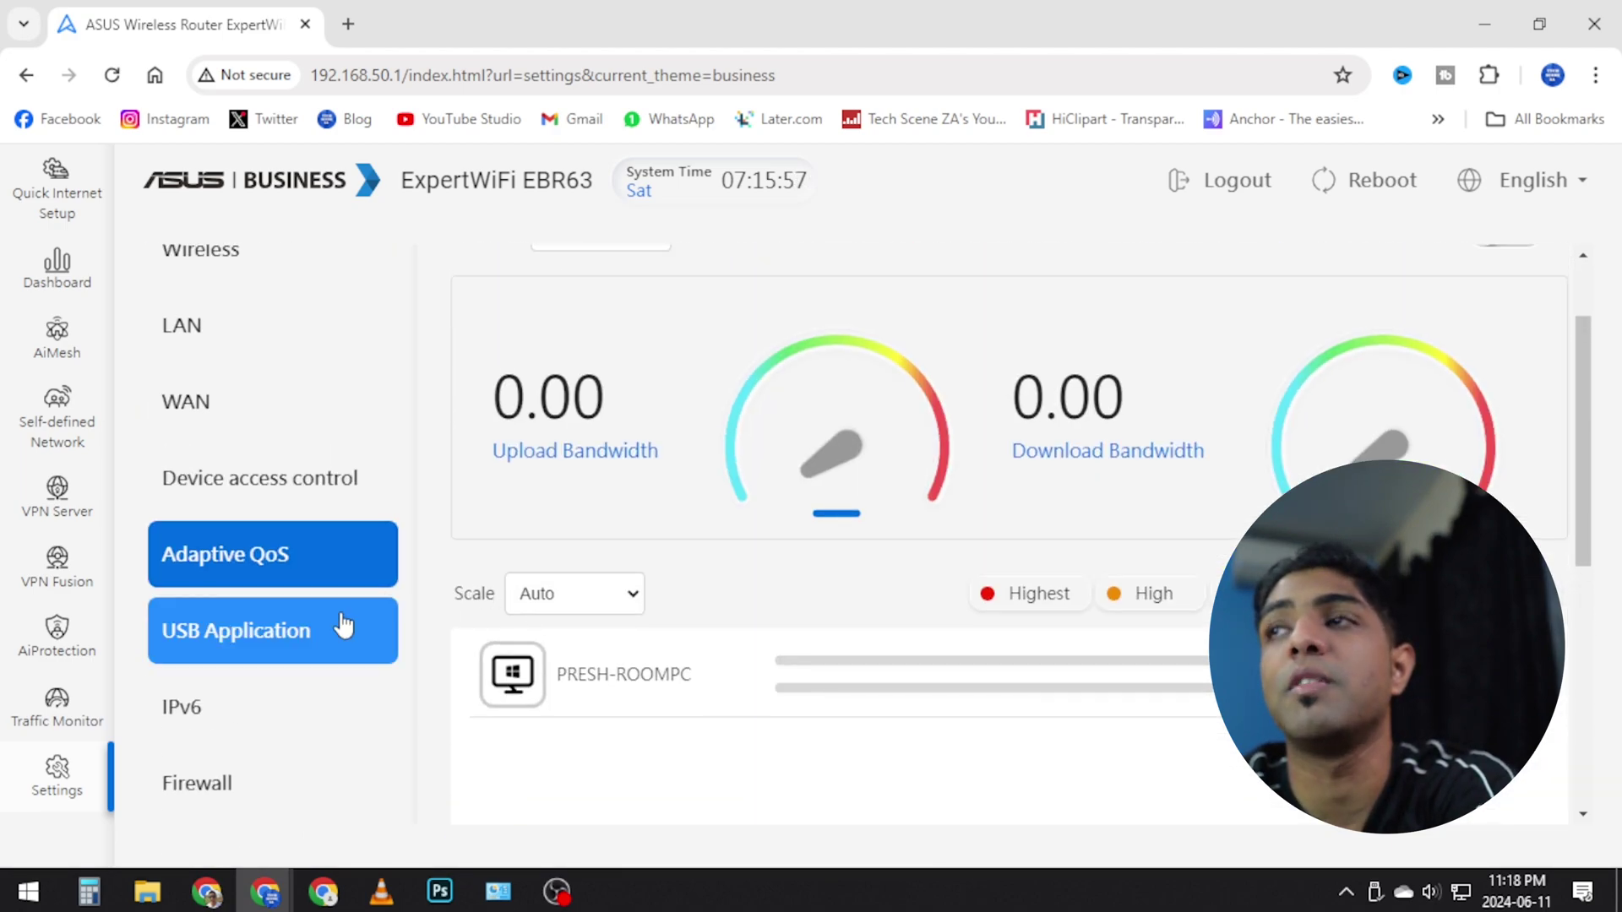
pyautogui.scroll(-4, 226, 650)
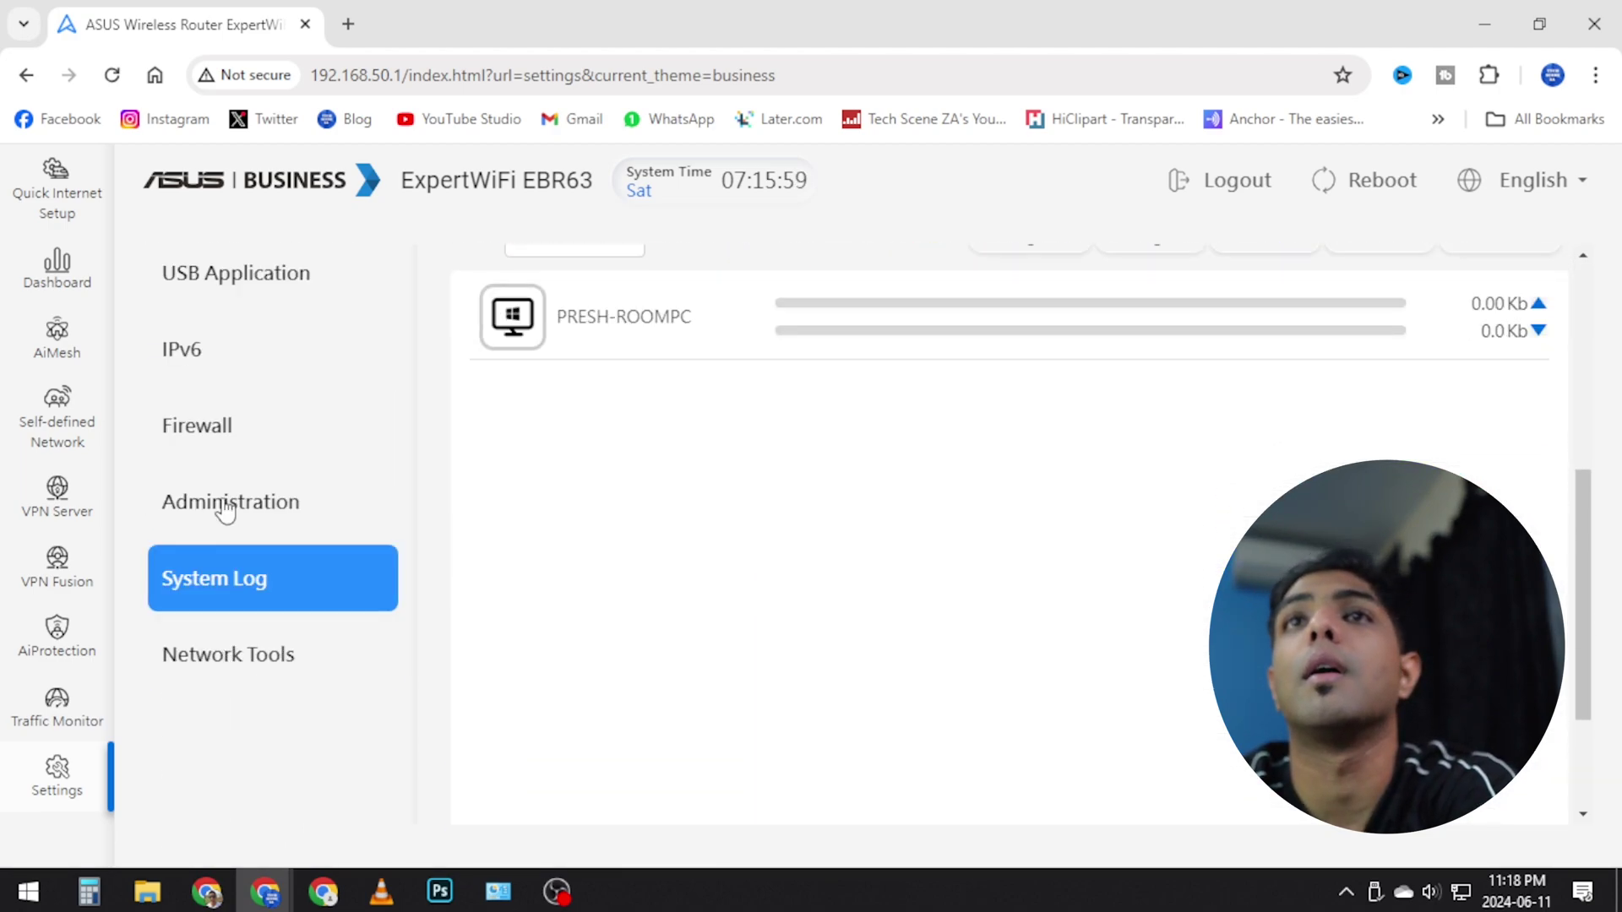
pyautogui.click(319, 649)
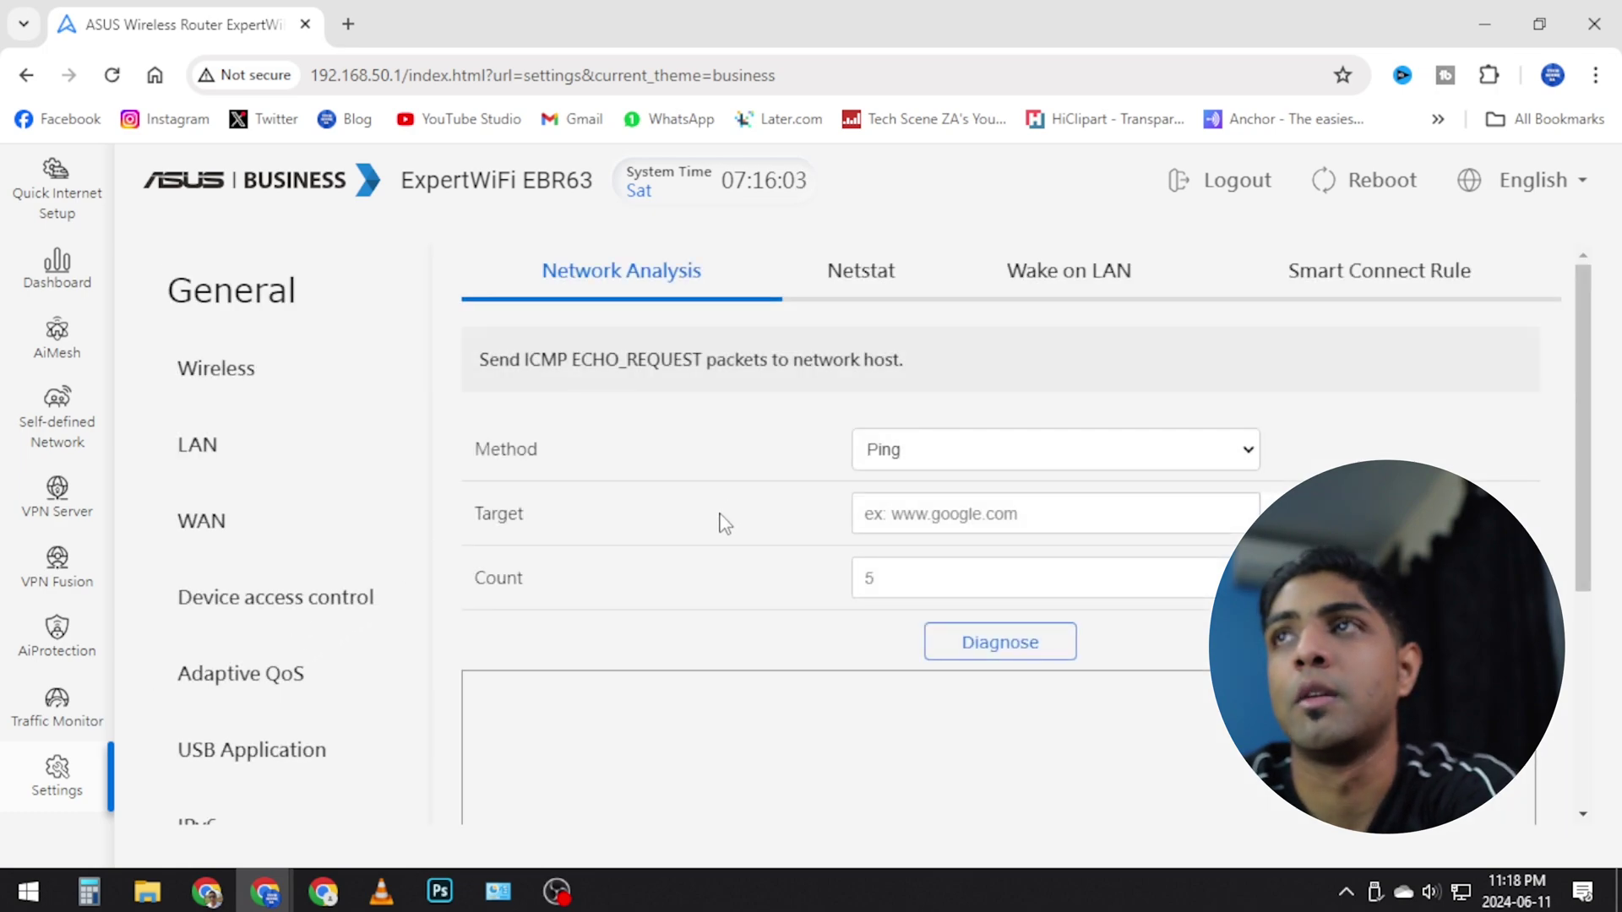
pyautogui.scroll(-4, 718, 524)
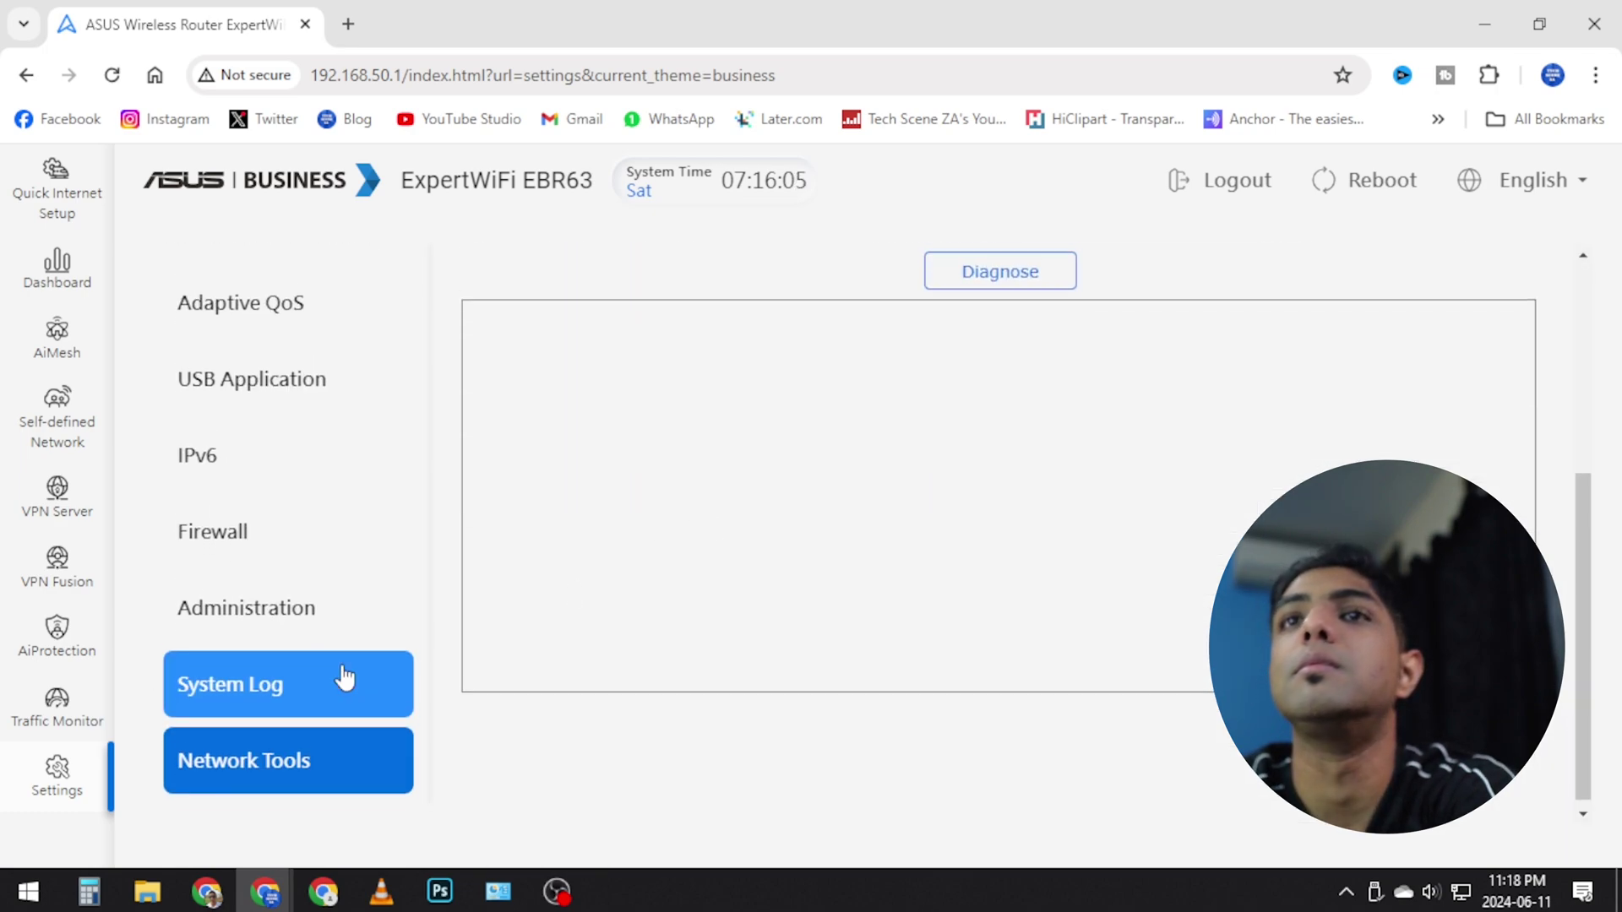
pyautogui.scroll(8, 342, 676)
# Browse the Wireless Professional tab's 2.4 GHz options, including RTS Threshold 2347 and Beacon Interval 100
pyautogui.click(237, 379)
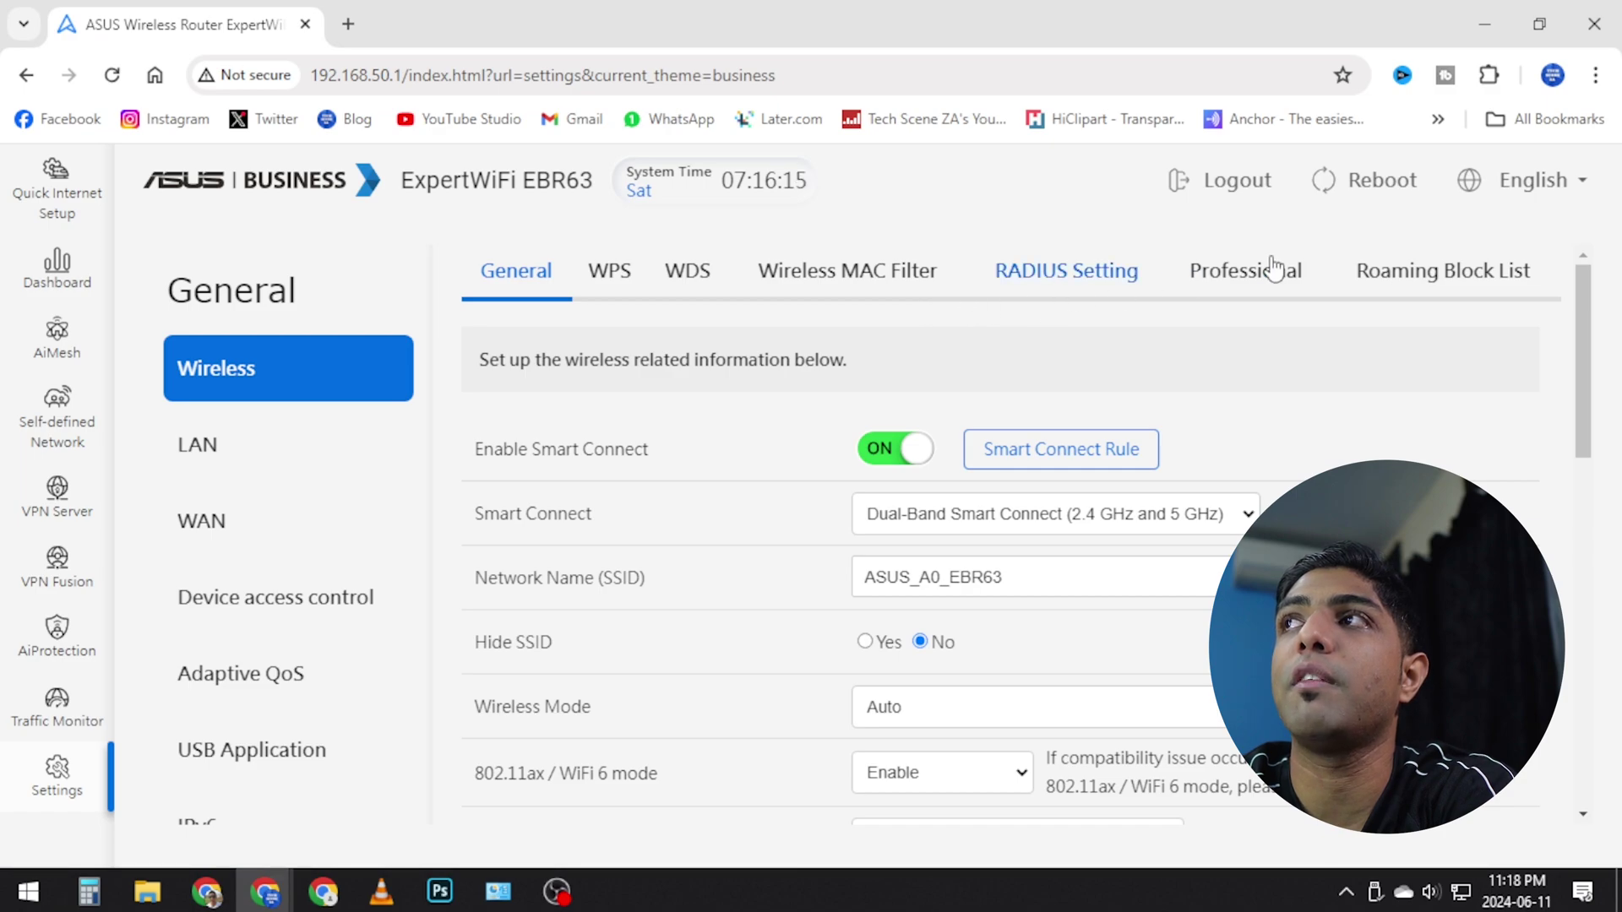
pyautogui.click(1296, 268)
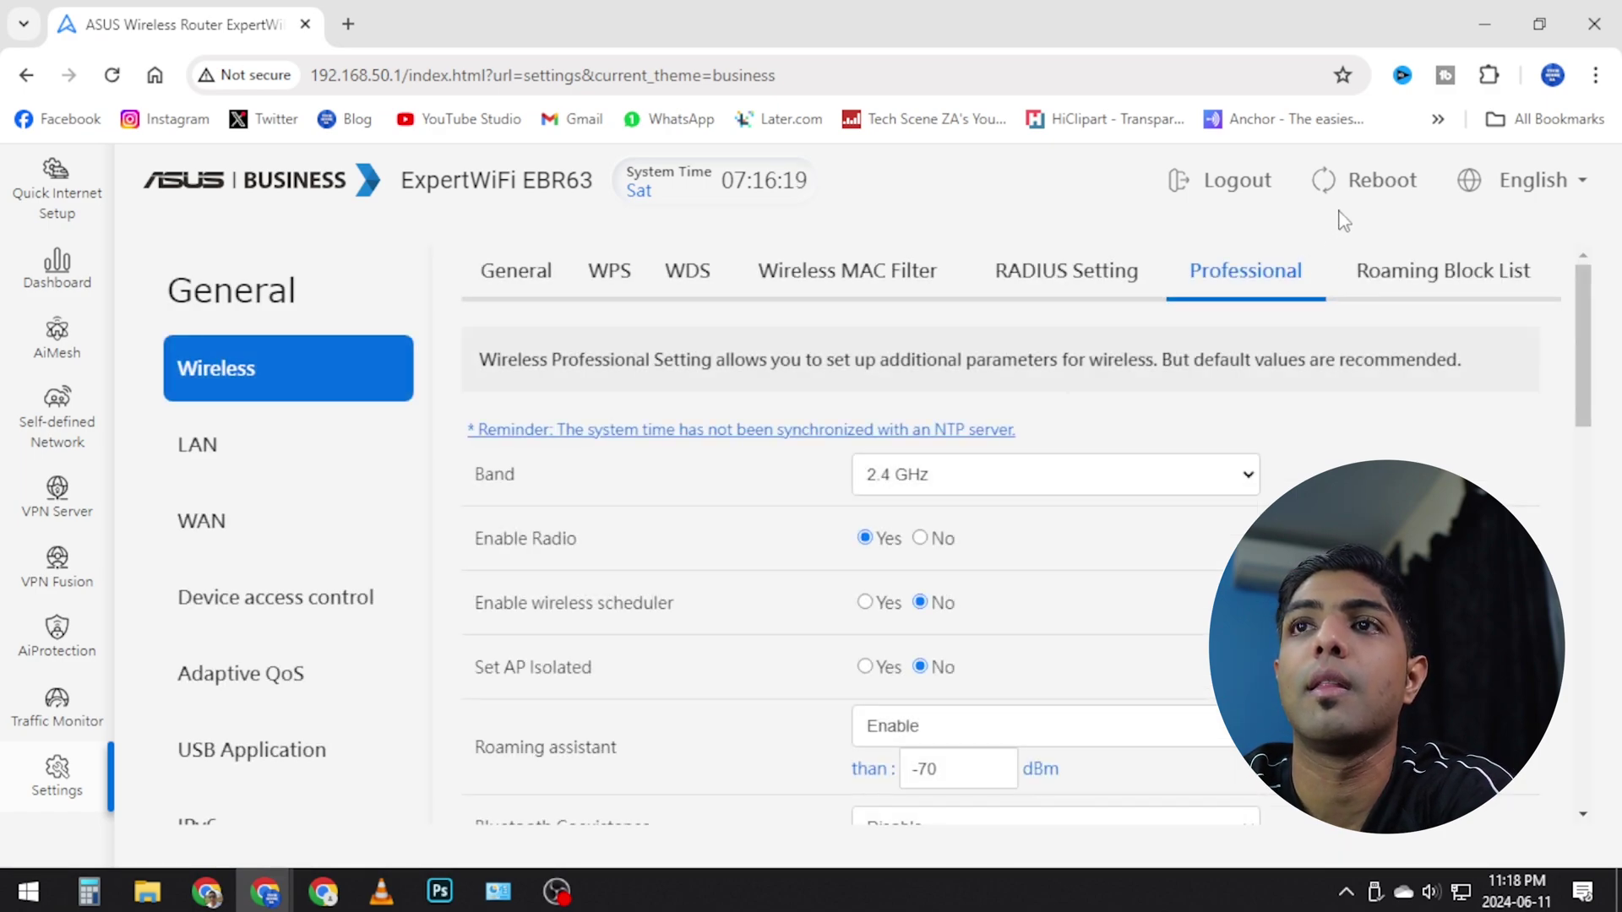
pyautogui.scroll(-5, 1069, 644)
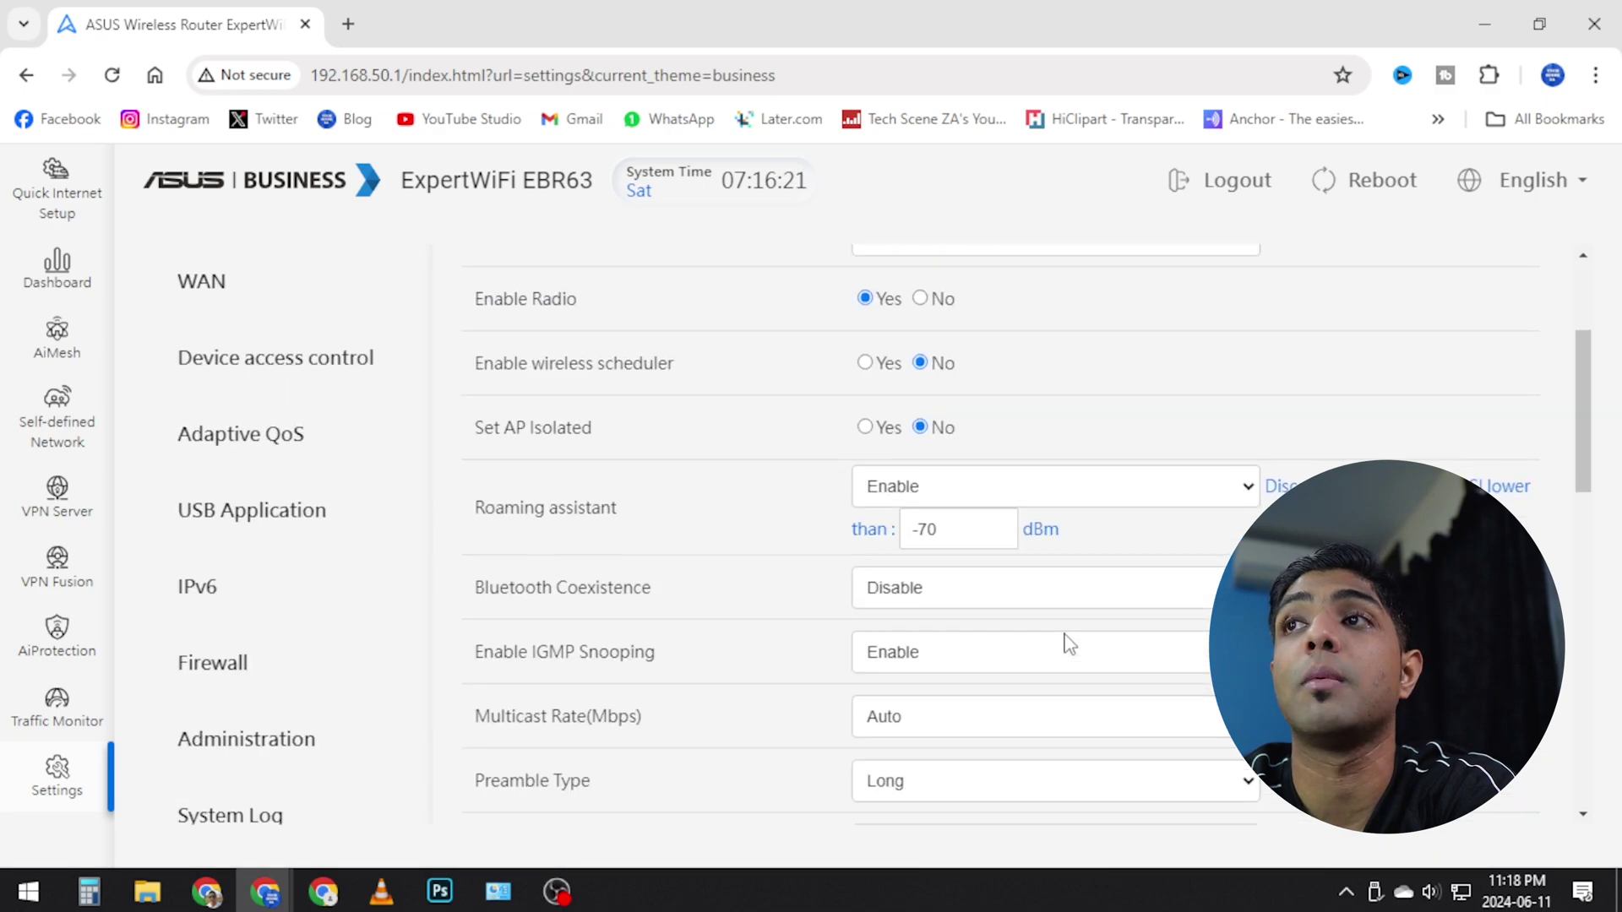
pyautogui.scroll(-3, 1069, 644)
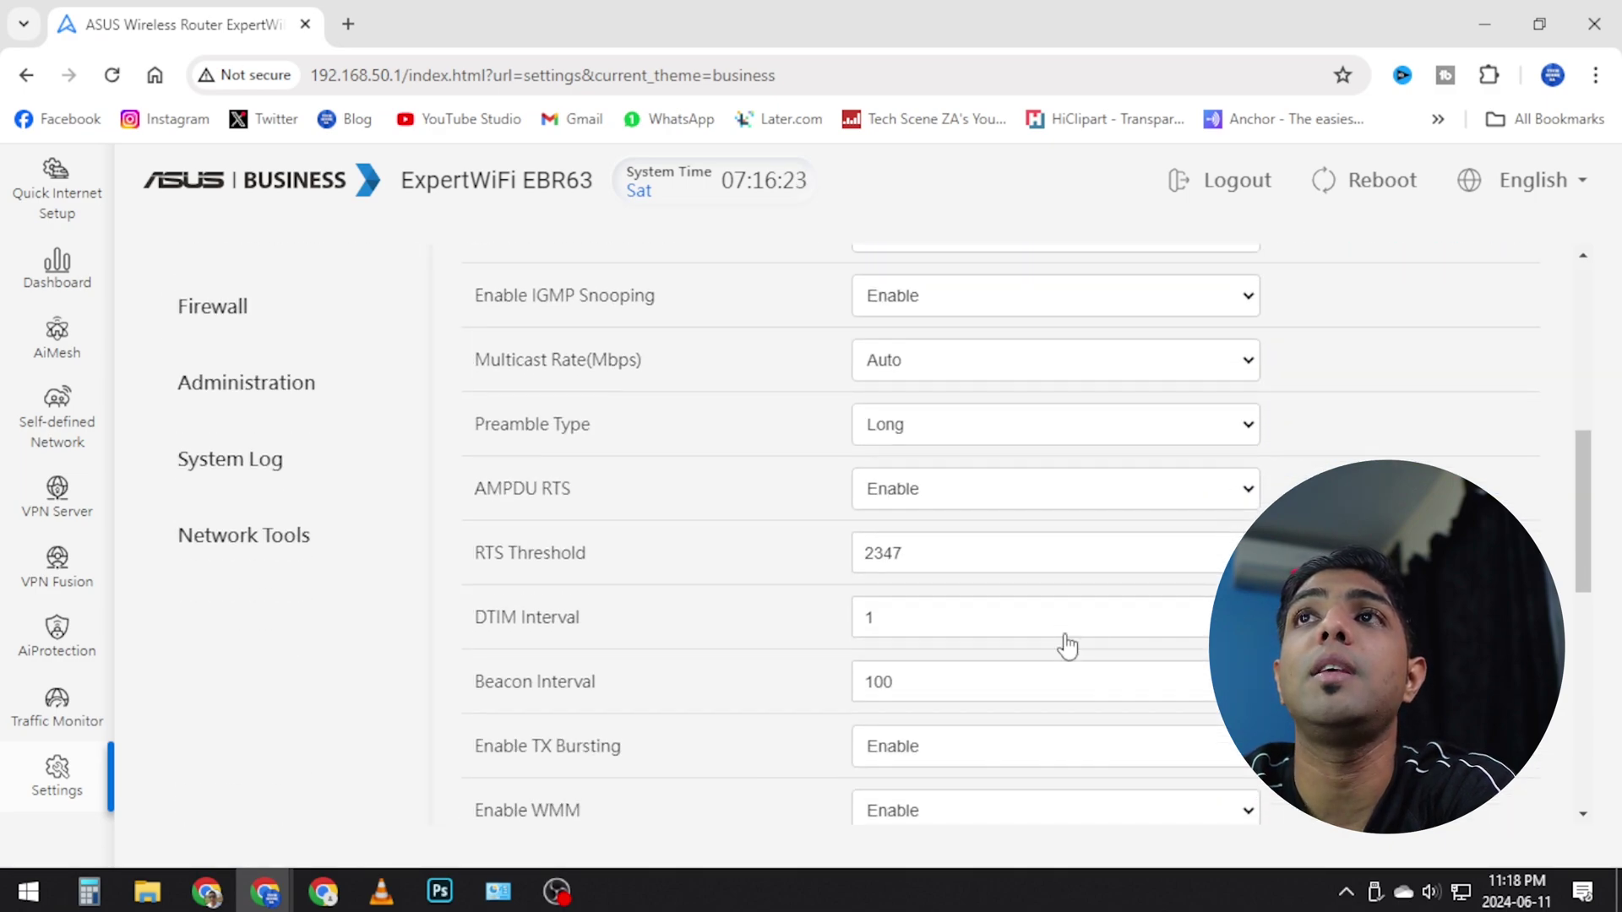